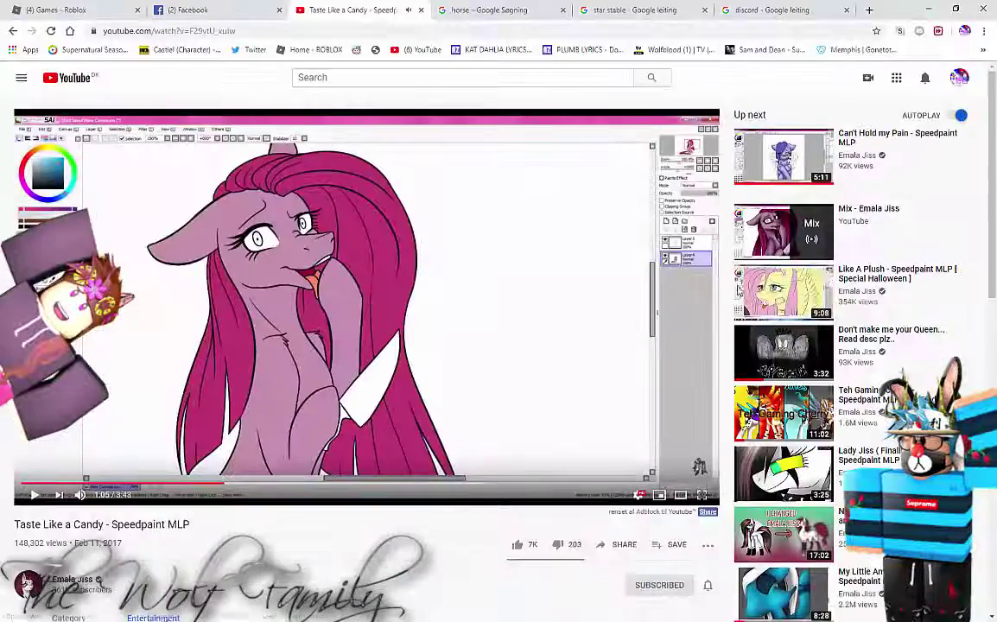
Browse the suggested videos beside the speedpaint video and return to the YouTube home page
scroll(773, 403, down, 2)
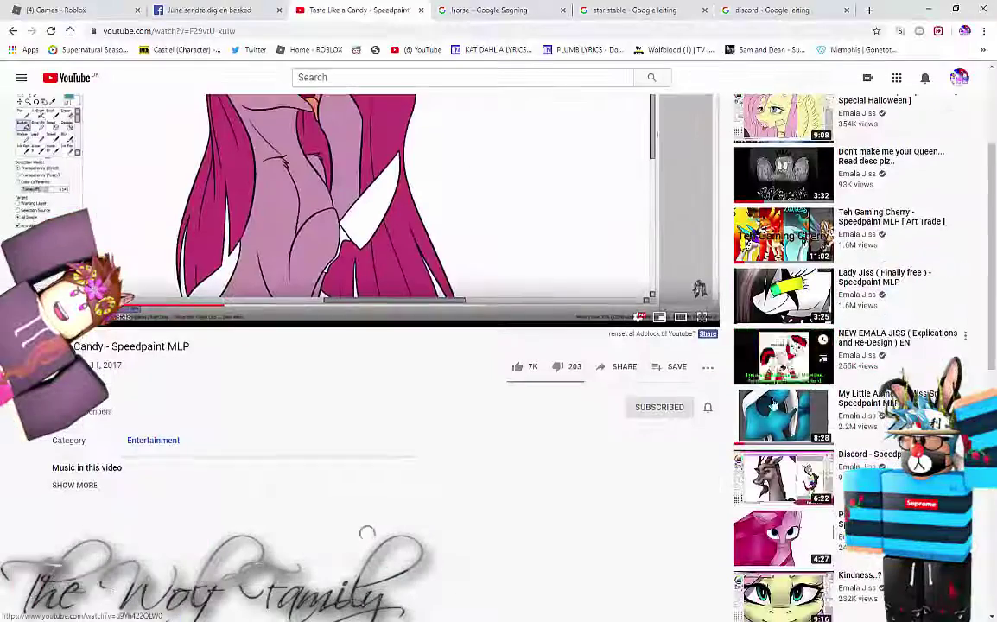
scroll(773, 404, down, 12)
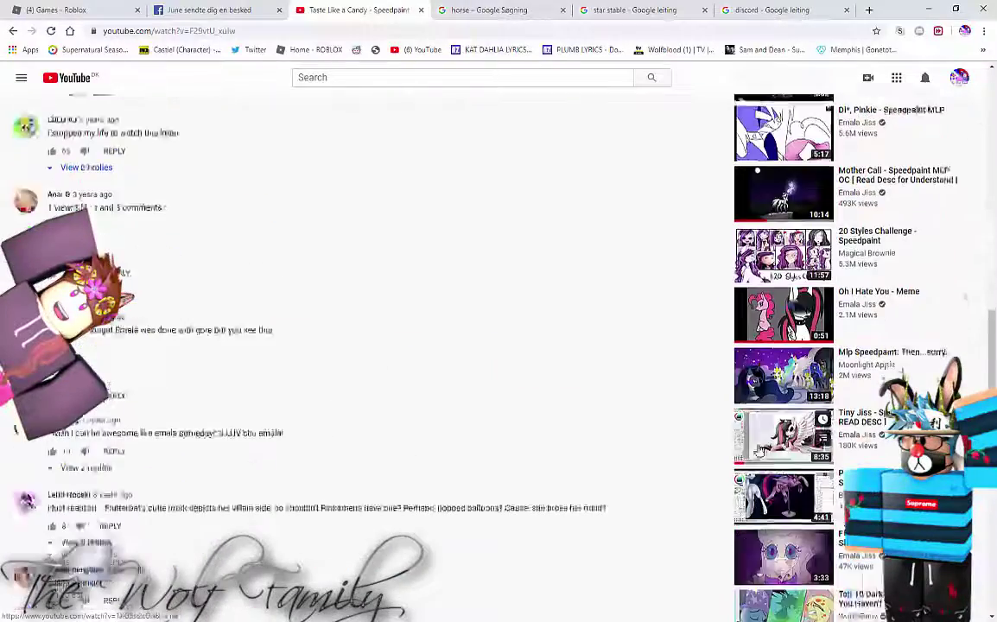
scroll(758, 450, down, 10)
click(83, 80)
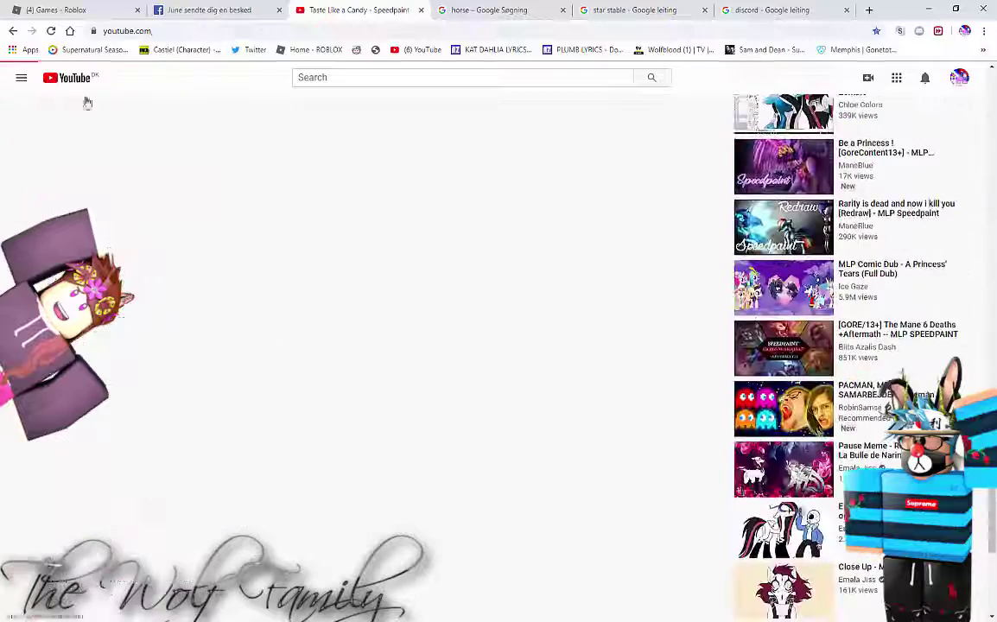
click(663, 401)
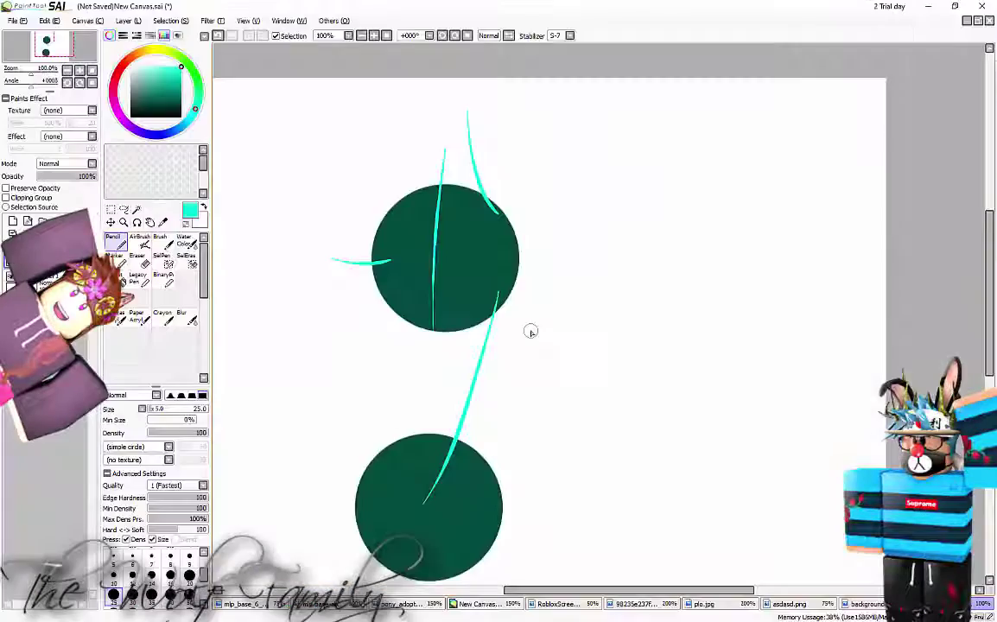
In PaintTool SAI, draw cyan shoulder and leg guide lines in the lower circle and undo the throat stroke under the head
scroll(525, 363, down, 2)
scroll(454, 277, up, 2)
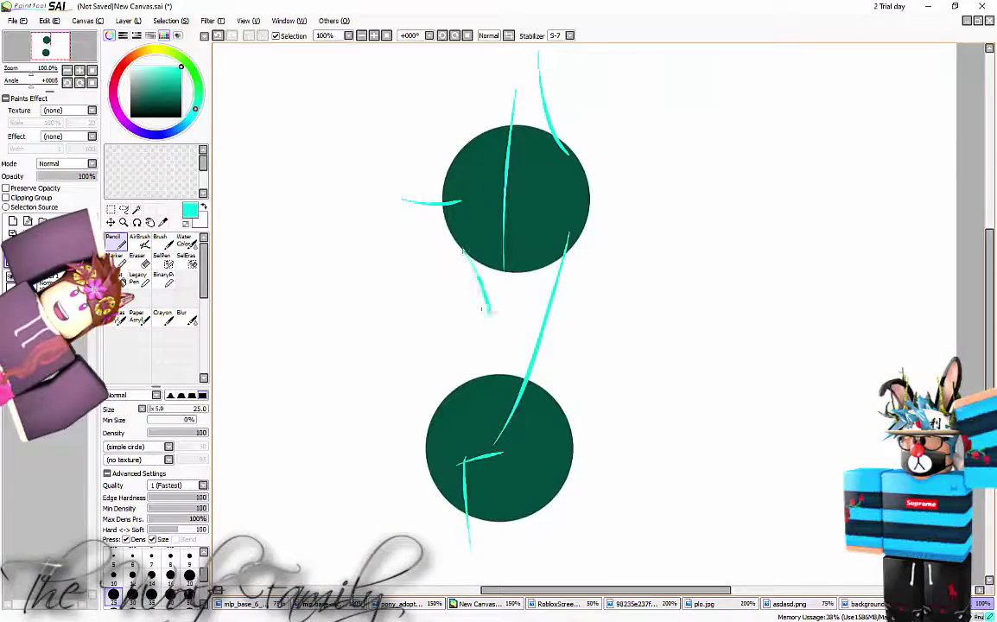
key(ctrl+z)
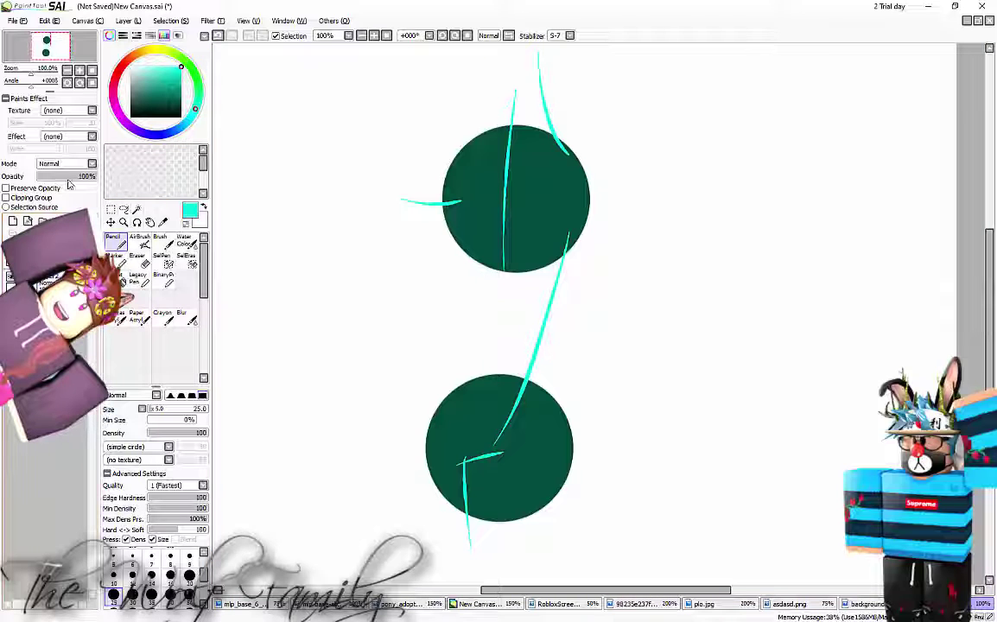
Lower the guide layer's opacity and add a new layer with red as the drawing colour
click(67, 177)
click(12, 221)
scroll(367, 205, down, 3)
scroll(406, 156, up, 4)
drag(195, 107, 118, 73)
scroll(346, 182, up, 1)
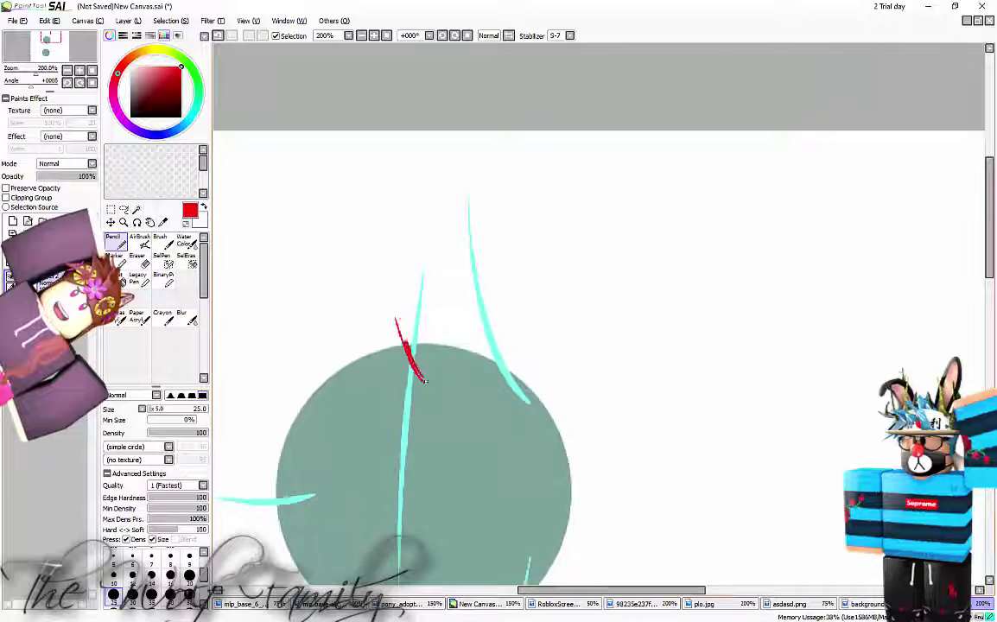
Sketch the near ear's outline in red above the head circle, redoing its back edge and curving it down behind the head
drag(423, 380, 425, 169)
drag(408, 255, 439, 140)
drag(443, 133, 488, 238)
drag(450, 163, 535, 338)
drag(499, 282, 585, 464)
key(ctrl+z)
key(ctrl+z)
drag(447, 134, 497, 247)
drag(440, 174, 586, 383)
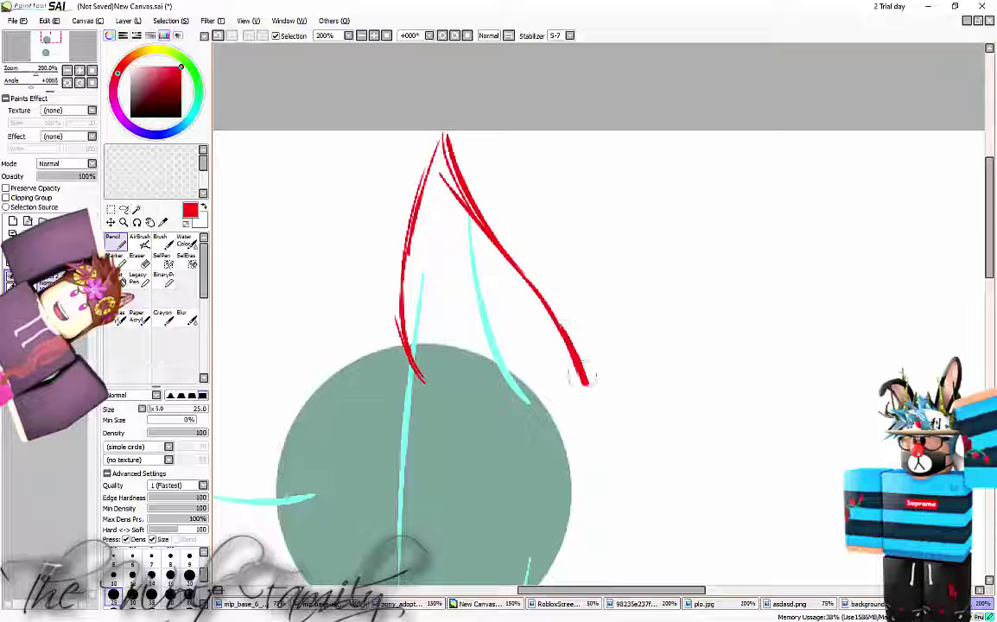
drag(566, 328, 554, 540)
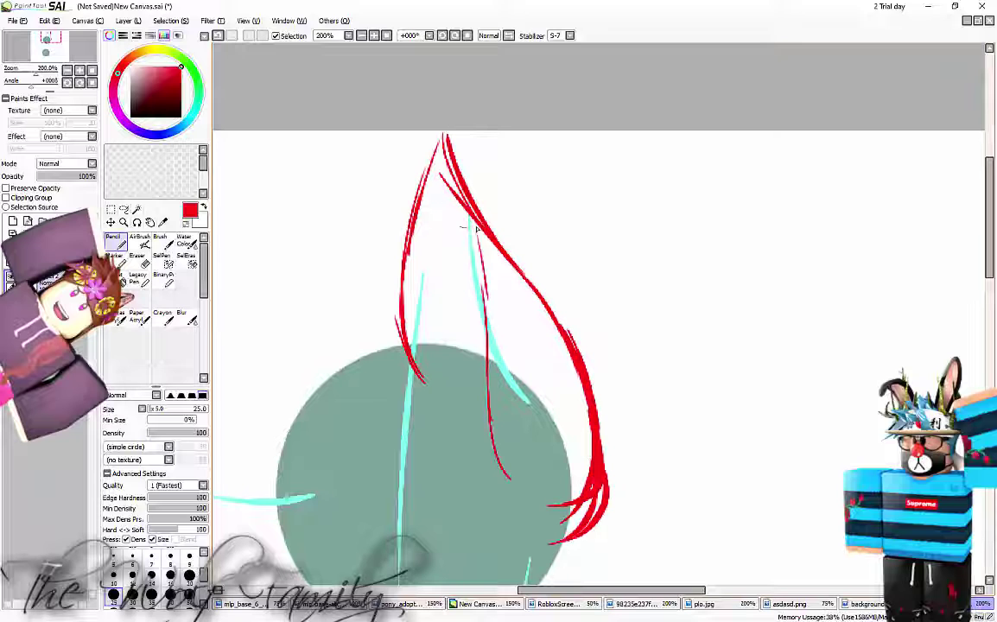
Sketch the near ear's inner fold line and the small fur tufts inside it
drag(474, 229, 522, 502)
drag(451, 350, 431, 291)
drag(456, 317, 431, 234)
drag(431, 234, 462, 292)
Sketch the muzzle in red with its bridge, nose front, lower jaw line and a short mouth line
scroll(524, 267, down, 3)
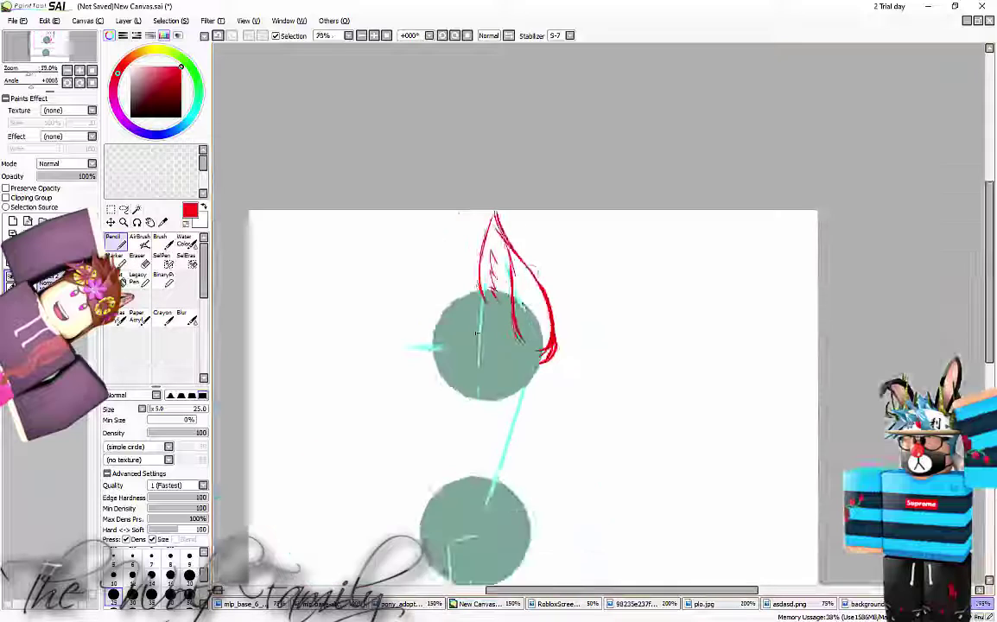
scroll(393, 362, up, 4)
mouse_move(547, 302)
mouse_down()
mouse_move(406, 320)
mouse_move(419, 395)
mouse_up()
drag(403, 318, 430, 449)
mouse_move(411, 431)
mouse_down()
mouse_move(427, 455)
mouse_move(524, 481)
mouse_move(722, 493)
mouse_up()
drag(500, 452, 467, 451)
Sketch the angry eye with its heavy upper lid, iris and lashes, undoing the first iris strokes
drag(581, 312, 590, 255)
mouse_move(592, 259)
mouse_down()
mouse_move(634, 266)
mouse_move(708, 318)
mouse_up()
mouse_move(696, 313)
mouse_down()
mouse_move(644, 306)
mouse_move(650, 273)
mouse_up()
click(220, 37)
click(220, 37)
drag(585, 313, 588, 270)
mouse_move(588, 269)
mouse_down()
mouse_move(718, 326)
mouse_move(667, 331)
mouse_up()
mouse_move(661, 284)
mouse_down()
mouse_move(599, 264)
mouse_move(549, 269)
mouse_up()
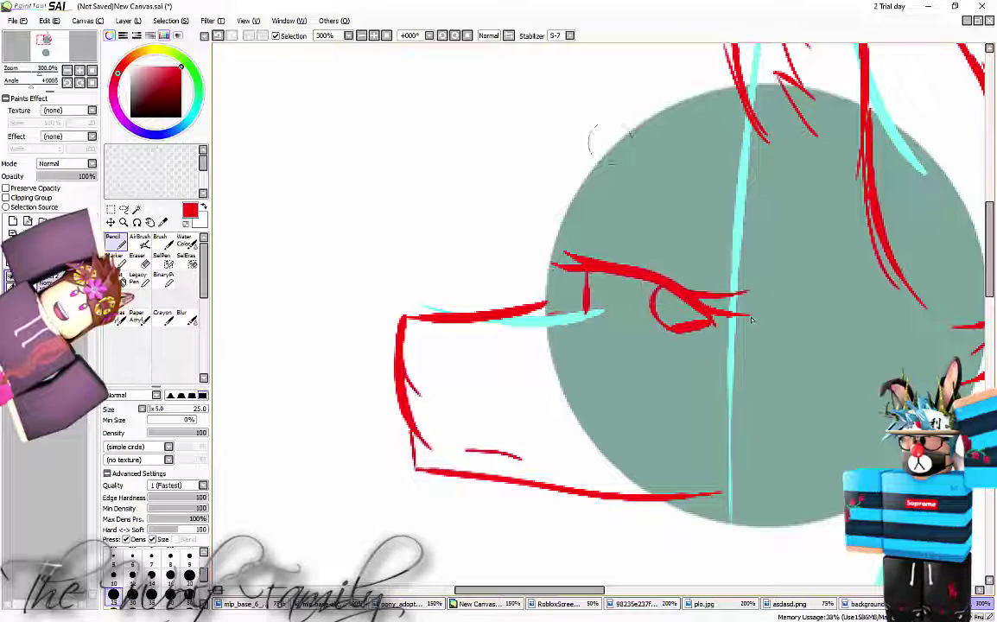
Sketch the neck's front and back lines and the chest's lower edge, redoing the misplaced neck strokes
scroll(621, 166, down, 5)
scroll(696, 259, up, 2)
click(219, 36)
mouse_move(543, 189)
mouse_down()
mouse_move(489, 321)
mouse_move(557, 192)
mouse_move(520, 380)
mouse_up()
click(219, 35)
drag(560, 188, 519, 373)
mouse_move(520, 373)
mouse_down()
mouse_move(586, 351)
mouse_move(628, 331)
mouse_up()
Handwrite "Brb" in red on the empty area beside the head
scroll(650, 177, down, 6)
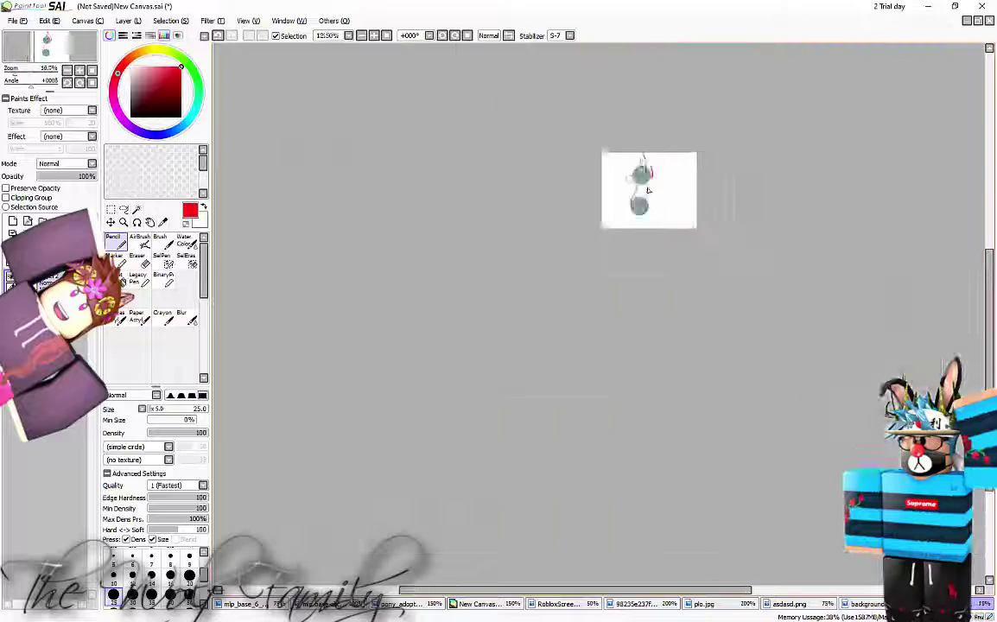
scroll(643, 156, up, 5)
scroll(476, 117, down, 1)
scroll(425, 169, up, 7)
scroll(425, 169, up, 1)
drag(410, 191, 451, 311)
mouse_move(411, 283)
mouse_down()
mouse_move(413, 189)
mouse_move(438, 288)
mouse_up()
drag(539, 206, 604, 214)
click(220, 36)
drag(538, 195, 570, 171)
drag(542, 113, 608, 194)
Handwrite "need to fix" in red below the first word of the note
drag(417, 395, 473, 413)
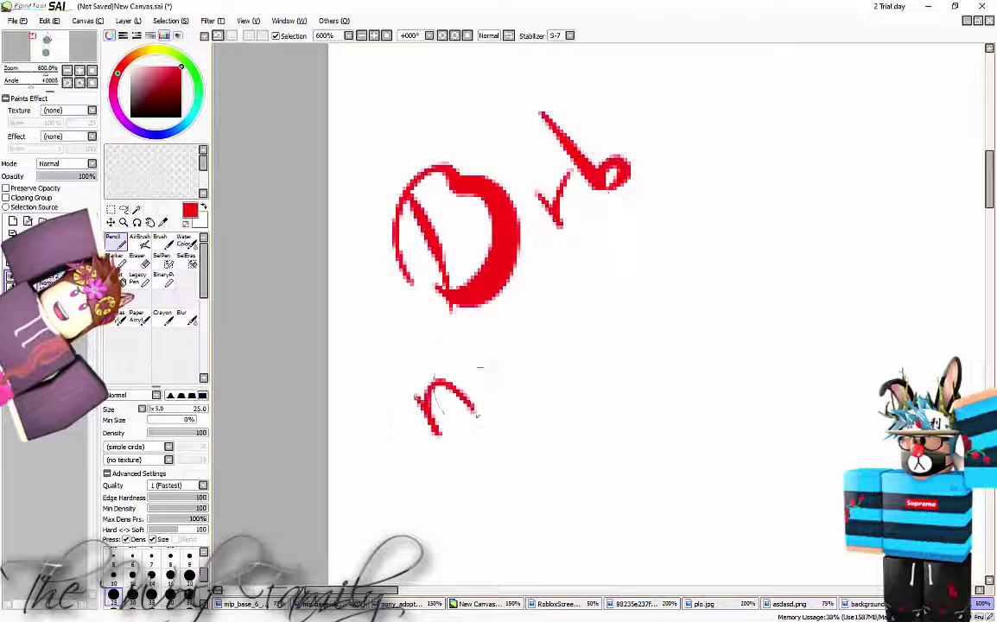
mouse_move(481, 371)
mouse_down()
mouse_move(509, 386)
mouse_move(542, 363)
mouse_up()
drag(563, 309, 592, 348)
drag(615, 302, 638, 278)
mouse_move(646, 278)
mouse_down()
mouse_move(684, 272)
mouse_move(696, 220)
mouse_up()
drag(704, 251, 708, 240)
drag(724, 203, 756, 229)
Handwrite "something" in red under the note with a small curved mark and underline it
drag(519, 432, 497, 467)
mouse_move(538, 436)
mouse_down()
mouse_move(557, 432)
mouse_move(604, 380)
mouse_up()
drag(605, 372, 648, 320)
drag(660, 362, 683, 293)
mouse_move(704, 354)
mouse_down()
mouse_move(717, 311)
mouse_move(751, 298)
mouse_up()
drag(760, 302, 760, 367)
drag(567, 491, 689, 412)
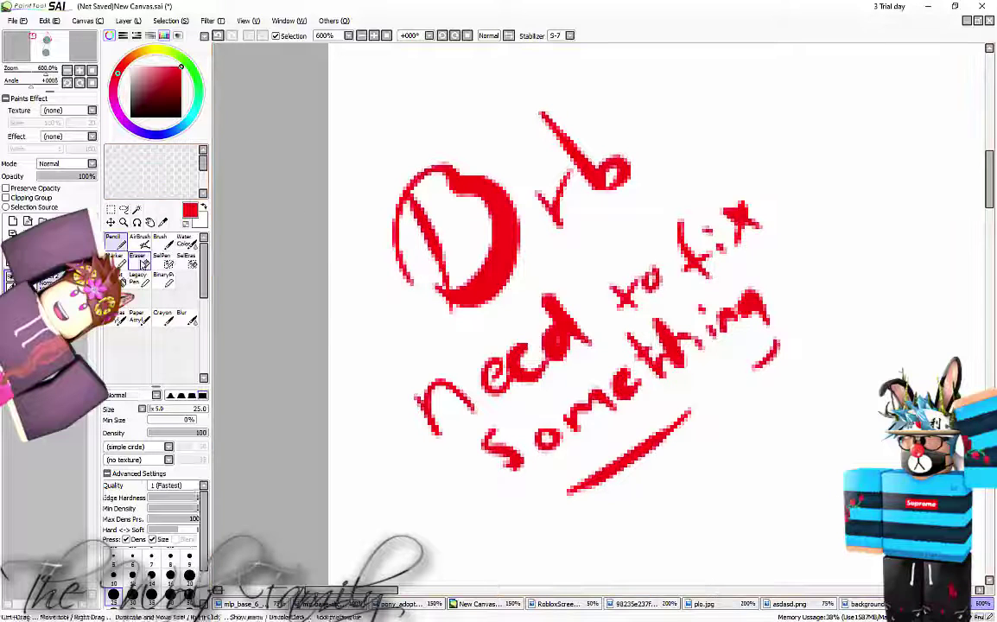
Erase the whole handwritten note and switch back to the Pencil
key(e)
mouse_move(484, 190)
mouse_down()
mouse_move(401, 289)
mouse_move(402, 205)
mouse_move(438, 389)
mouse_move(592, 127)
mouse_move(728, 300)
mouse_move(814, 313)
mouse_up()
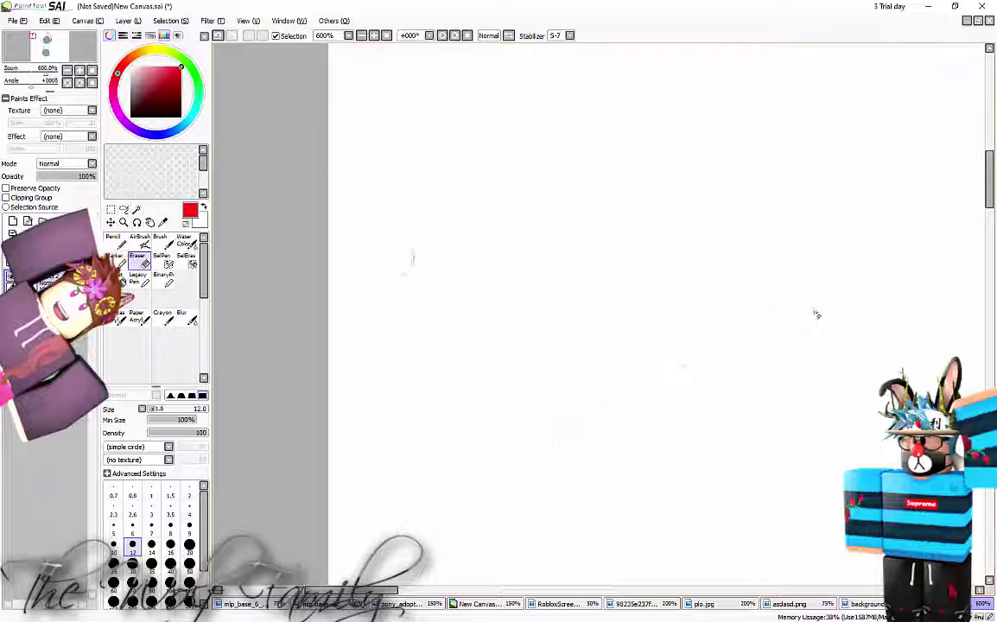
click(115, 240)
Sketch the far ear with inner fur strokes and connect it to the forehead and near ear
scroll(396, 217, down, 6)
scroll(872, 277, up, 2)
scroll(440, 224, down, 2)
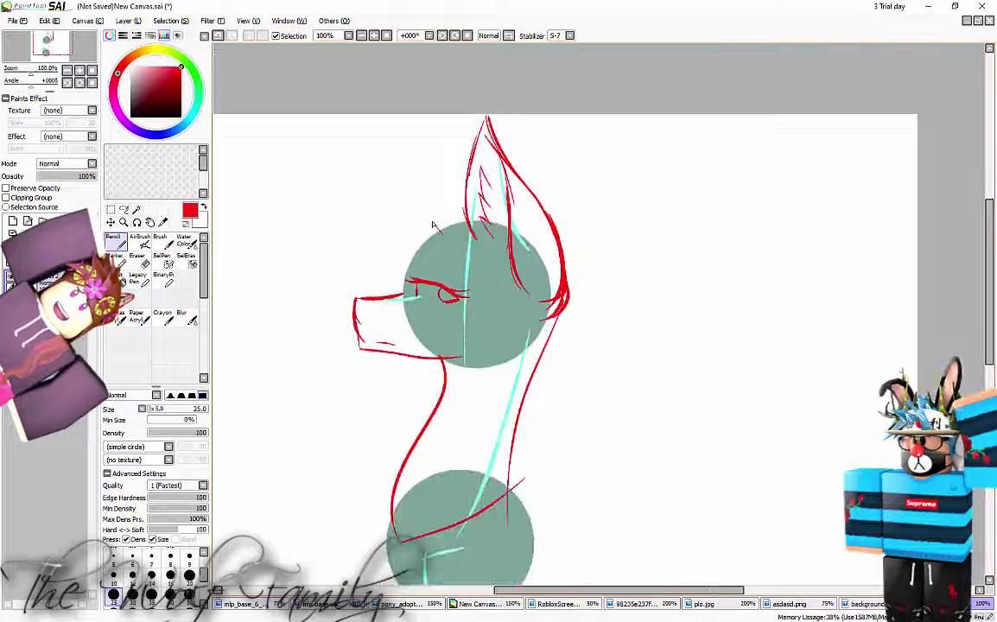
drag(433, 225, 385, 149)
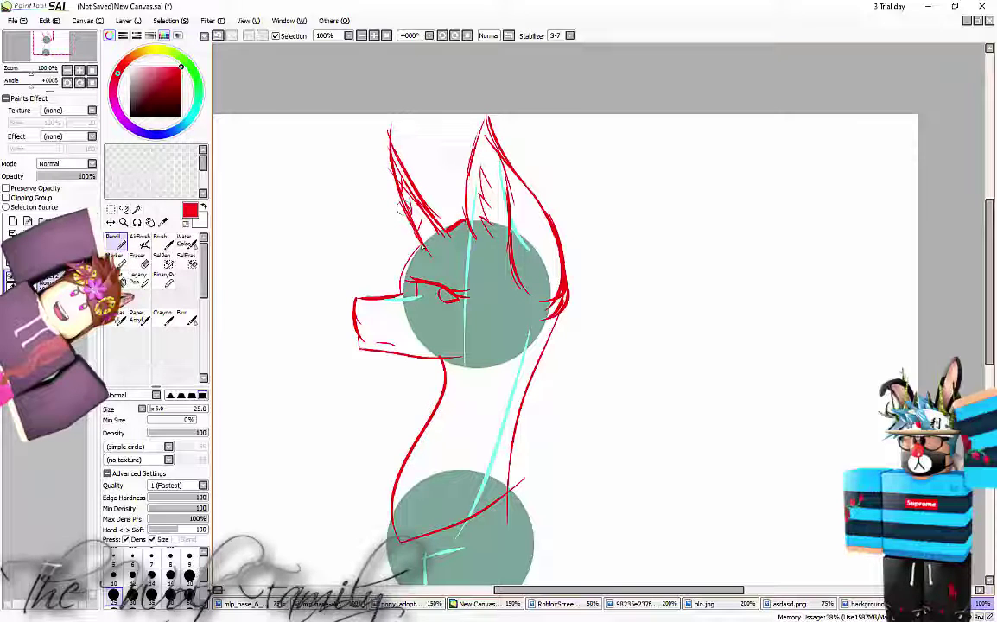
Sketch the wing's rounded joint with scalloped feather bases at the shoulder
scroll(475, 424, up, 2)
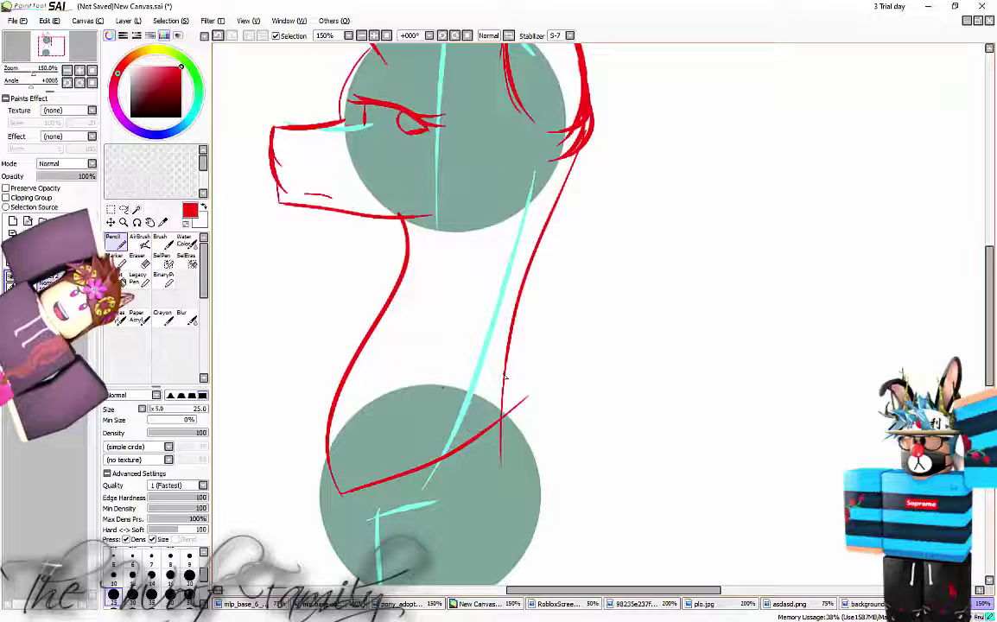
mouse_move(505, 377)
mouse_down()
mouse_move(464, 509)
mouse_move(485, 399)
mouse_up()
mouse_move(491, 410)
mouse_down()
mouse_move(462, 420)
mouse_move(441, 445)
mouse_up()
scroll(507, 290, down, 6)
scroll(512, 317, up, 7)
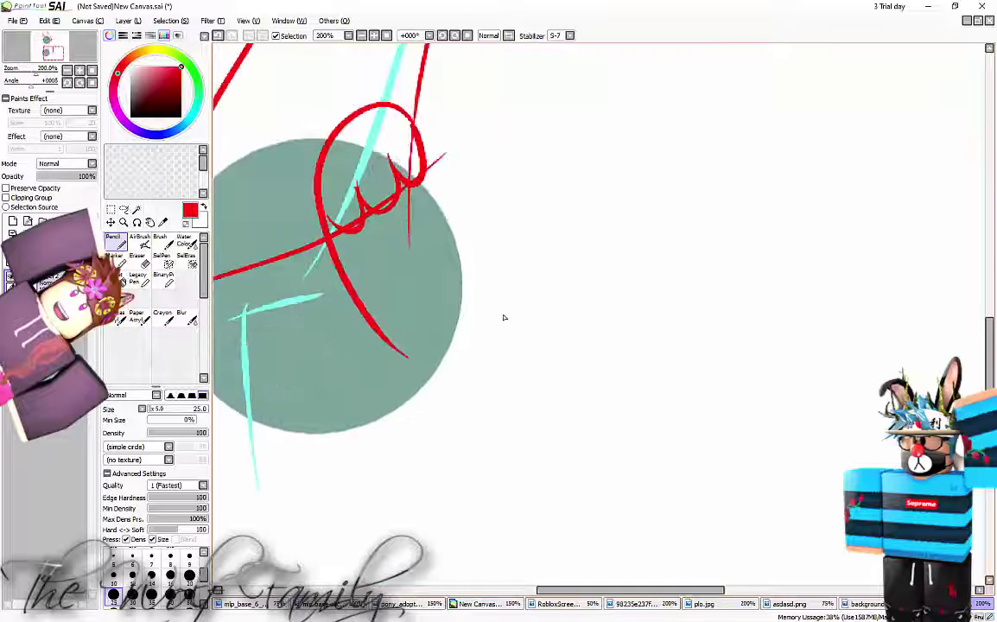
Sketch the wing's long pointed feathers sweeping down and back from the scalloped joint
drag(332, 250, 537, 465)
drag(423, 170, 572, 449)
mouse_move(569, 445)
mouse_down()
mouse_move(501, 423)
mouse_move(393, 353)
mouse_up()
drag(373, 328, 494, 426)
drag(329, 223, 452, 388)
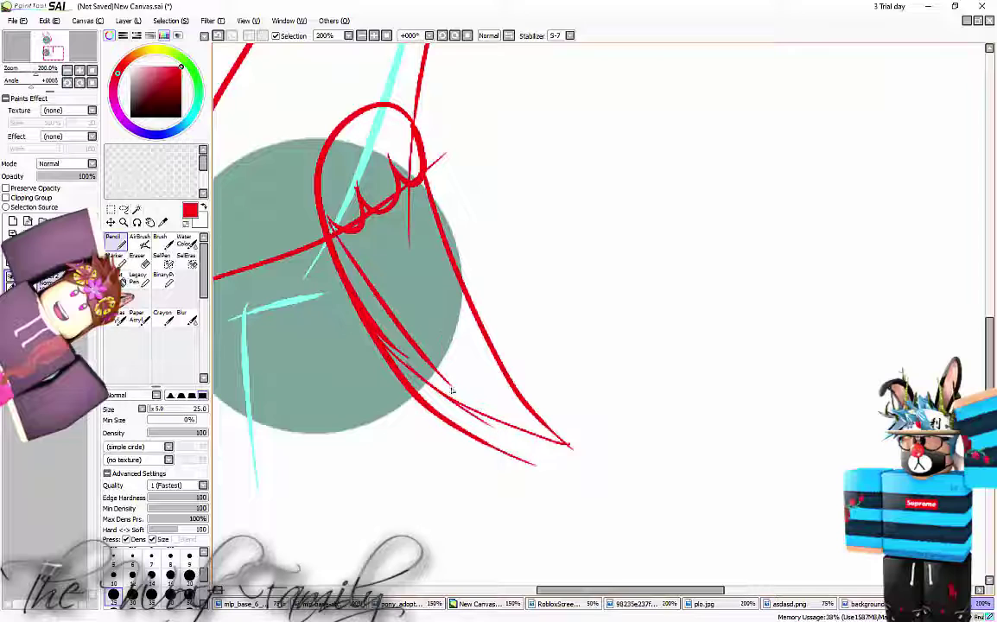
drag(359, 204, 495, 414)
drag(407, 183, 541, 444)
Hide the circle guide layers and lower the red sketch layer's opacity to 56%
scroll(532, 188, down, 6)
scroll(530, 180, up, 4)
click(10, 298)
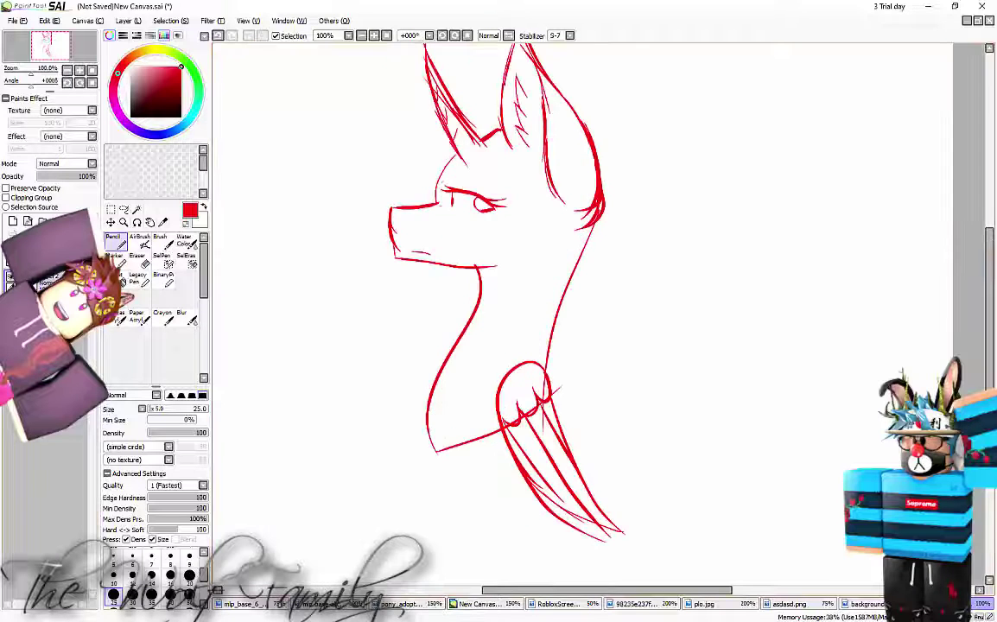
scroll(347, 250, down, 1)
drag(55, 176, 70, 176)
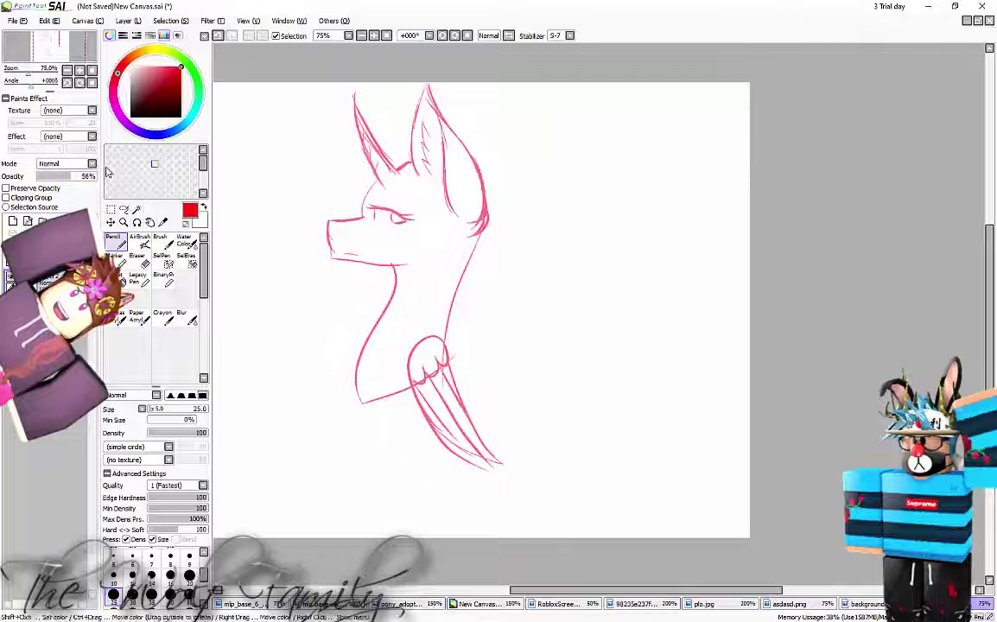
Move the red sketch slightly down and right on the canvas, and add a new layer with a blue pencil colour
click(111, 222)
drag(407, 236, 447, 271)
click(12, 222)
click(115, 242)
scroll(378, 269, up, 1)
click(147, 134)
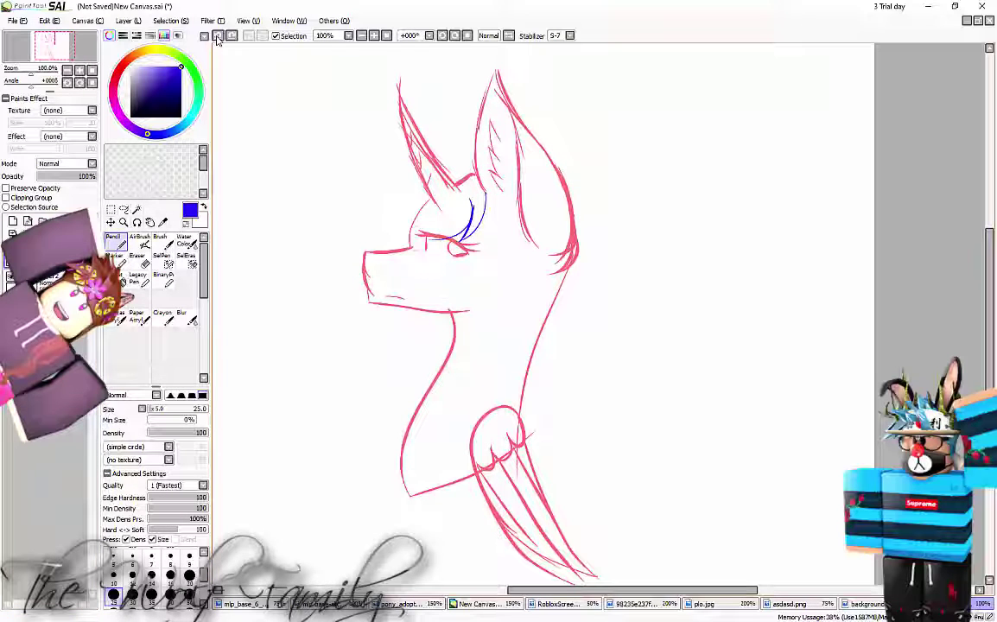
Sketch the hair in blue, with a forelock over the brow, a large front mass and a mane behind the neck
drag(475, 216, 311, 261)
mouse_move(444, 93)
mouse_down()
mouse_move(276, 207)
mouse_move(267, 298)
mouse_move(392, 375)
mouse_up()
drag(510, 105, 561, 354)
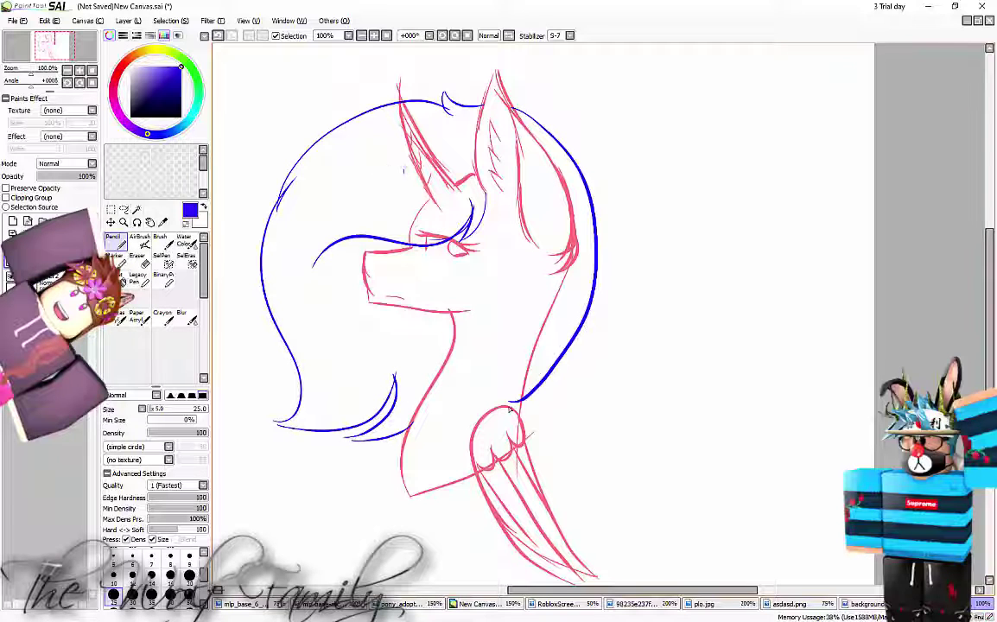
Lower the blue hair layer's opacity and handwrite "My New OC" in black beside the head on a new layer
click(69, 176)
click(14, 222)
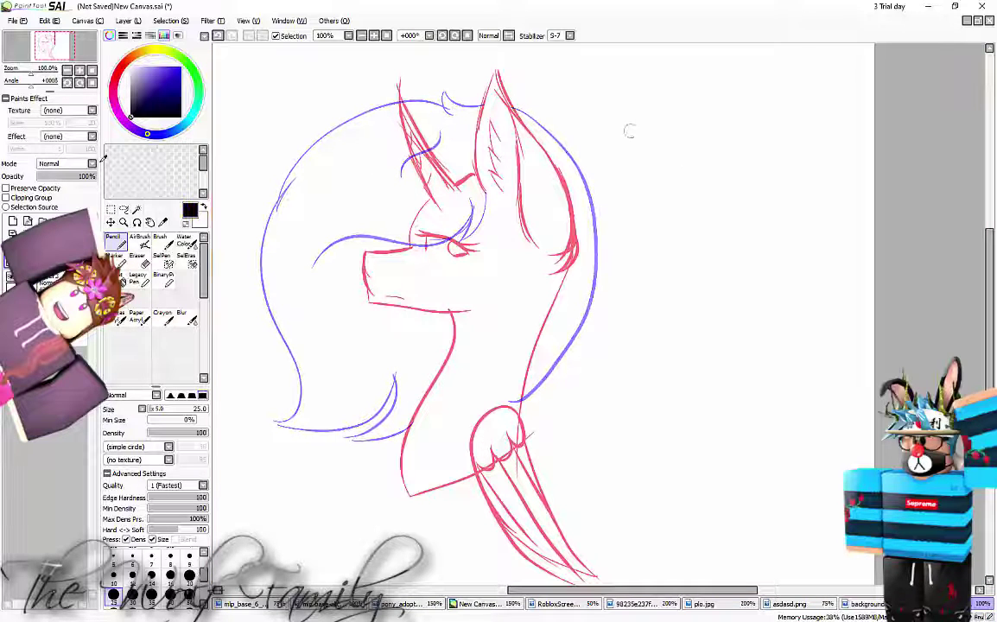
drag(622, 149, 664, 140)
drag(677, 125, 689, 154)
drag(704, 121, 671, 178)
key(ctrl+z)
drag(714, 129, 736, 76)
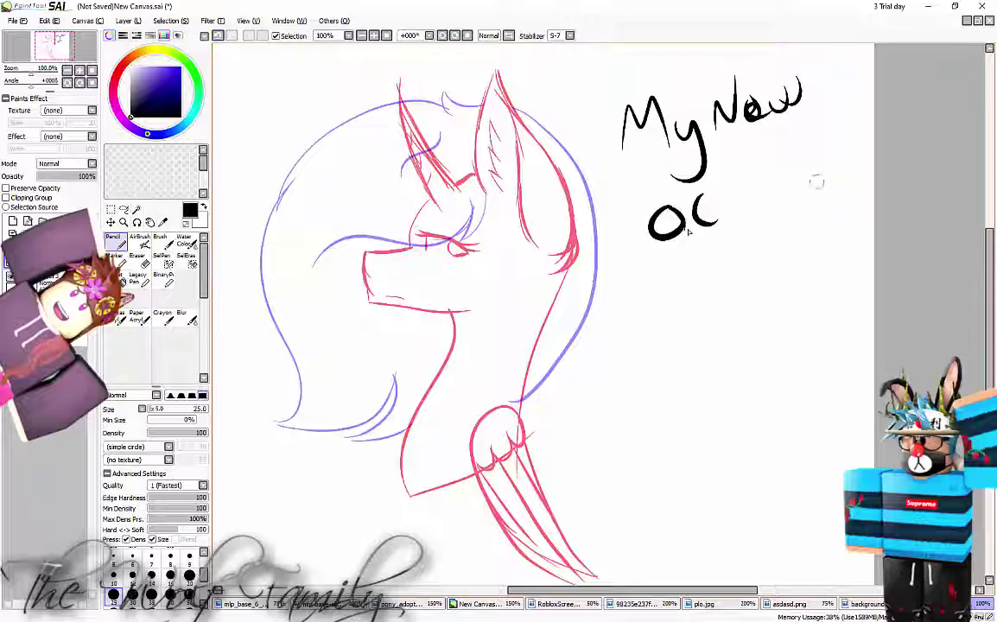
Ink the near ear's outline and inner fold in black on a new layer
click(16, 223)
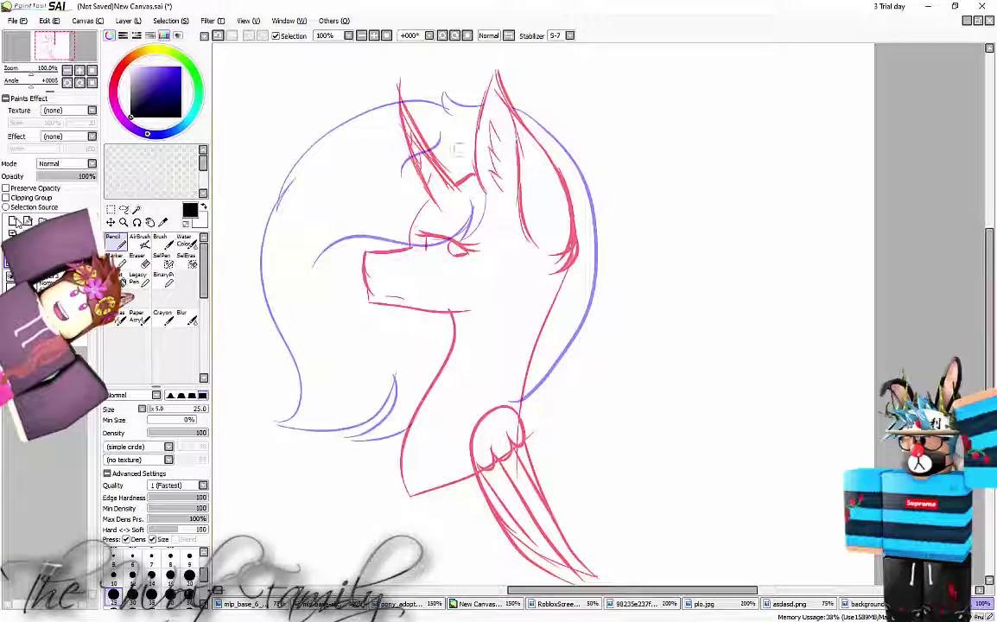
key(ctrl+z)
drag(484, 195, 536, 270)
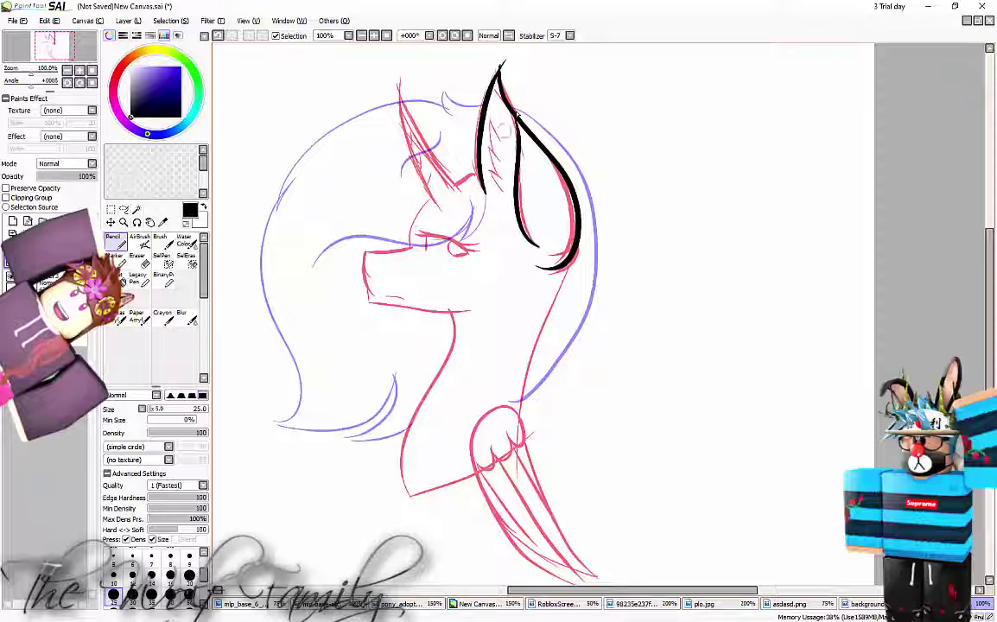
click(218, 35)
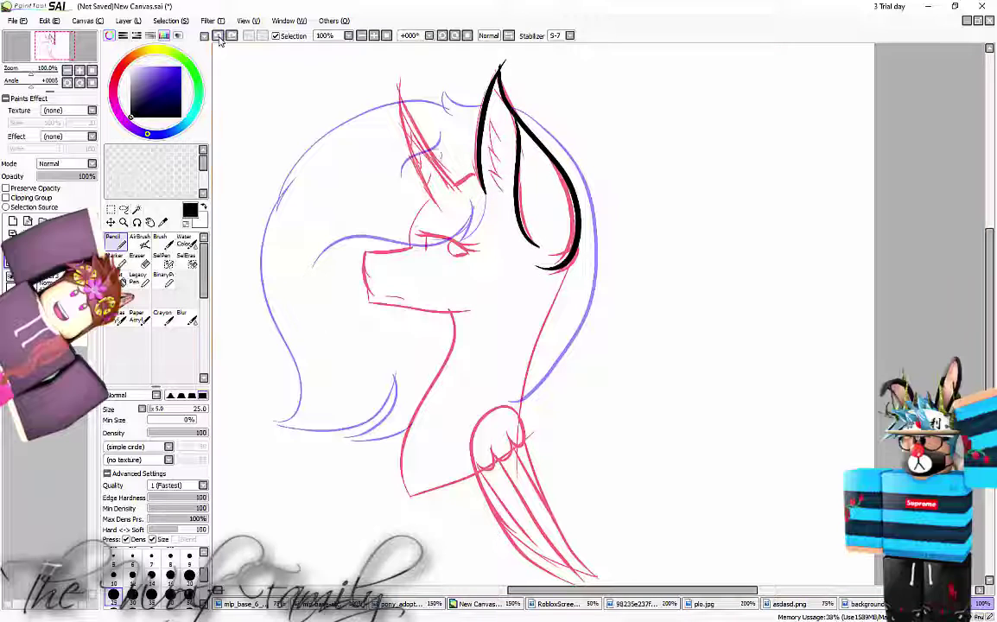
Ink the muzzle's bridge, nose front and lower jaw in black, rotating the canvas to -33° for the jaw line
drag(396, 251, 407, 249)
scroll(333, 192, up, 3)
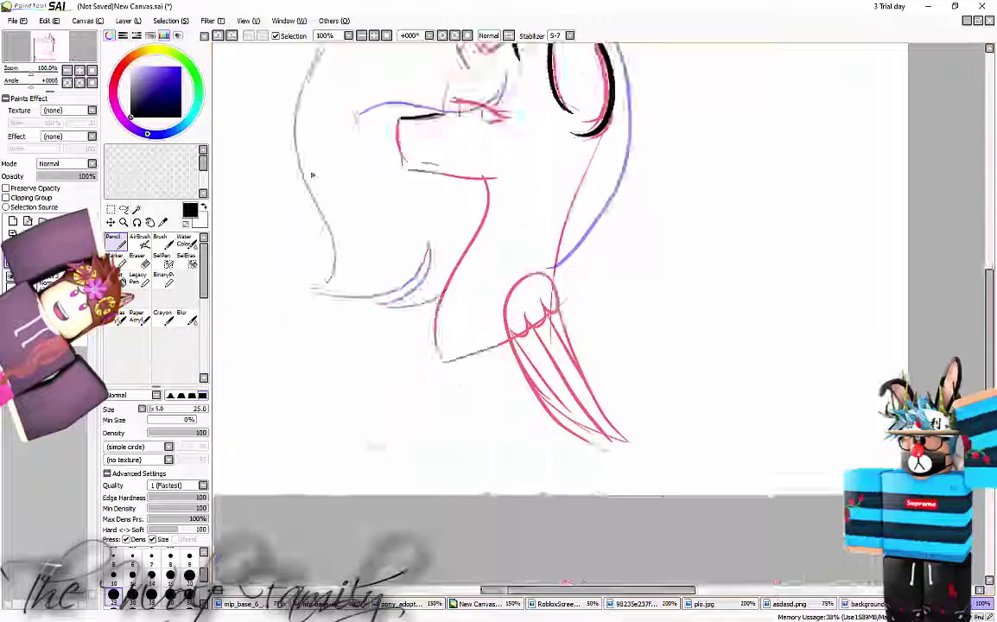
mouse_move(561, 62)
mouse_down()
mouse_move(412, 69)
mouse_move(437, 226)
mouse_up()
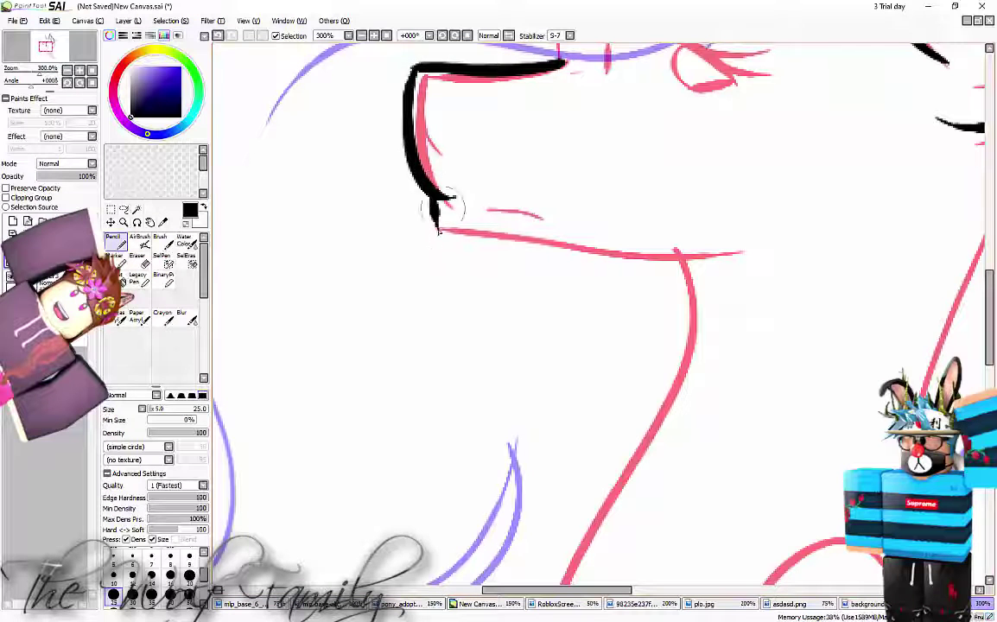
click(454, 35)
click(441, 36)
mouse_move(415, 333)
mouse_down()
mouse_move(635, 219)
mouse_move(716, 145)
mouse_up()
drag(445, 281, 507, 223)
click(218, 37)
drag(425, 277, 528, 200)
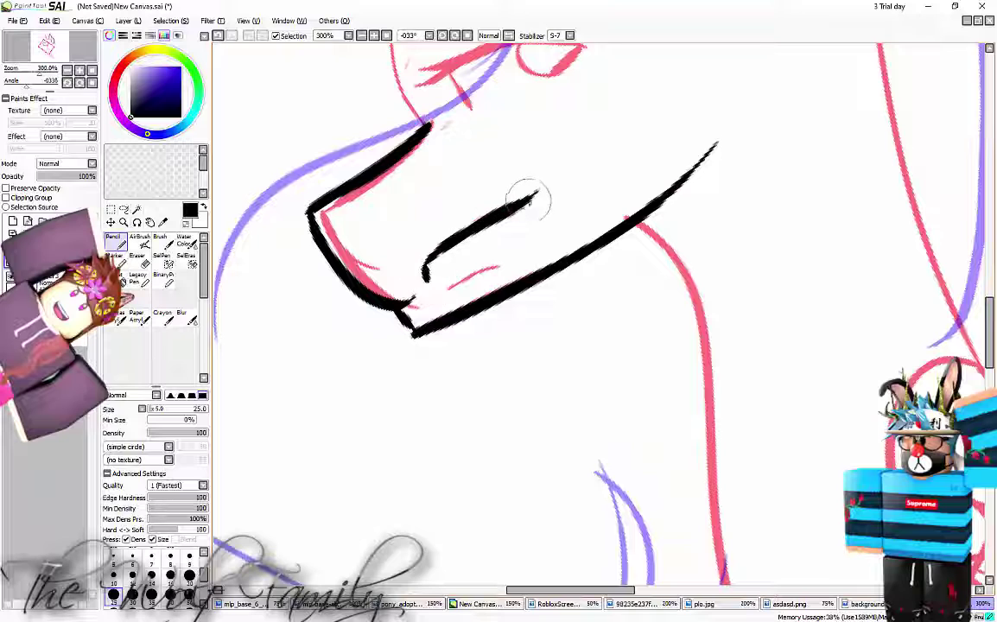
drag(426, 276, 518, 226)
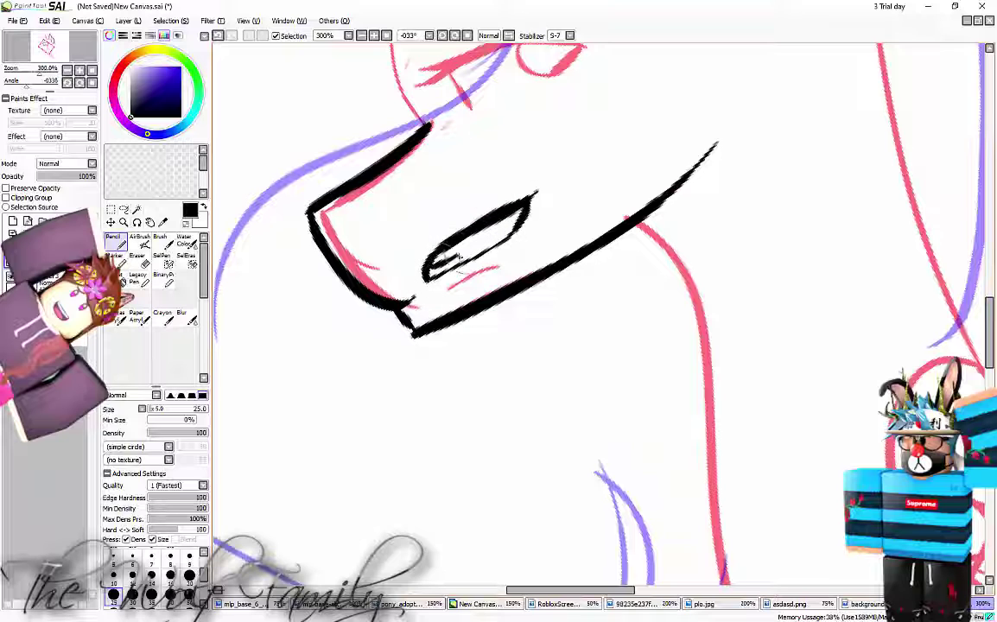
drag(459, 256, 523, 219)
scroll(536, 152, down, 5)
scroll(536, 151, up, 5)
click(217, 37)
click(217, 37)
click(217, 37)
click(218, 37)
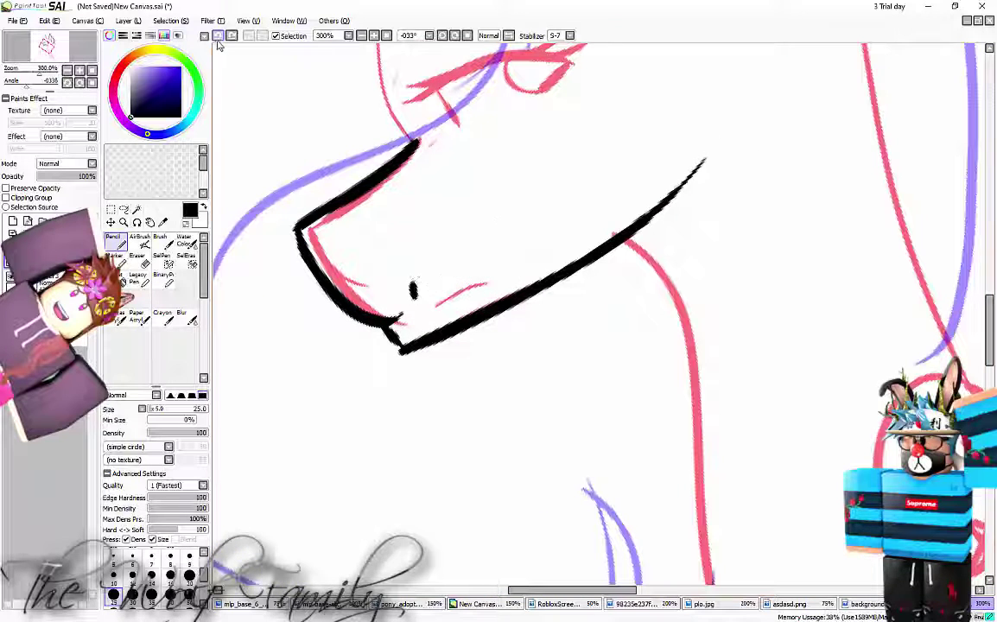
Ink a narrow, slanted closed mouth shape in black on the muzzle above the jaw line
mouse_move(420, 295)
mouse_down()
mouse_move(527, 239)
mouse_move(430, 305)
mouse_up()
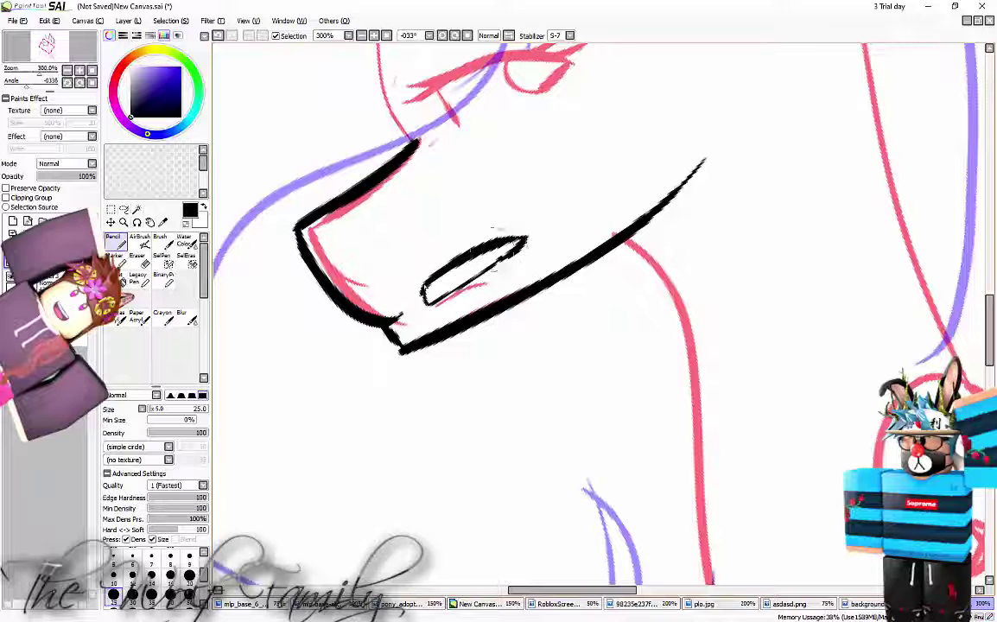
Undo the slanted mouth shape and ink a small nostril and a short single mouth line on the muzzle
click(219, 37)
click(219, 37)
click(218, 37)
click(218, 37)
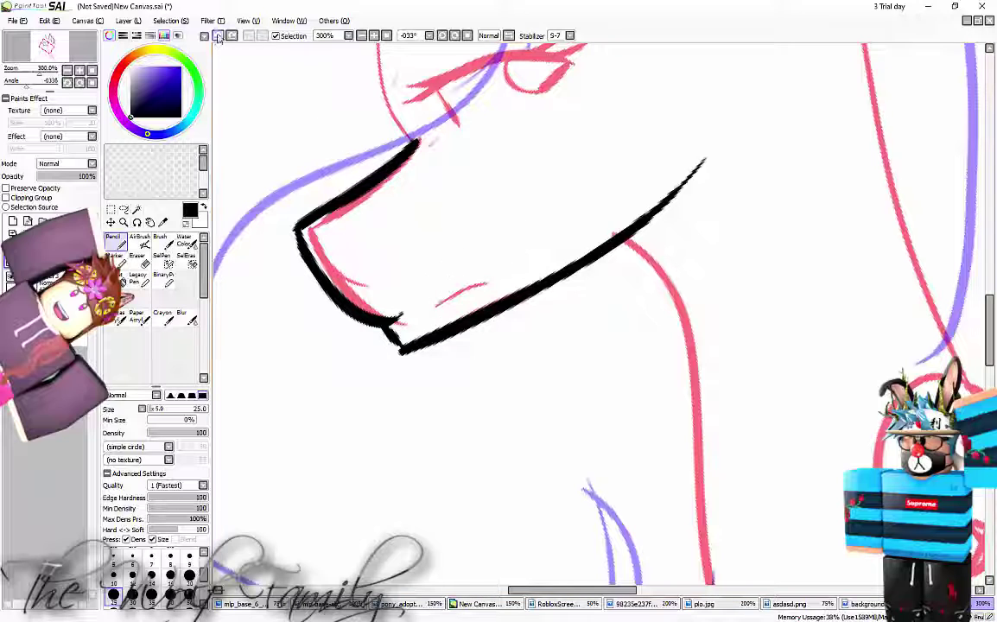
drag(423, 293, 512, 230)
click(216, 37)
mouse_move(337, 251)
mouse_down()
mouse_move(350, 236)
mouse_move(339, 229)
mouse_up()
click(217, 37)
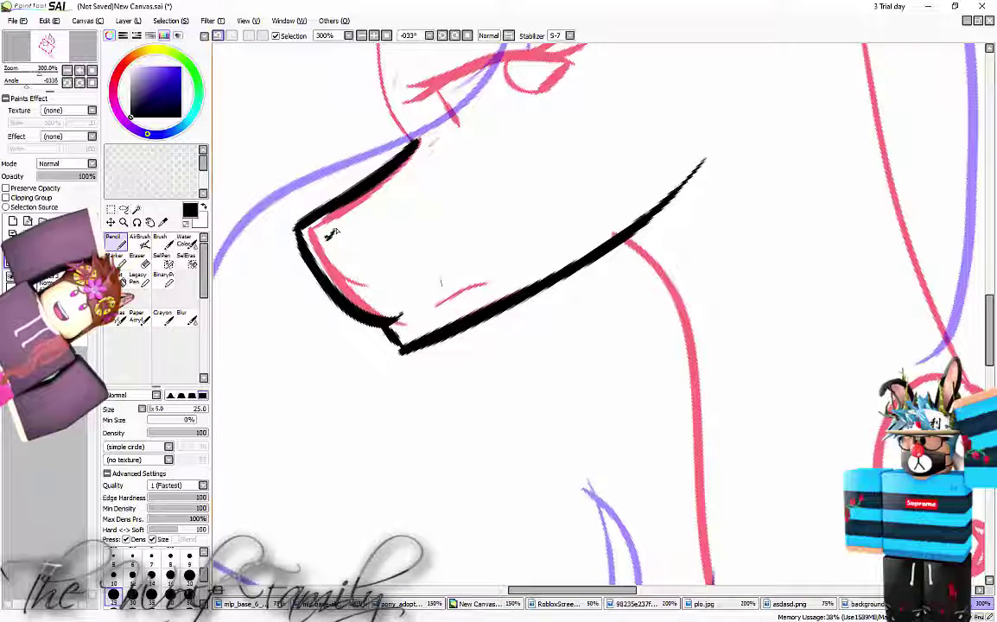
drag(419, 295, 500, 257)
Reset the canvas rotation to 0° and ink the wing's rounded shoulder, scalloped edge and long feathers in black
scroll(572, 182, down, 3)
scroll(561, 185, down, 2)
scroll(693, 250, up, 2)
click(454, 36)
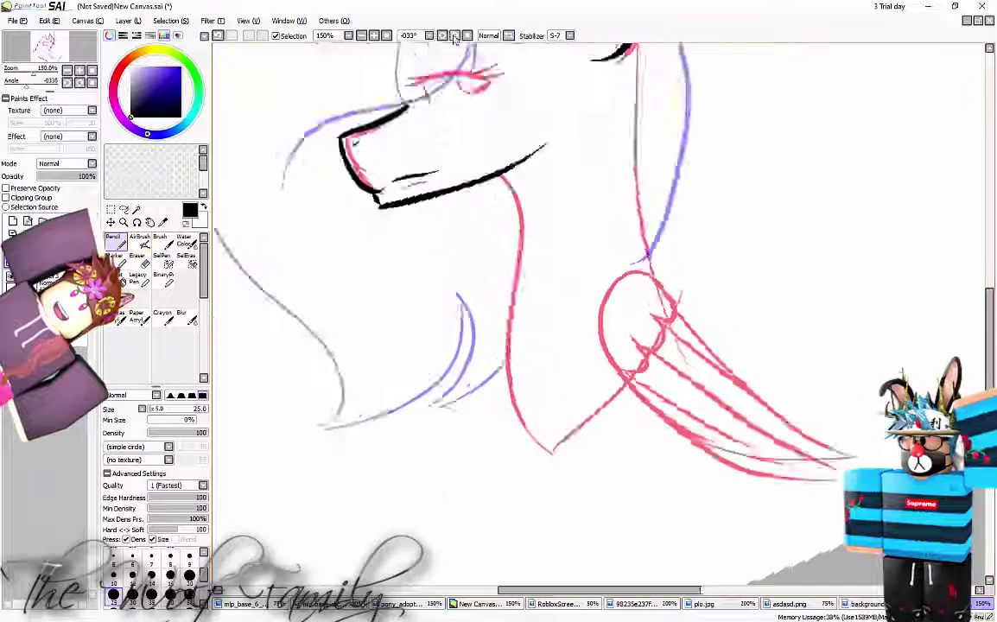
click(455, 36)
click(454, 37)
scroll(466, 54, down, 3)
scroll(559, 91, up, 3)
drag(471, 56, 605, 363)
click(217, 36)
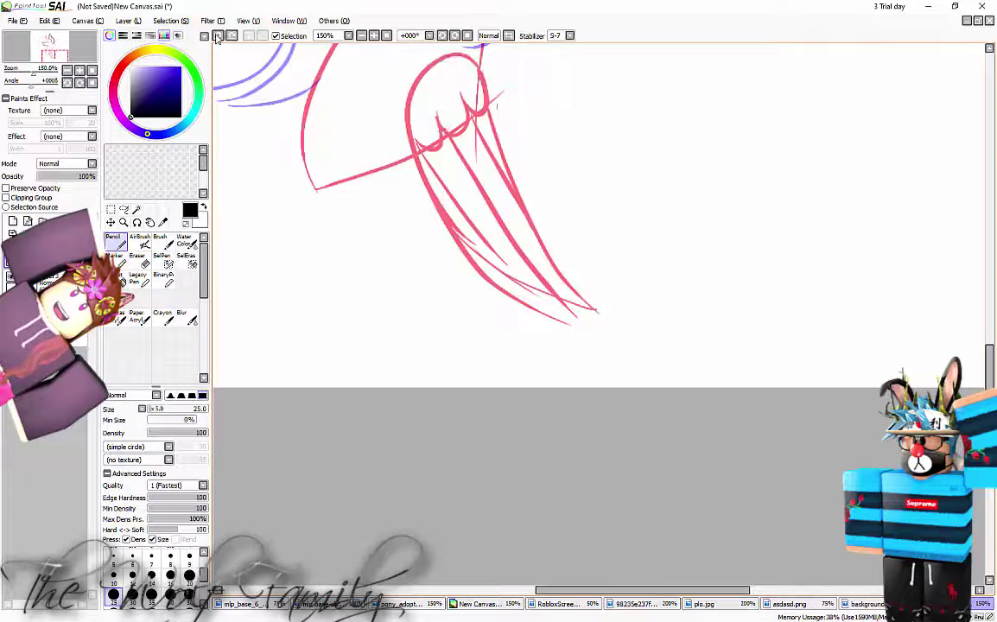
mouse_move(470, 56)
mouse_down()
mouse_move(600, 313)
mouse_move(485, 102)
mouse_move(421, 149)
mouse_move(531, 259)
mouse_up()
drag(495, 170, 598, 311)
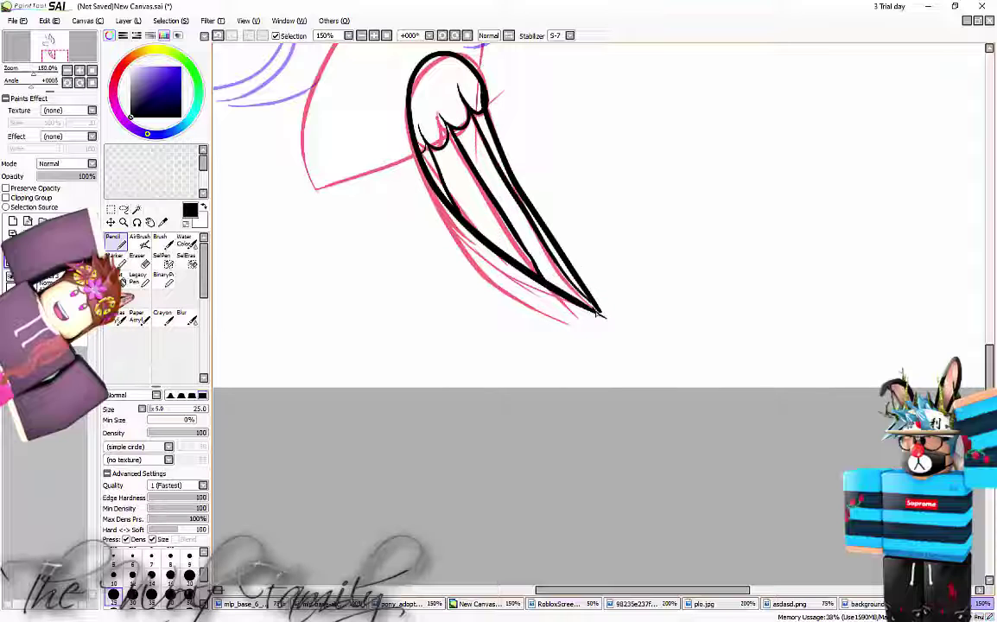
Ink the back and front lines of the neck in black, from the head down to the wing and chest
scroll(504, 129, down, 2)
drag(560, 78, 506, 227)
drag(431, 148, 384, 332)
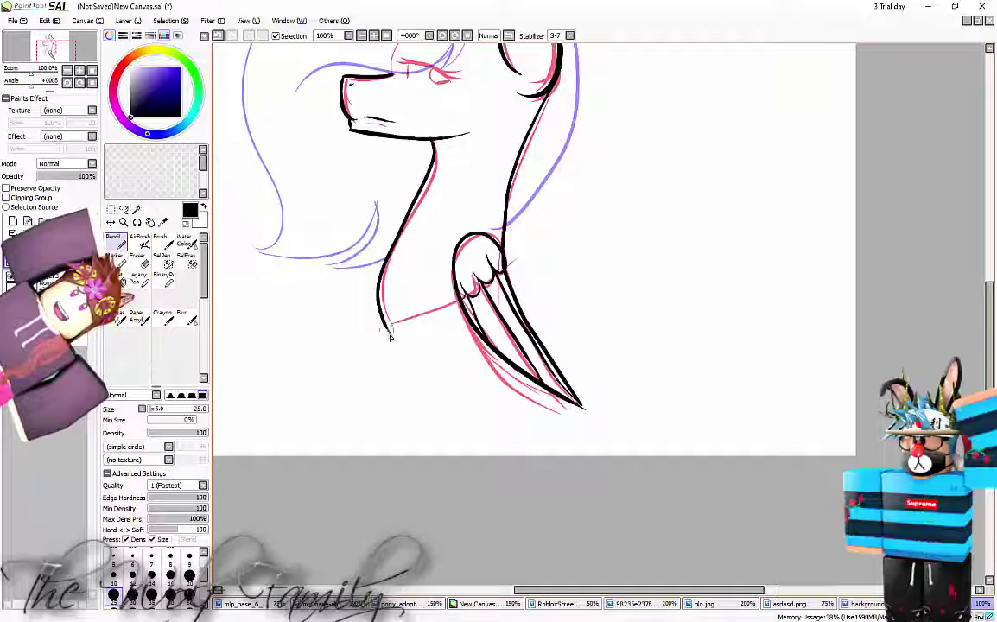
Rotate the canvas to +45°, ink the horn with short ridge lines in black, and erase the lower part of its outline
scroll(394, 160, down, 3)
scroll(402, 95, up, 3)
click(455, 35)
scroll(507, 132, up, 1)
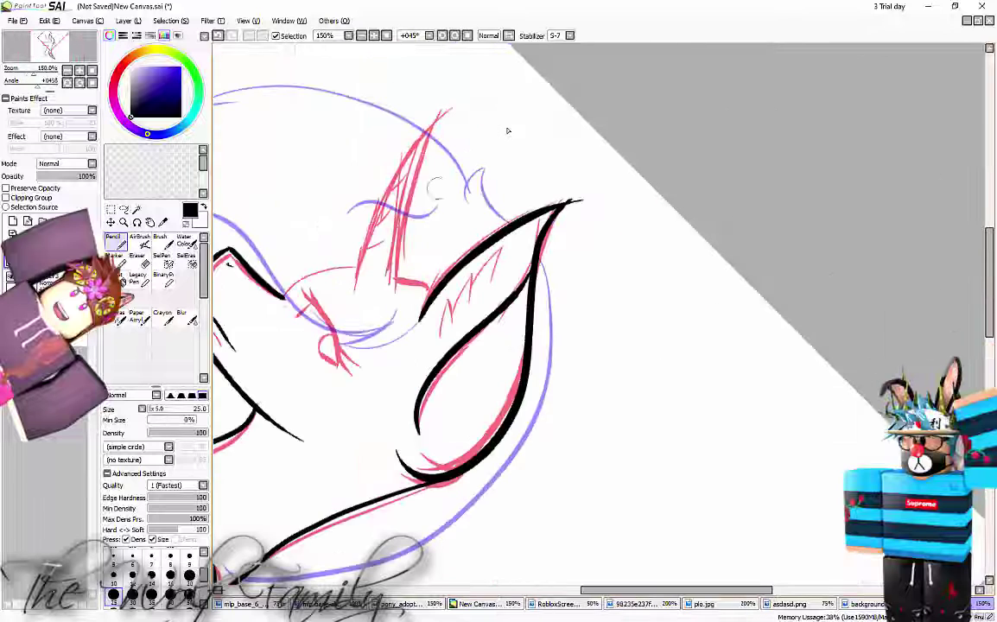
mouse_move(397, 280)
mouse_down()
mouse_move(476, 74)
mouse_move(346, 267)
mouse_move(377, 246)
mouse_up()
drag(360, 228, 389, 215)
drag(379, 186, 404, 178)
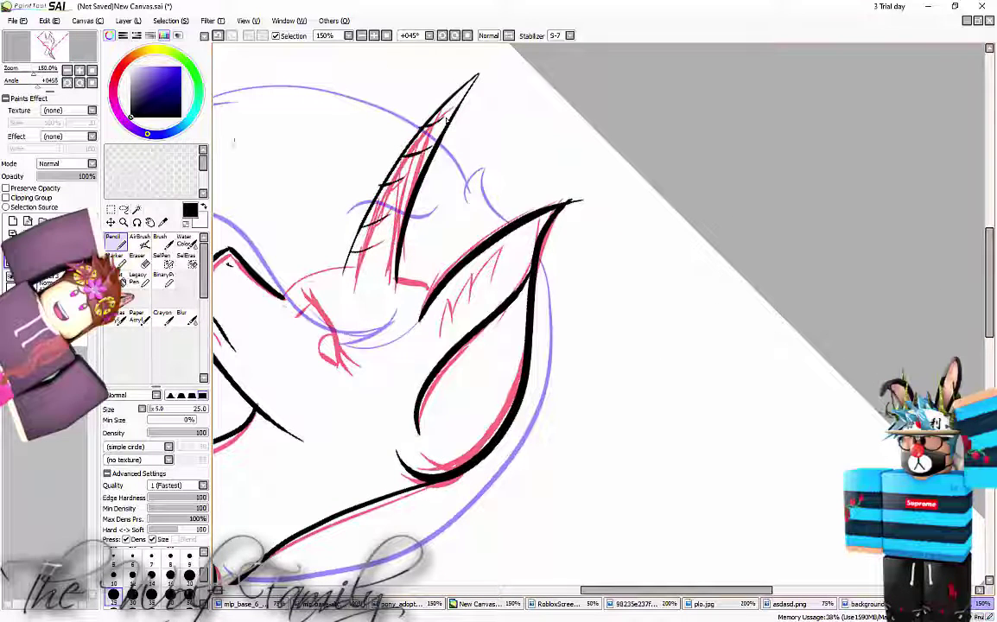
key(e)
drag(357, 252, 374, 192)
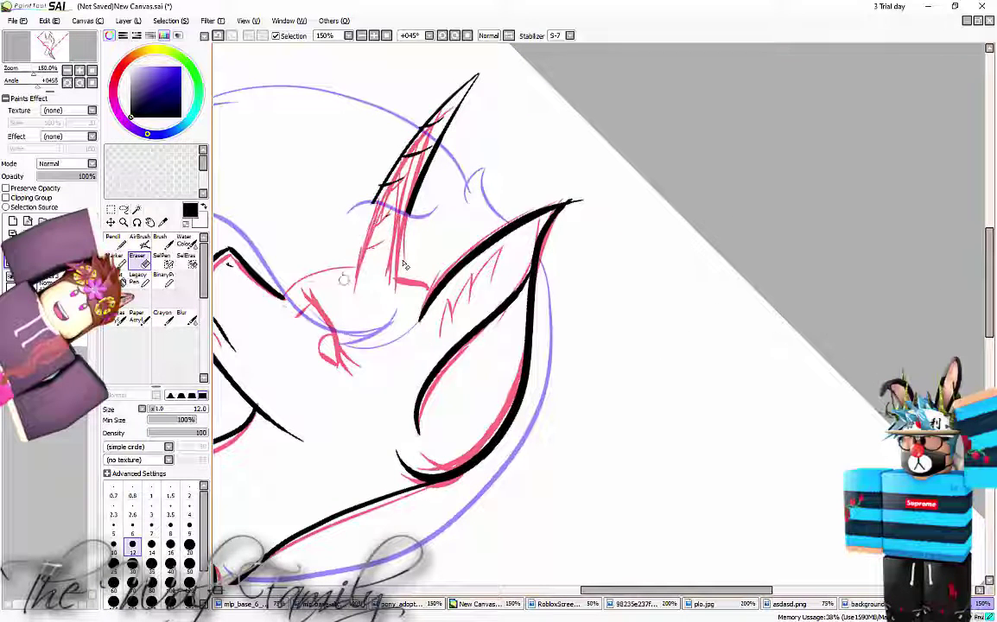
Ink the front mane with the Pencil at +11° canvas rotation, from the fringe over the eye to the pointed tips beside the neck
key(n)
click(442, 35)
click(442, 36)
click(442, 35)
scroll(372, 416, down, 1)
drag(373, 418, 377, 230)
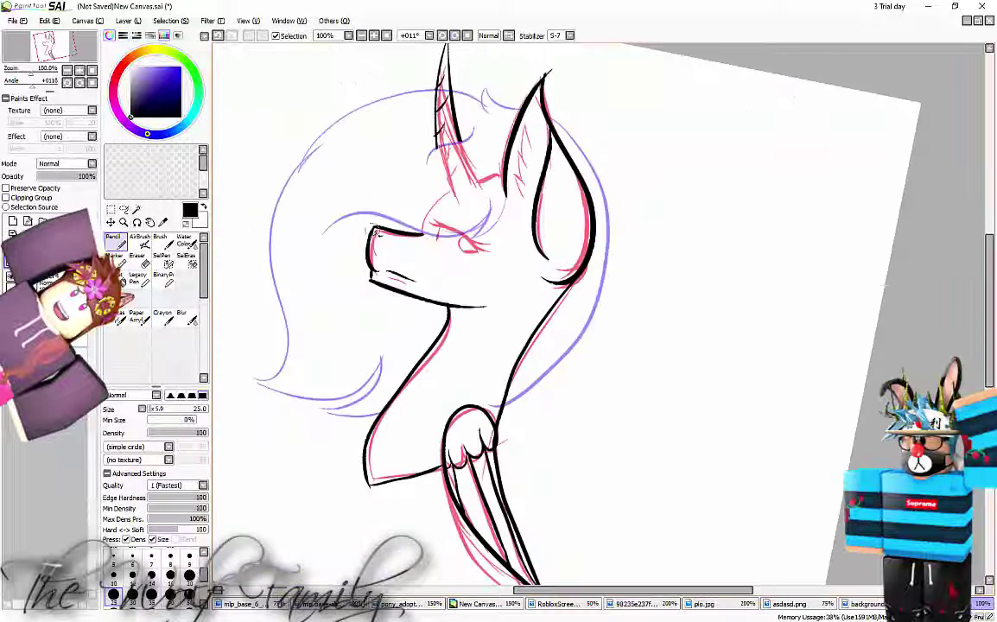
mouse_move(494, 197)
mouse_down()
mouse_move(393, 221)
mouse_move(328, 259)
mouse_up()
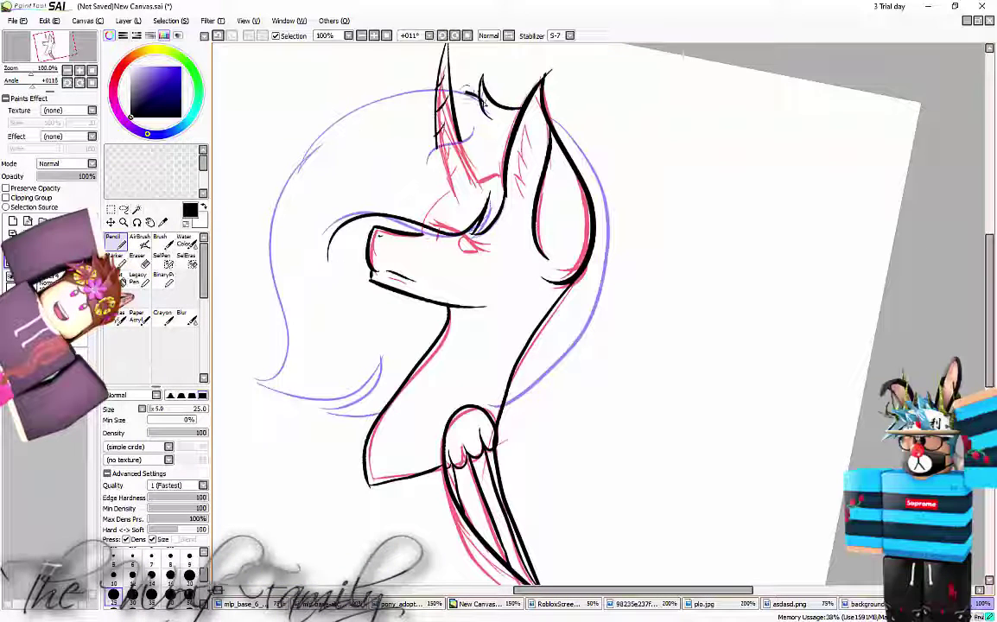
mouse_move(424, 87)
mouse_down()
mouse_move(261, 142)
mouse_move(245, 371)
mouse_move(374, 343)
mouse_up()
drag(380, 391, 302, 411)
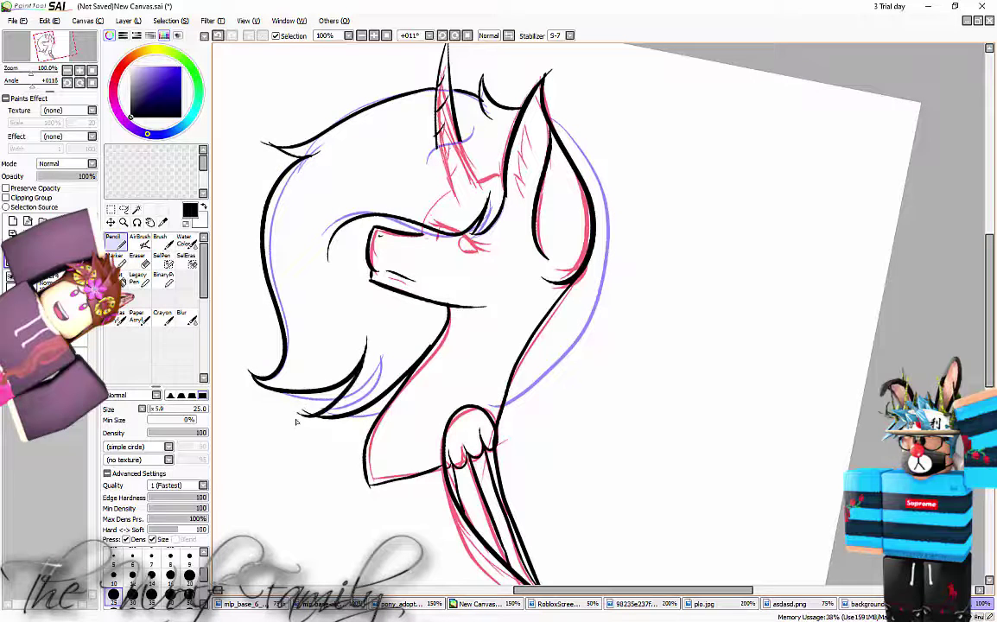
Ink the back mane's curve from the ear down to the neck and a short curved hairline across the horn's base
drag(547, 112, 548, 348)
click(217, 36)
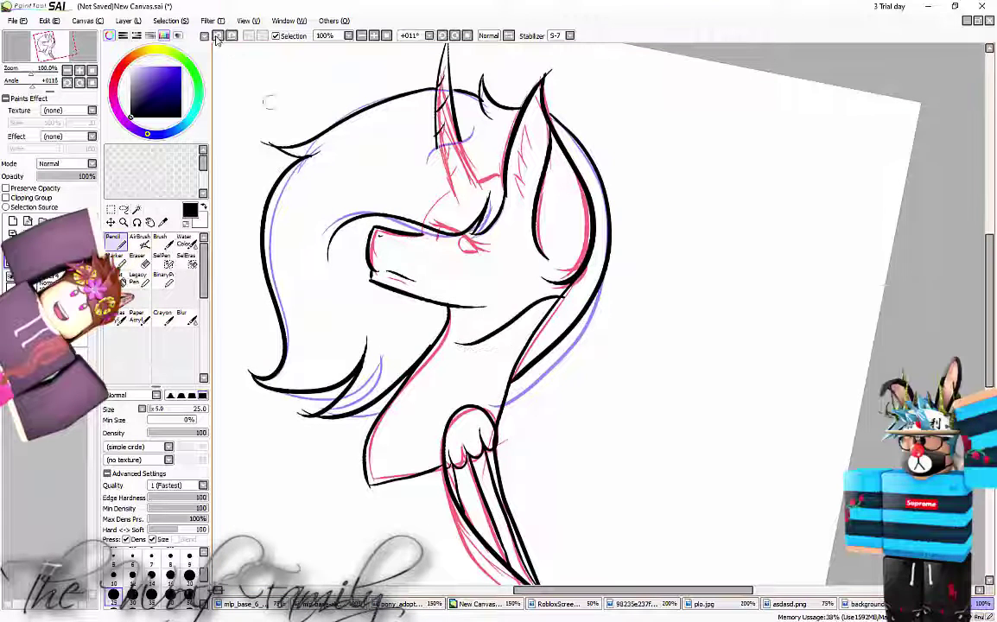
click(218, 36)
drag(427, 156, 482, 119)
click(216, 37)
Rotate the canvas to -11° and ink the thick eyelid with lashes at both ends in black
scroll(480, 138, down, 4)
scroll(477, 161, up, 4)
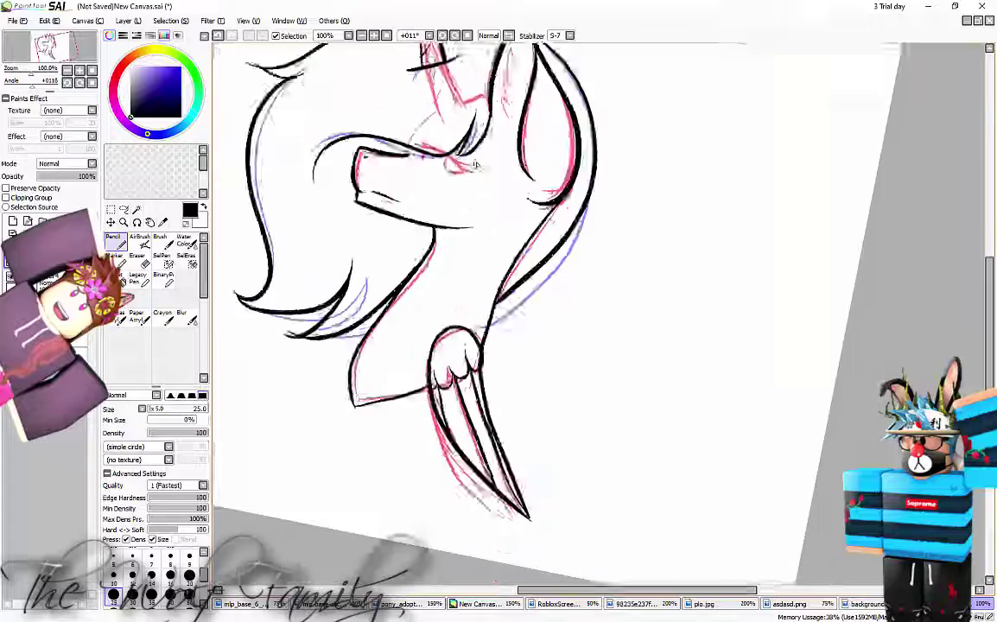
scroll(475, 154, down, 1)
scroll(434, 164, up, 3)
mouse_move(431, 212)
mouse_down()
mouse_move(429, 234)
mouse_move(534, 197)
mouse_move(541, 252)
mouse_move(602, 197)
mouse_up()
click(442, 35)
click(442, 35)
scroll(471, 216, up, 1)
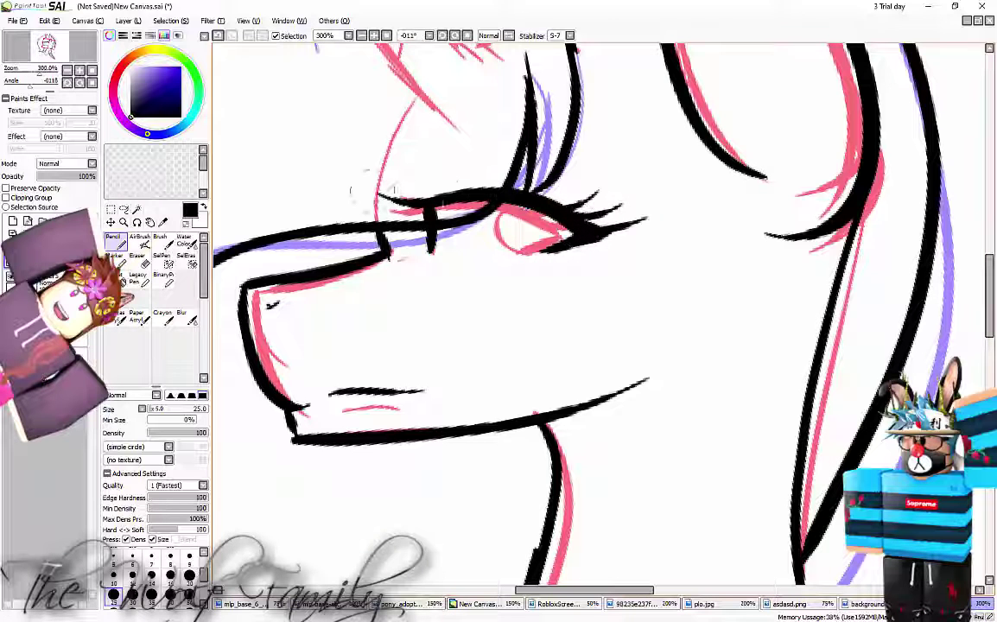
drag(466, 195, 390, 164)
drag(383, 204, 346, 183)
drag(497, 209, 560, 247)
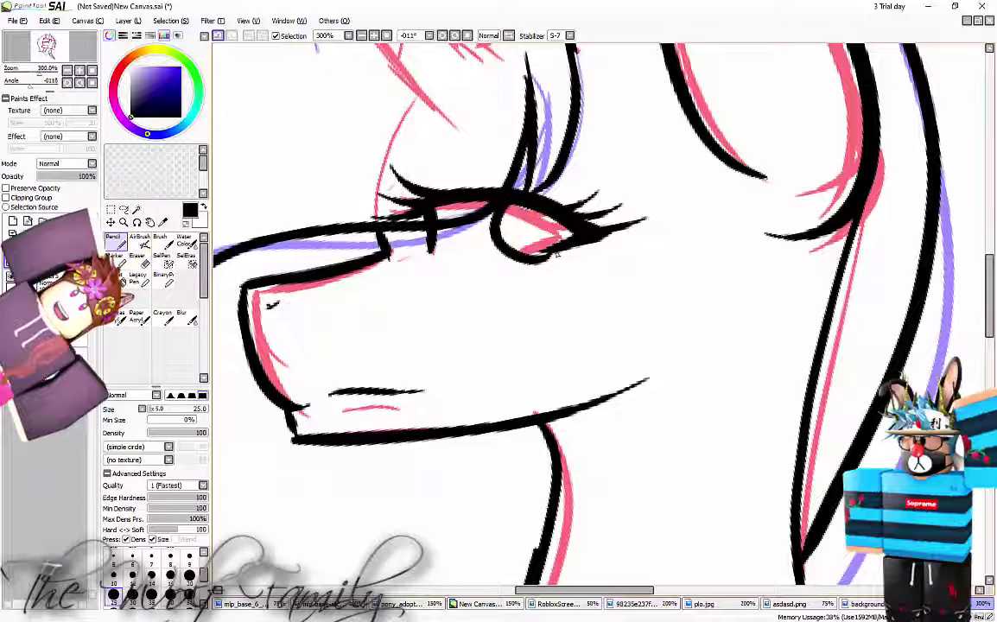
click(219, 35)
Ink jagged fur strokes inside the ear in black and reset the canvas rotation to 0°
scroll(306, 97, down, 3)
scroll(367, 87, up, 4)
mouse_move(595, 450)
mouse_down()
mouse_move(529, 393)
mouse_move(514, 354)
mouse_move(518, 310)
mouse_move(501, 207)
mouse_move(511, 121)
mouse_up()
click(467, 36)
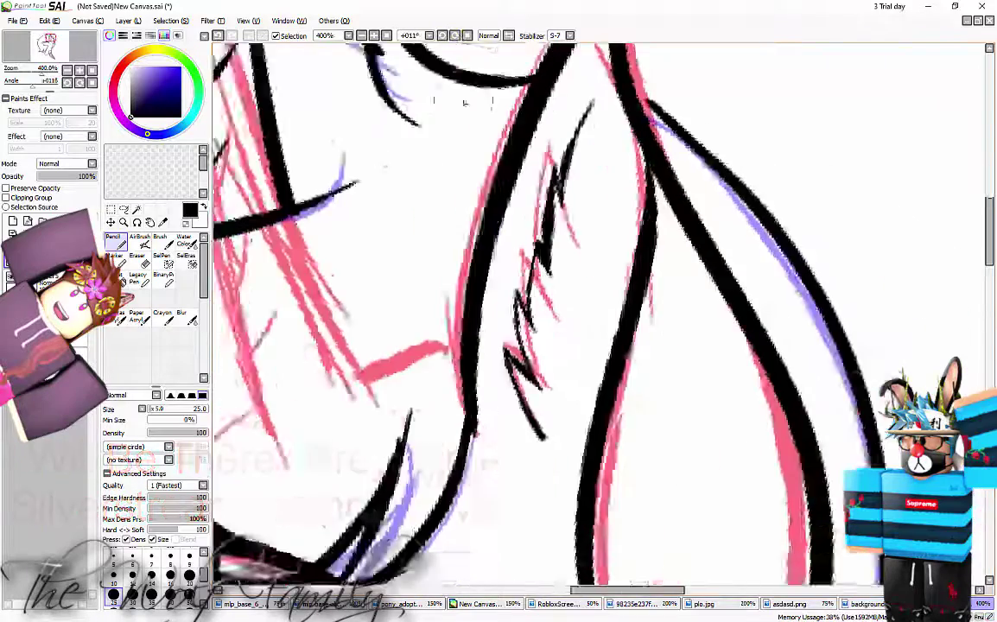
scroll(467, 121, down, 4)
scroll(372, 328, up, 4)
drag(515, 259, 424, 243)
scroll(424, 243, down, 4)
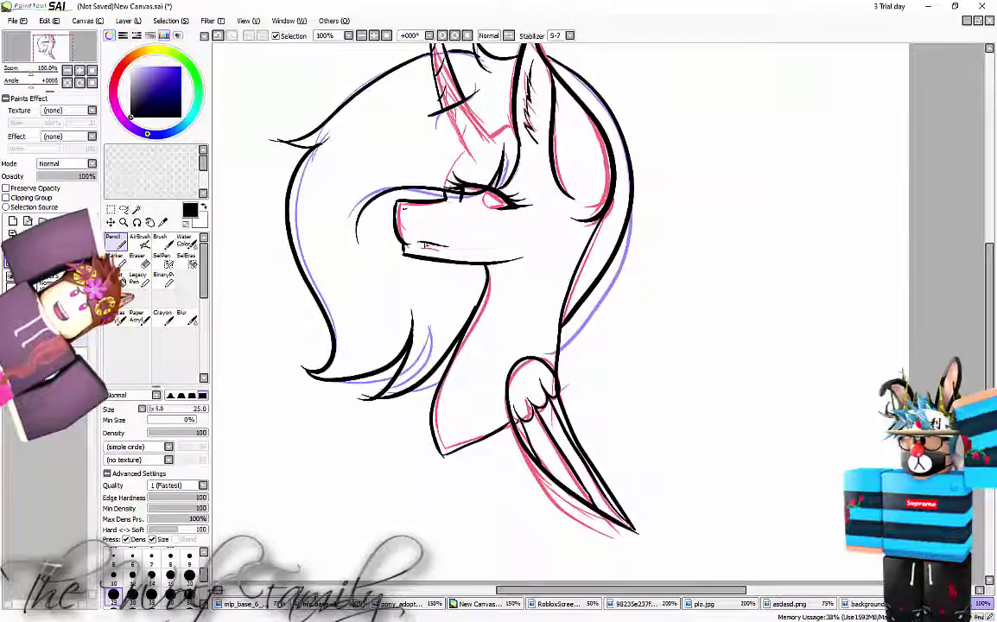
Hide the coloured sketch and add a new layer, clearing a trial Magic Wand selection
click(10, 304)
click(12, 221)
click(136, 210)
click(476, 159)
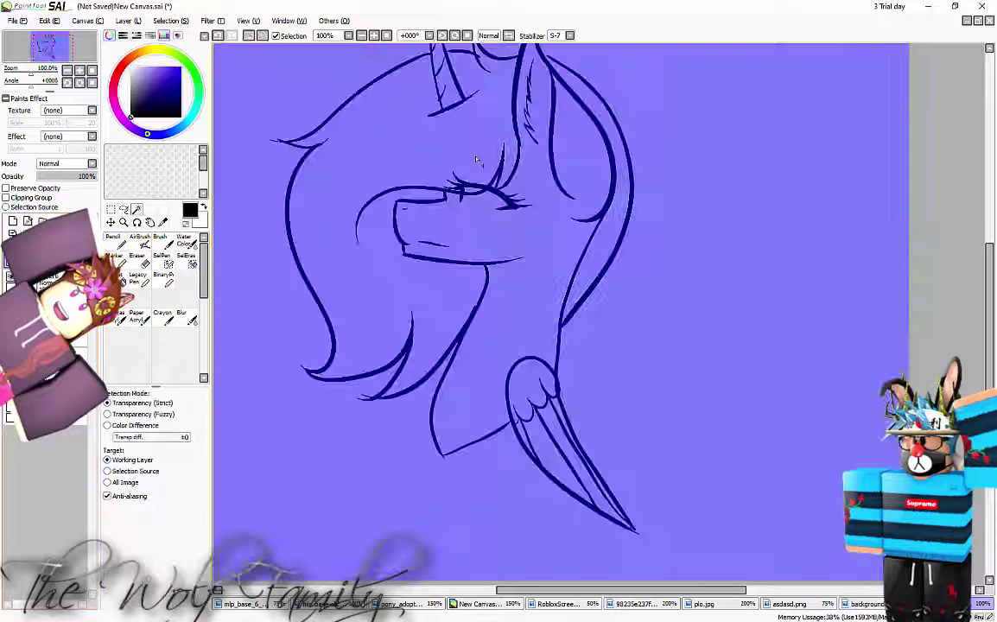
key(ctrl+d)
Select the background and the front mane areas of the line art with the Magic Wand
click(78, 336)
click(258, 214)
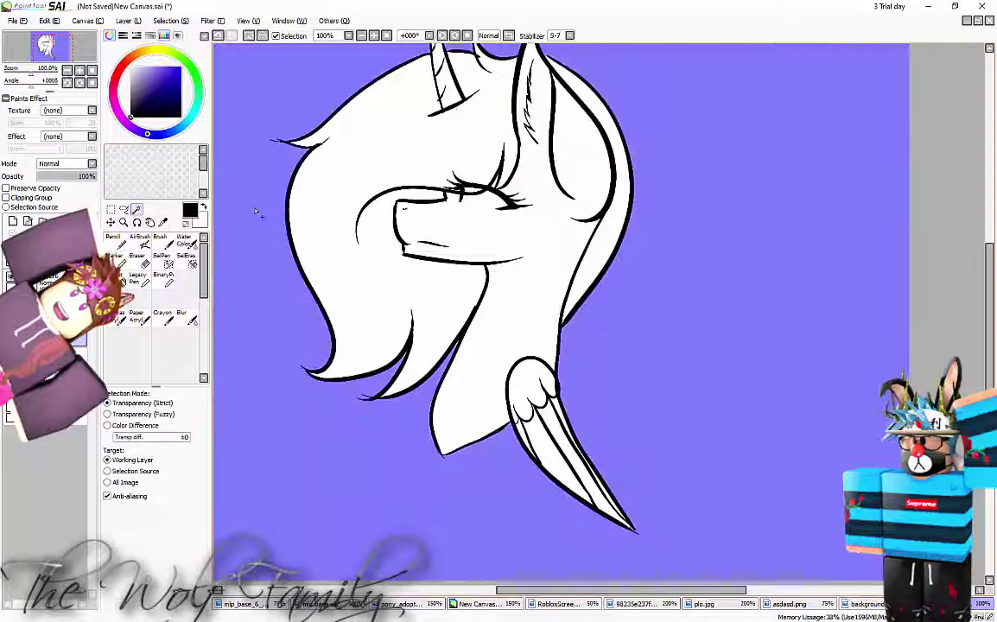
click(337, 199)
click(220, 36)
drag(421, 193, 438, 190)
click(437, 189)
Fill the selection's gaps around the fringe and upper lashes with the selection pen, reducing its size from 40 to 5
click(161, 258)
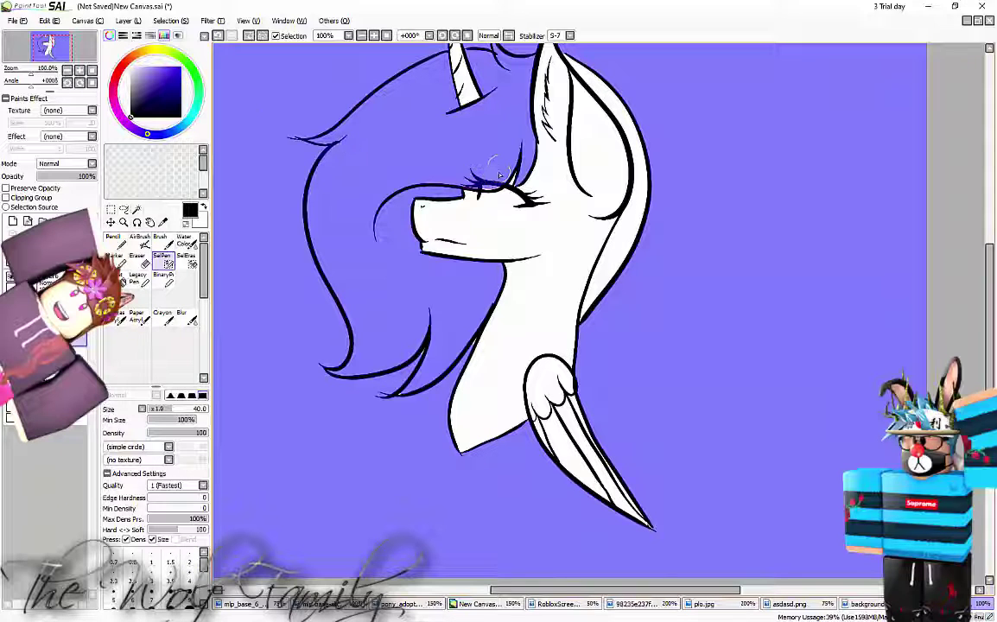
drag(499, 175, 500, 169)
scroll(470, 184, up, 5)
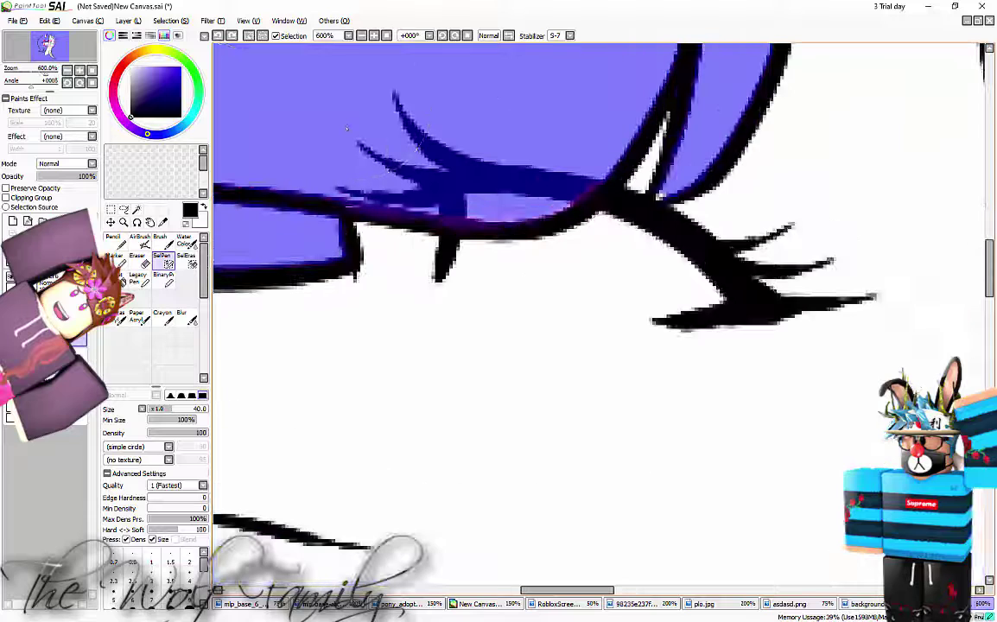
click(155, 409)
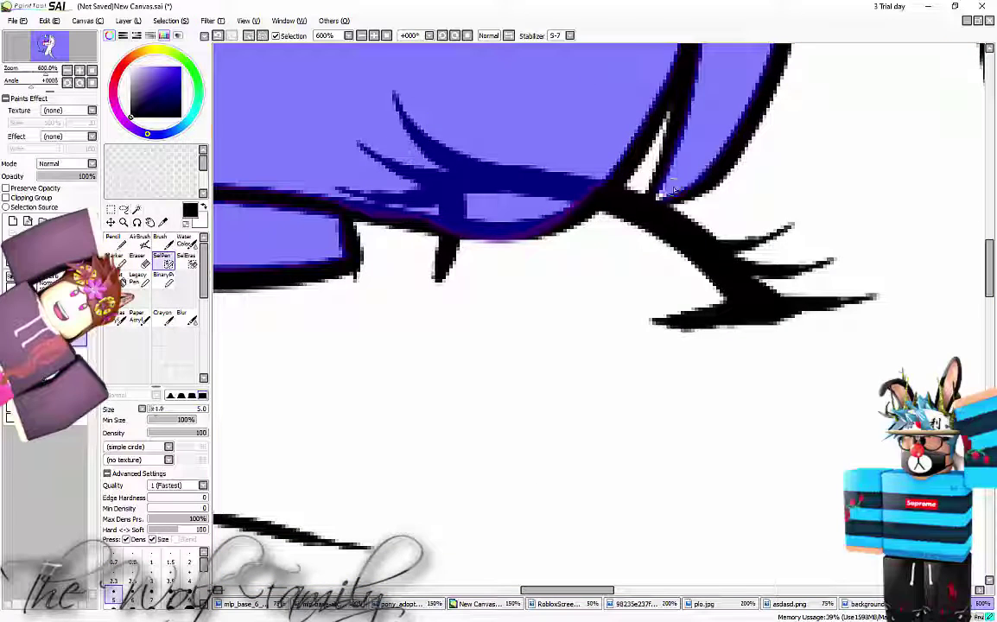
scroll(673, 190, down, 4)
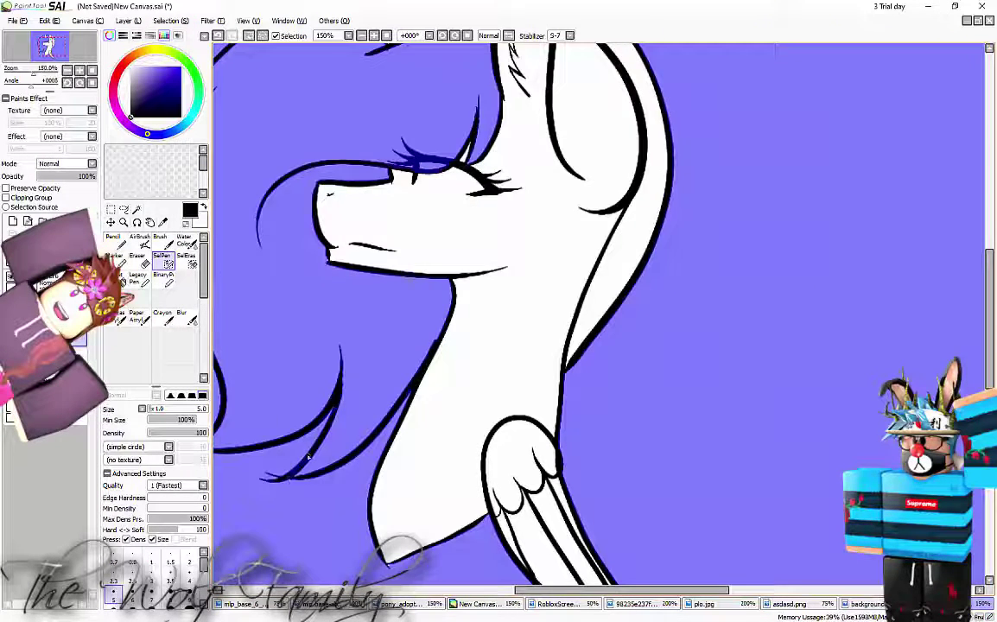
scroll(475, 264, down, 1)
scroll(497, 216, up, 3)
scroll(518, 242, down, 2)
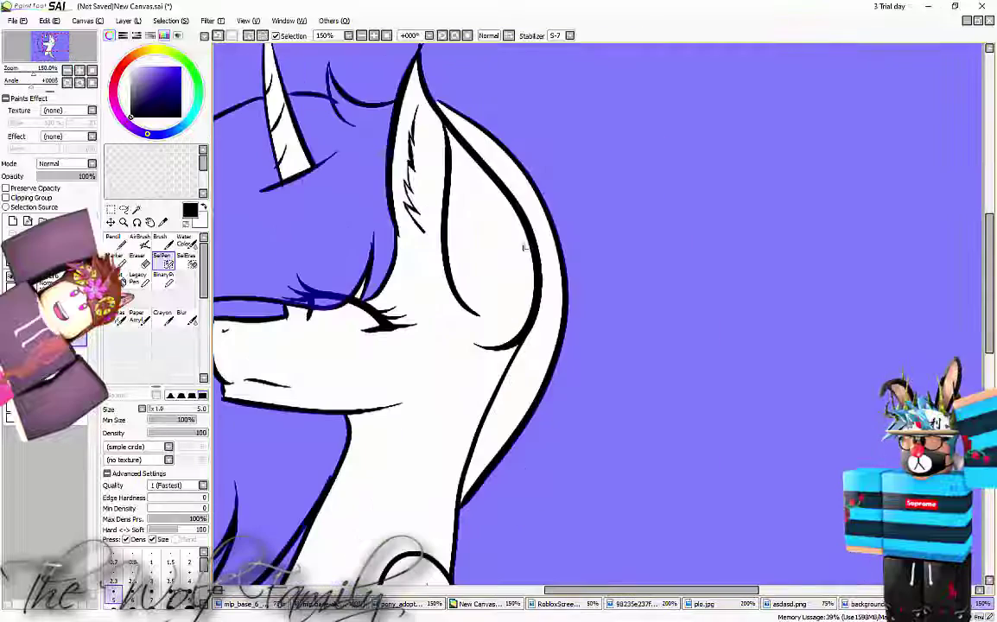
Add the back mane to the selection with the Magic Wand and invert the selection to cover the body, horn and wing
scroll(523, 248, down, 2)
key(w)
scroll(526, 266, down, 2)
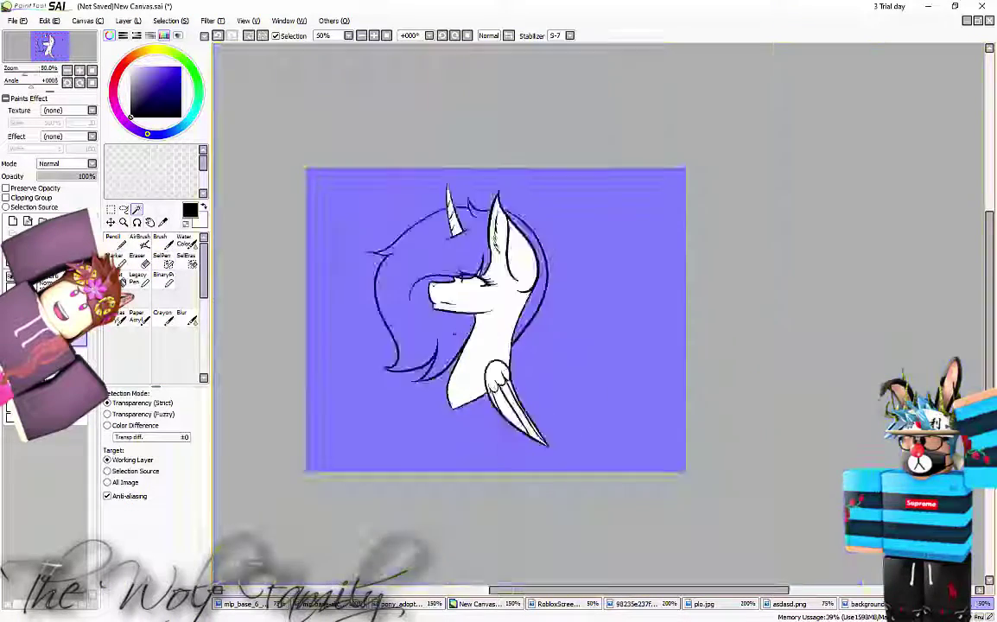
scroll(448, 327, up, 3)
click(170, 21)
click(178, 46)
scroll(565, 215, down, 1)
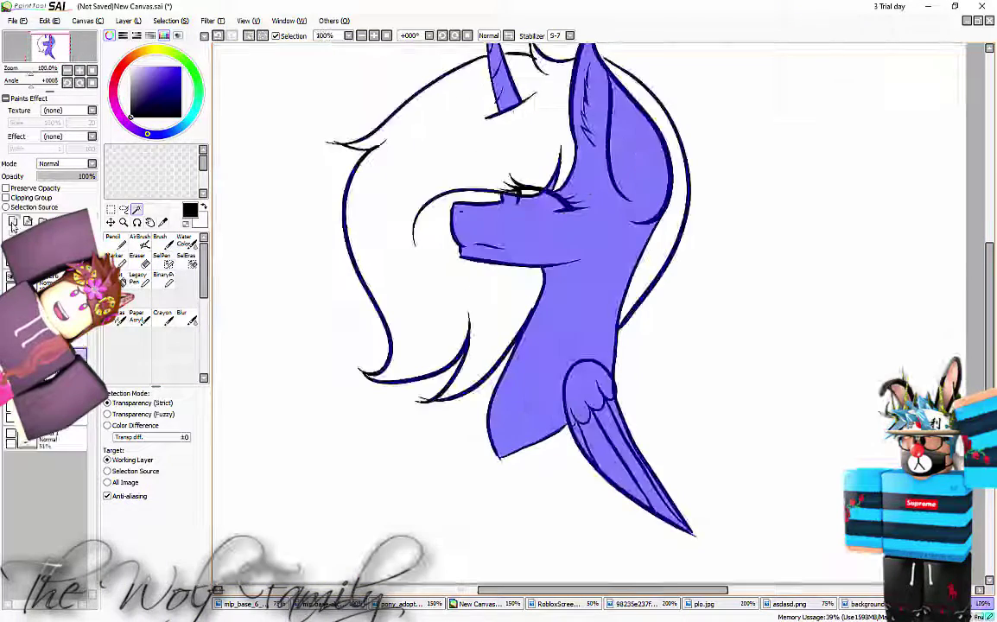
key(n)
drag(154, 407, 187, 413)
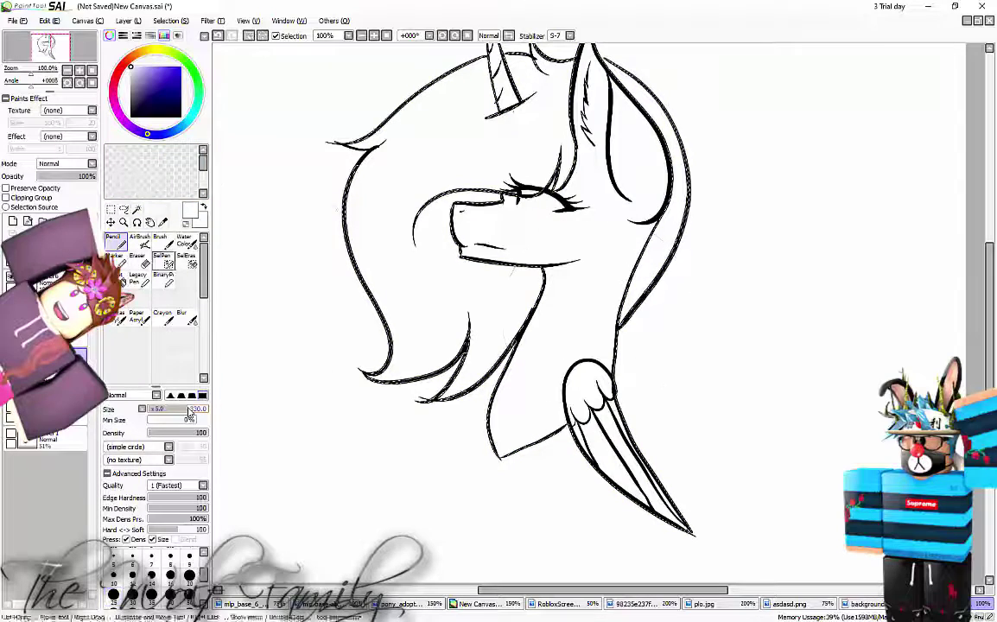
click(131, 116)
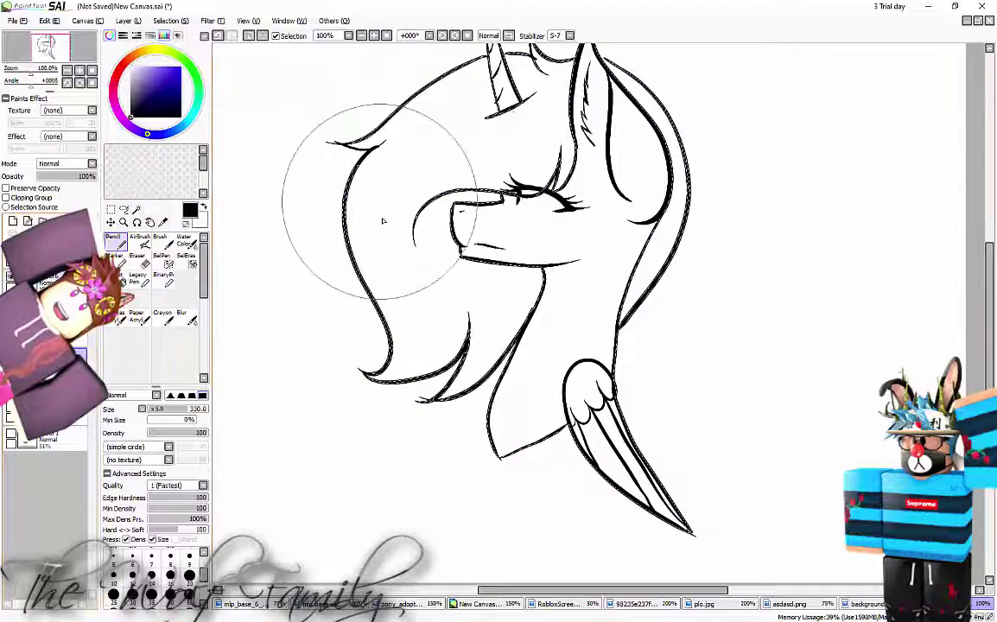
click(525, 228)
click(218, 37)
click(162, 410)
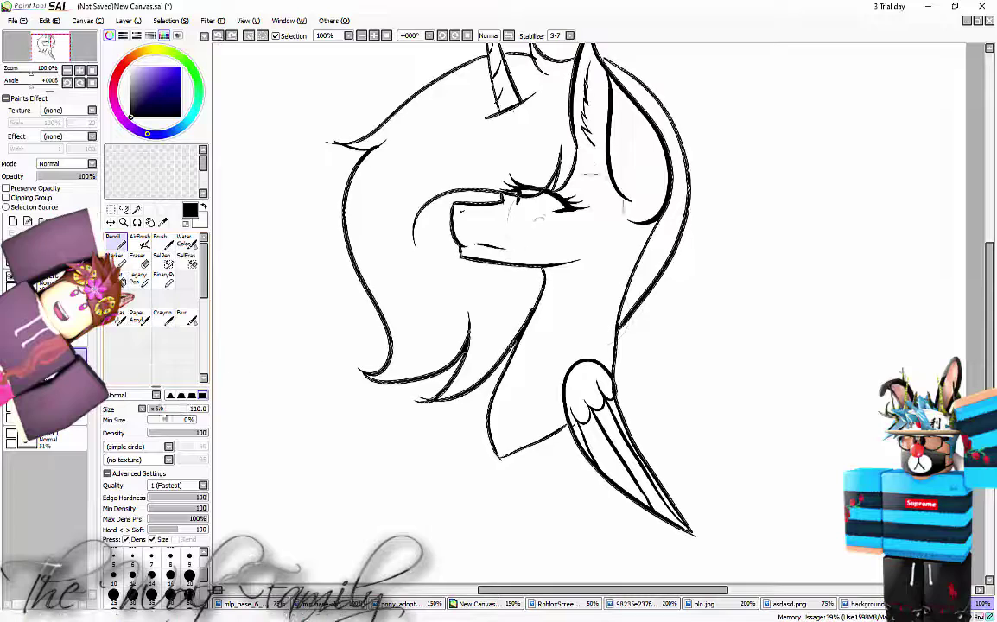
drag(538, 224, 551, 231)
mouse_move(576, 216)
mouse_down()
mouse_move(568, 231)
mouse_move(578, 188)
mouse_up()
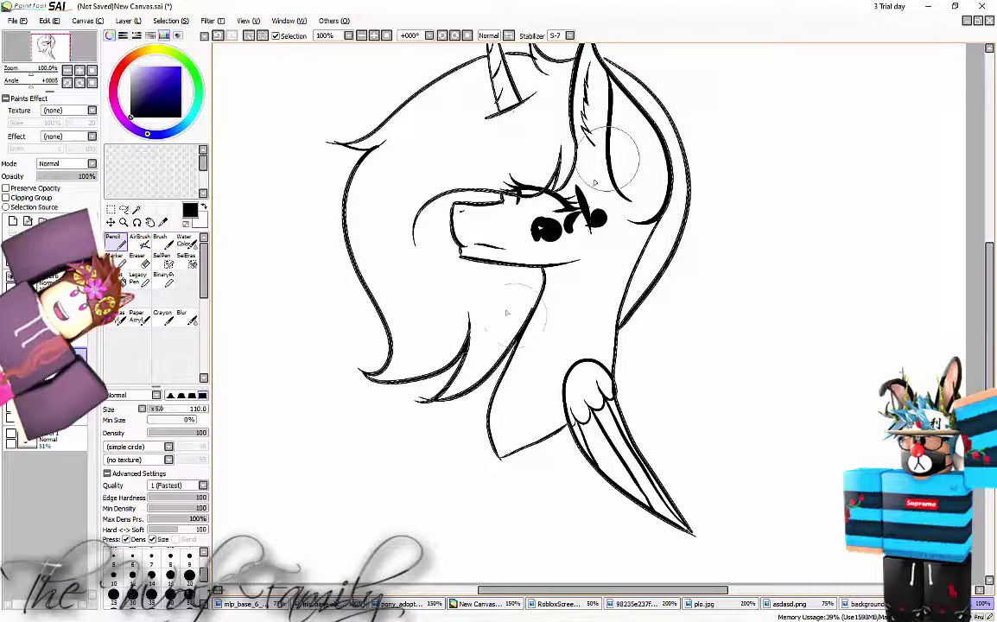
Switch to the browser, search for "google" in a new tab and open an entry from the Google apps list
key(alt+Tab)
key(ctrl+t)
text(googl)
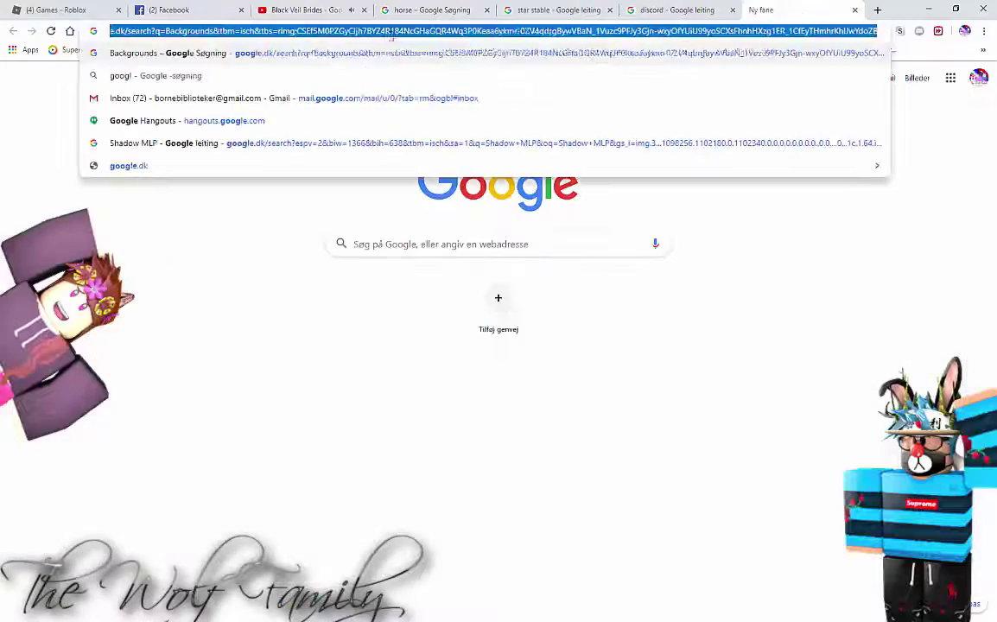
text(e)
click(932, 89)
scroll(828, 333, down, 5)
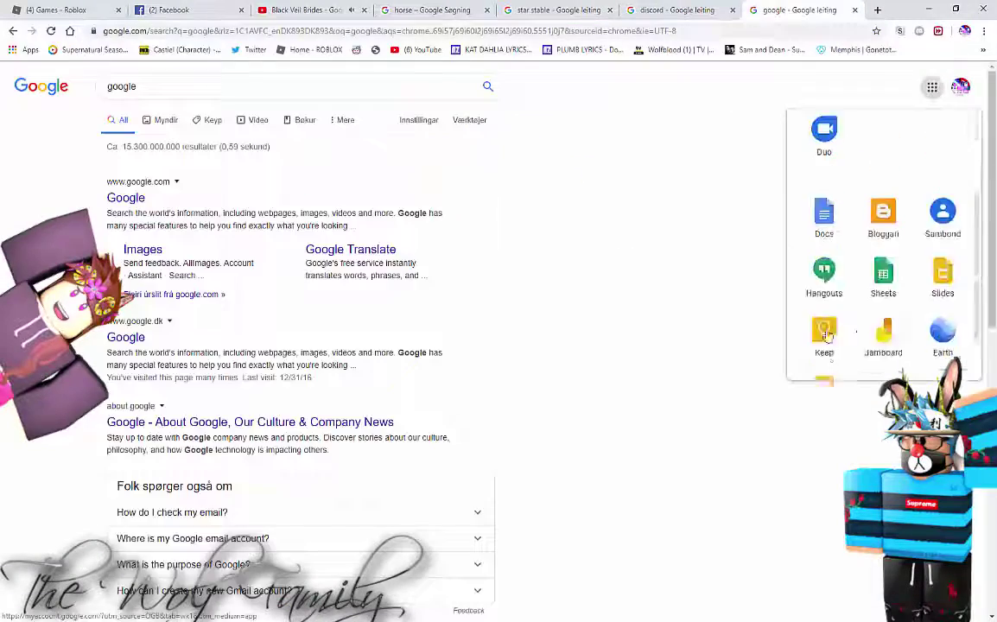
scroll(834, 245, up, 5)
click(827, 218)
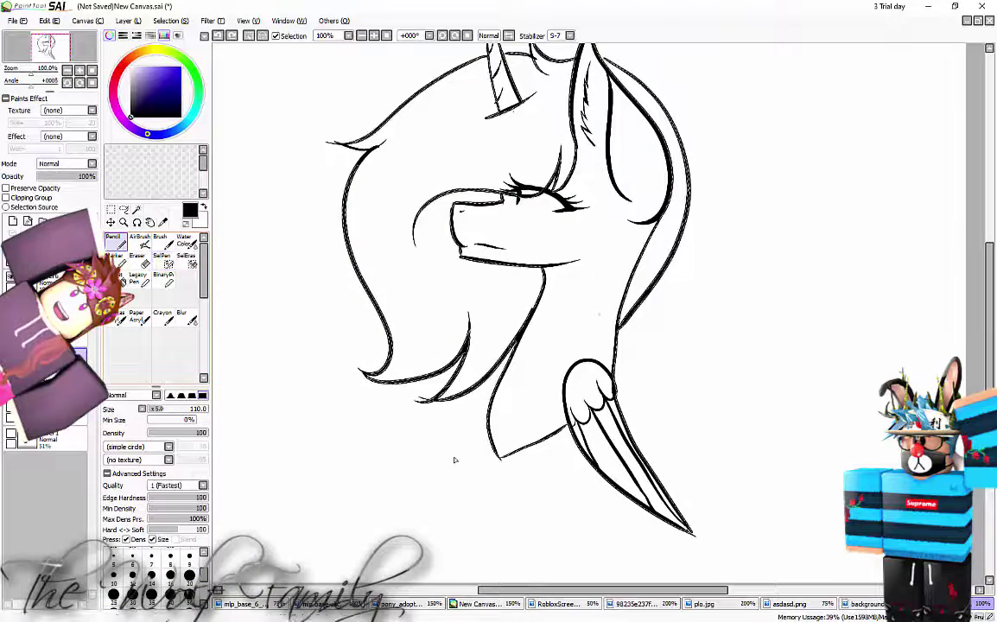
Handwrite "Drb" in small black letters on the pony's cheek with the Pencil at size 5
click(113, 559)
drag(529, 232, 529, 248)
drag(529, 233, 530, 247)
drag(542, 233, 551, 231)
drag(554, 227, 554, 239)
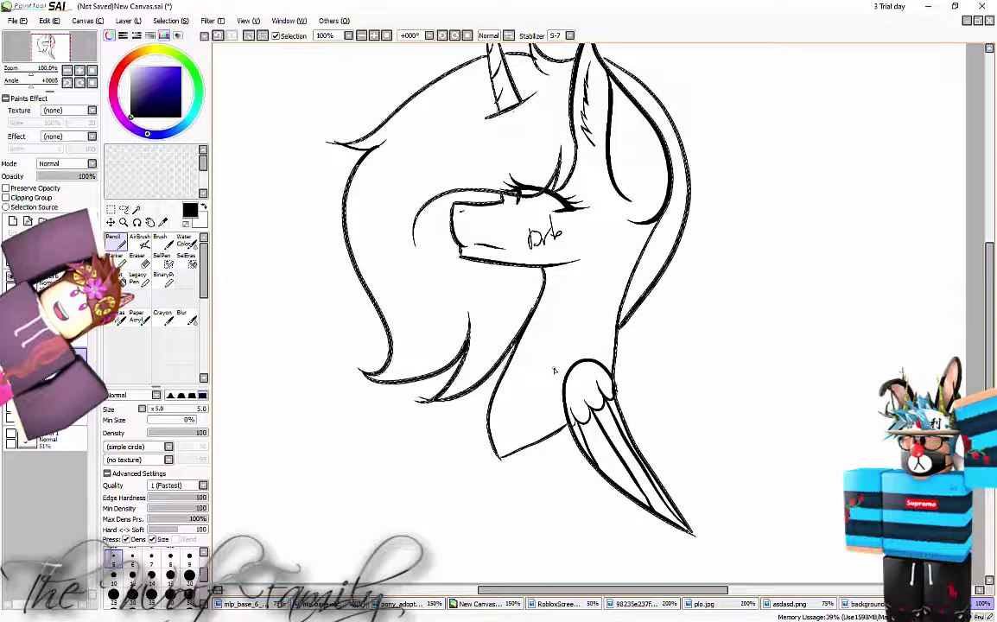
drag(664, 108, 679, 240)
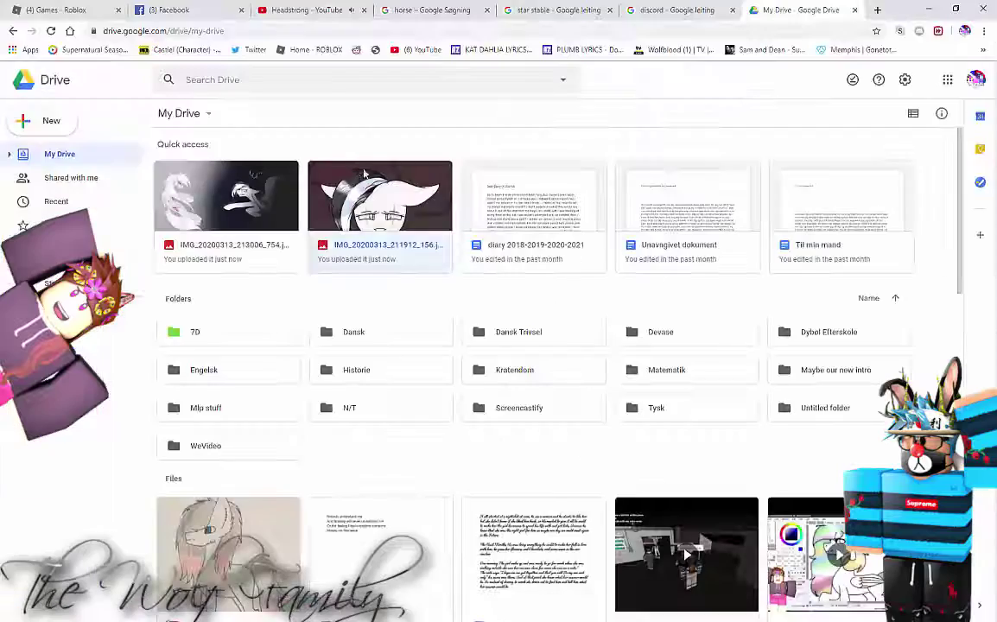
Download the two recently uploaded images, IMG_20200313_211912_156 and IMG_20200313_213006_754, from Google Drive
right_click(367, 197)
click(417, 466)
right_click(262, 201)
click(312, 407)
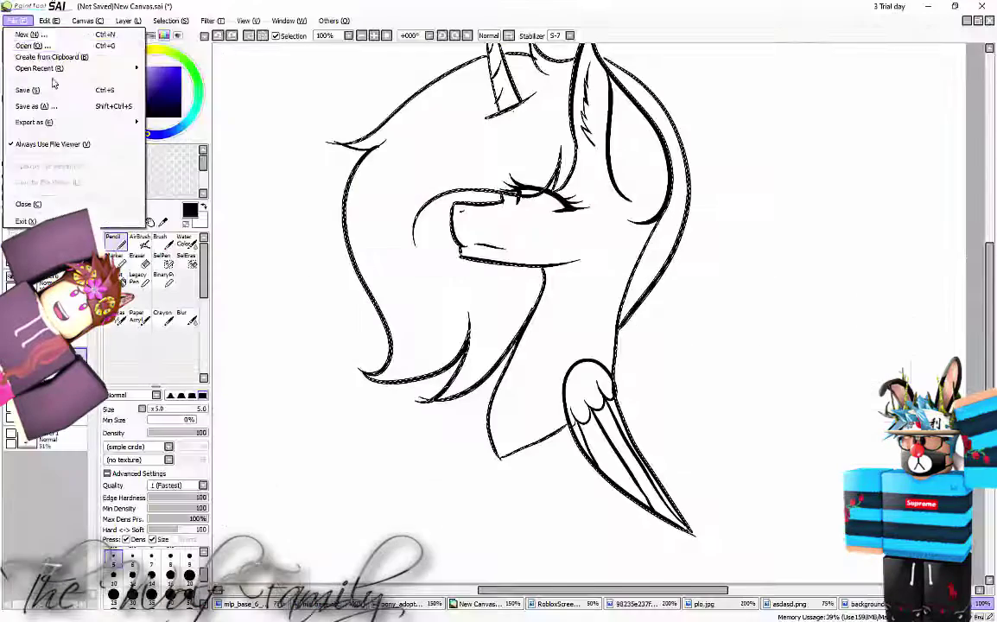
Switch back to PaintTool SAI and open a downloaded image through its file viewer
click(33, 46)
click(62, 161)
double_click(157, 100)
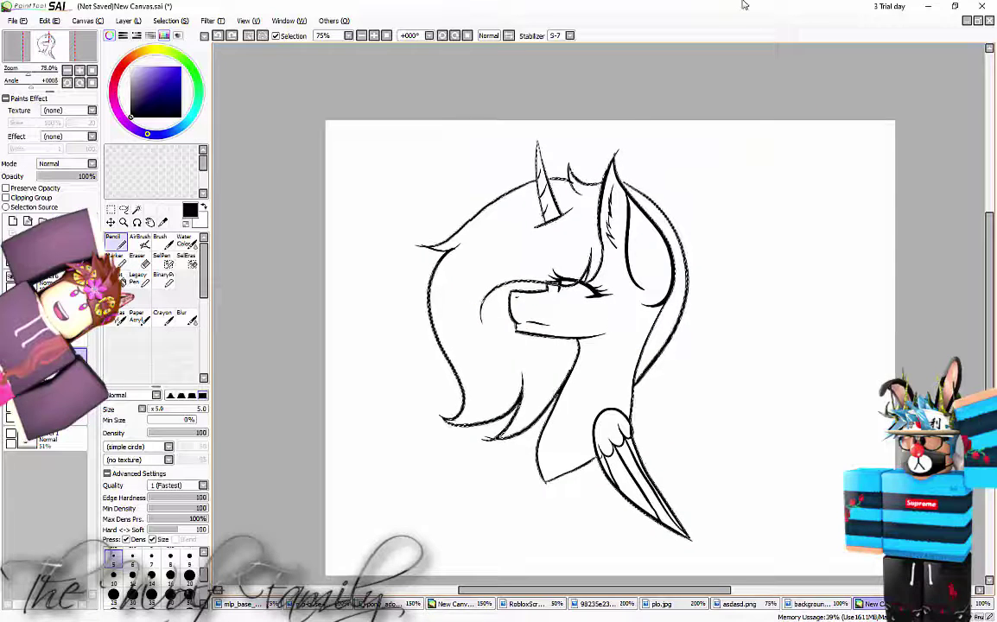
Fill the selected body, horn and wing with dark blue using the Pencil at size 500
click(169, 133)
click(181, 87)
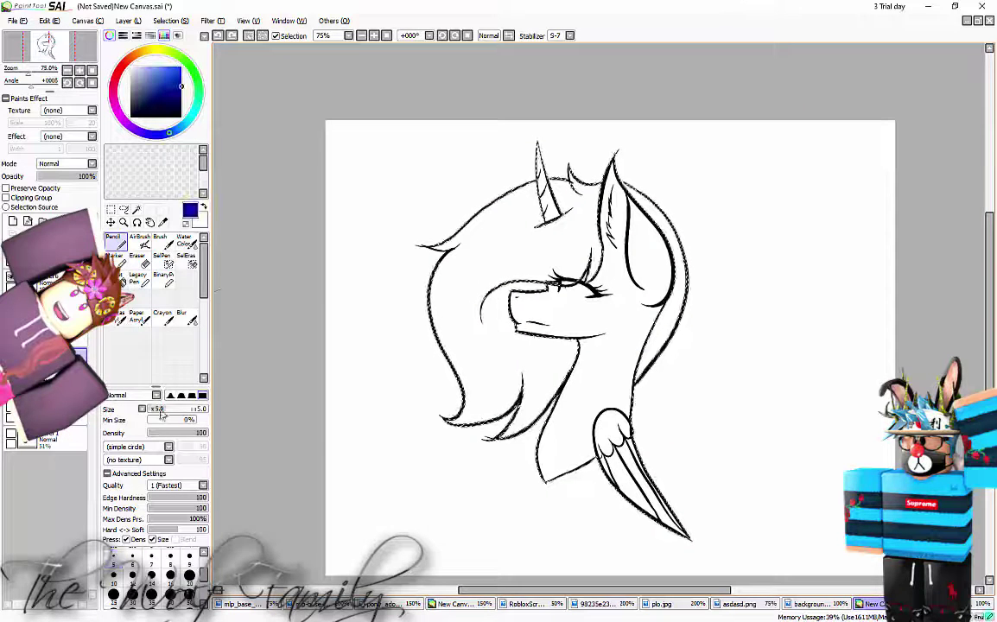
drag(159, 409, 207, 409)
drag(562, 493, 686, 438)
mouse_move(590, 438)
mouse_down()
mouse_move(600, 328)
mouse_move(626, 259)
mouse_up()
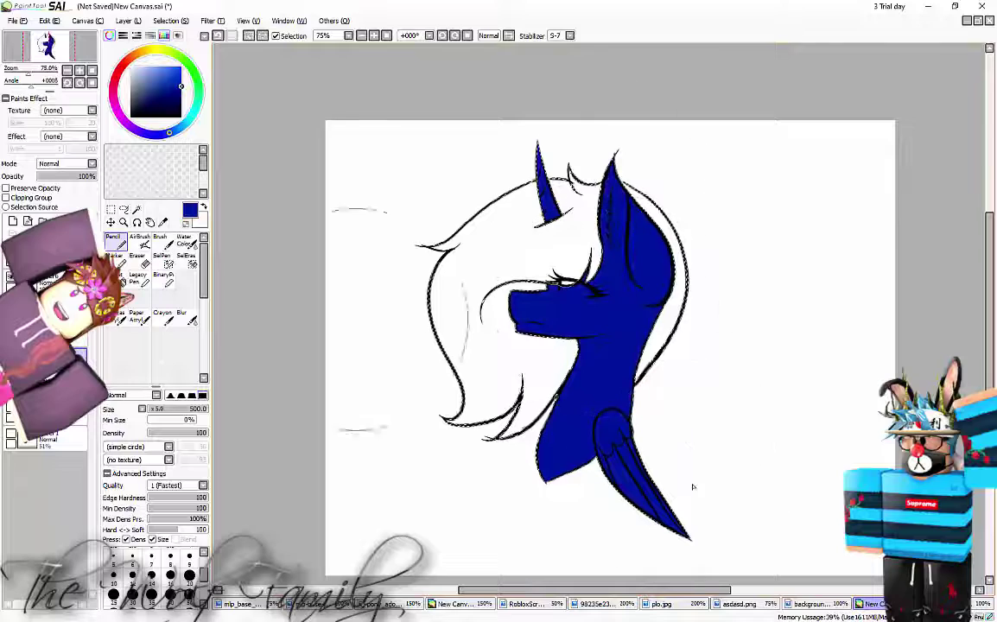
Cover the blue in the selected area with white and repaint it in dark purple
click(131, 68)
mouse_move(501, 315)
mouse_down()
mouse_move(530, 334)
mouse_move(596, 346)
mouse_move(572, 158)
mouse_move(574, 173)
mouse_up()
click(129, 128)
drag(141, 66, 193, 80)
mouse_move(485, 249)
mouse_down()
mouse_move(539, 354)
mouse_move(650, 367)
mouse_move(641, 272)
mouse_up()
Erase a highlight along the horn with the Eraser at size 12 and undo the stroke across the head
key(e)
drag(537, 145, 565, 220)
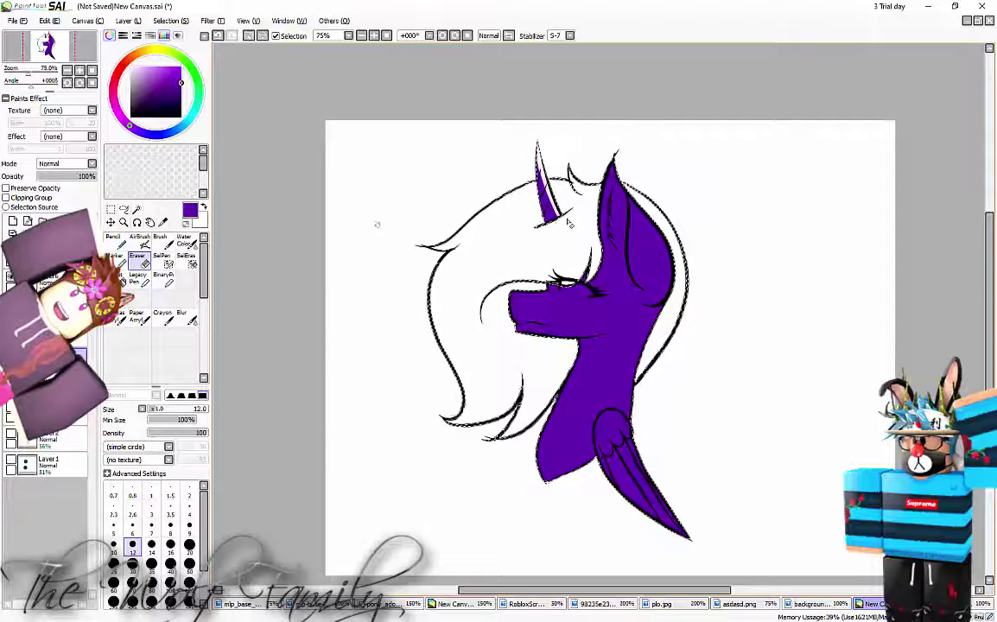
drag(602, 298, 483, 188)
scroll(483, 188, up, 2)
key(ctrl+z)
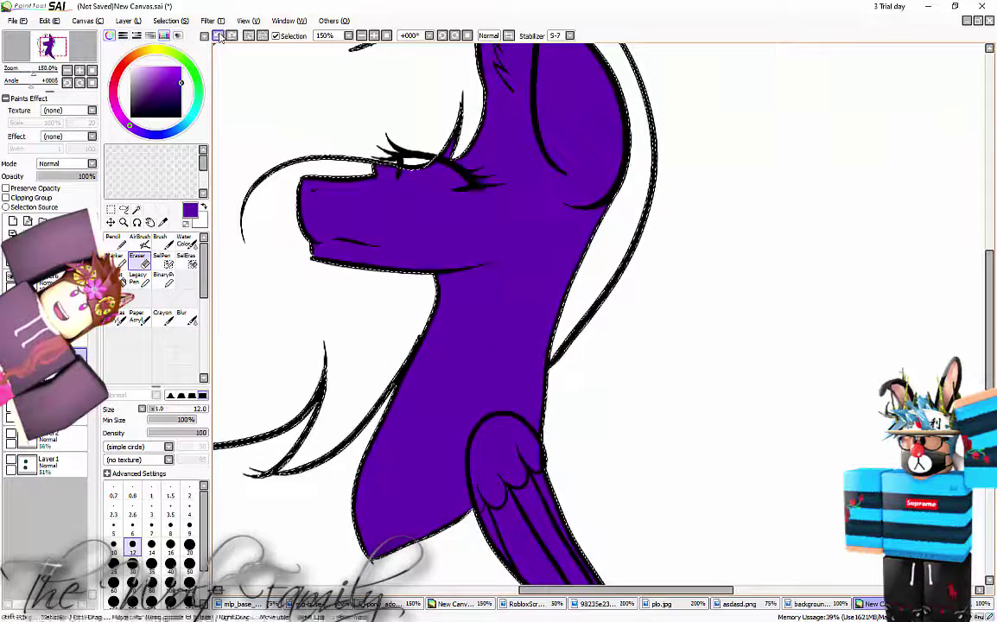
Erase broad highlights on the cheek, neck, inner and outer ear and wing with the Eraser at size 43
click(172, 409)
mouse_move(474, 309)
mouse_down()
mouse_move(508, 293)
mouse_move(429, 462)
mouse_move(523, 222)
mouse_move(422, 205)
mouse_move(523, 233)
mouse_up()
drag(565, 97, 588, 147)
click(500, 451)
drag(520, 527, 534, 551)
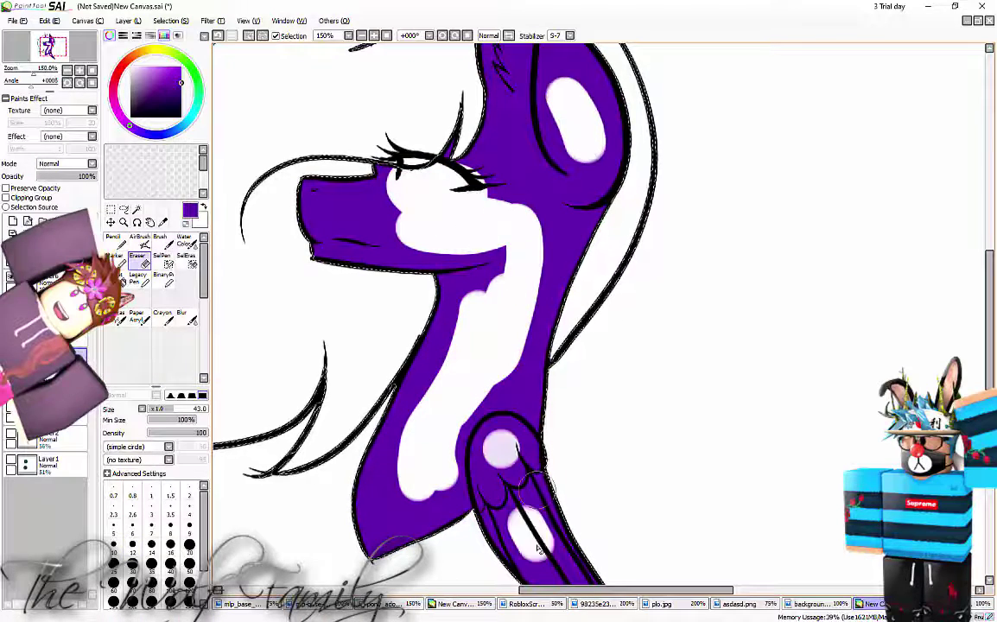
scroll(526, 432, down, 3)
scroll(525, 320, up, 4)
drag(494, 419, 476, 272)
Soften the horn and ear highlights with the Blur tool at size 15, after undoing a trial at size 80
click(182, 316)
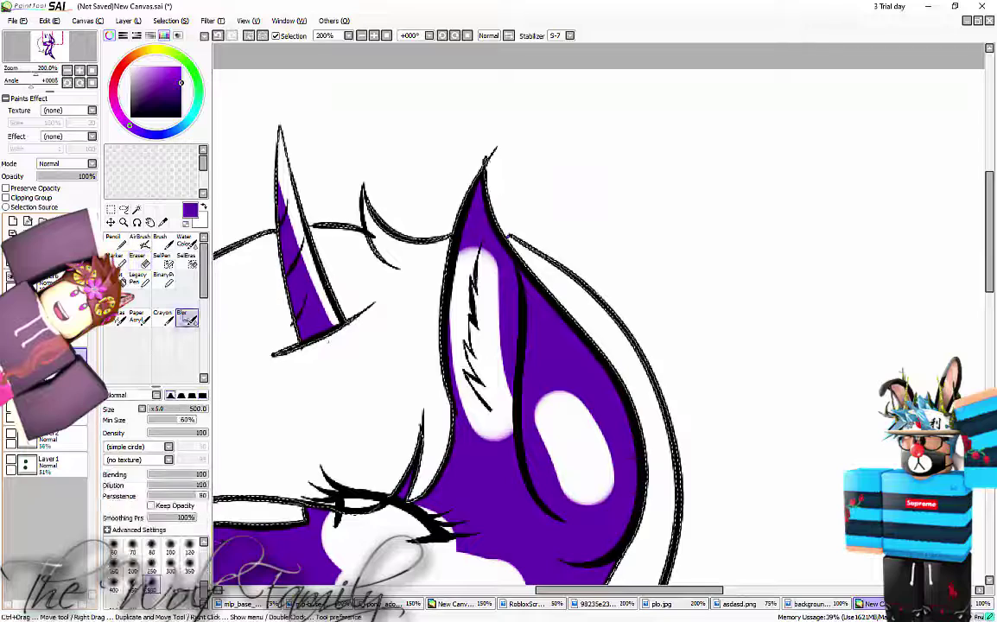
drag(293, 207, 371, 326)
drag(330, 368, 335, 374)
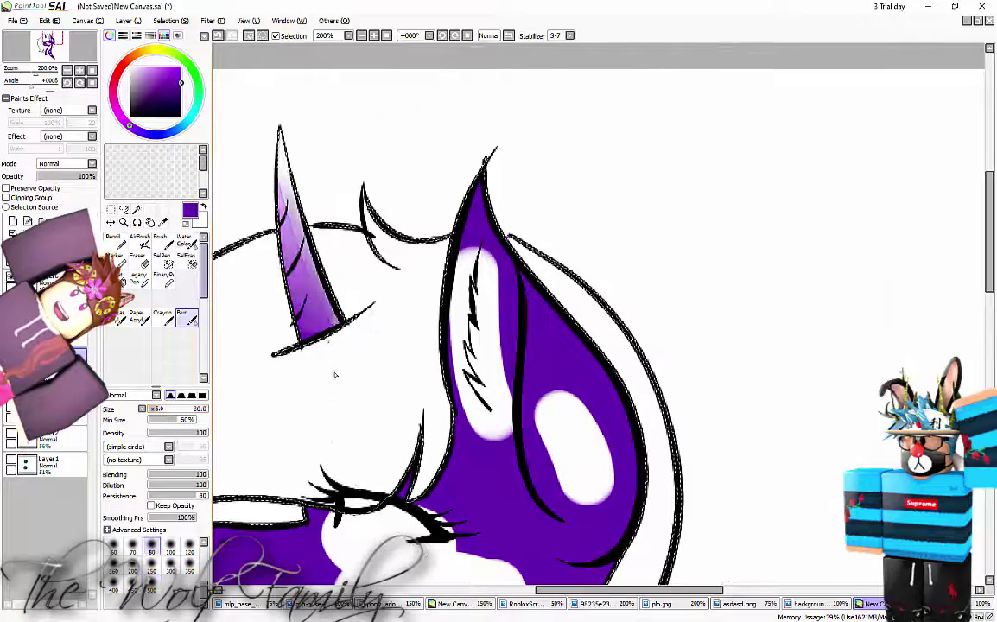
key(ctrl+z)
click(150, 409)
mouse_move(288, 183)
mouse_down()
mouse_move(327, 295)
mouse_move(286, 200)
mouse_up()
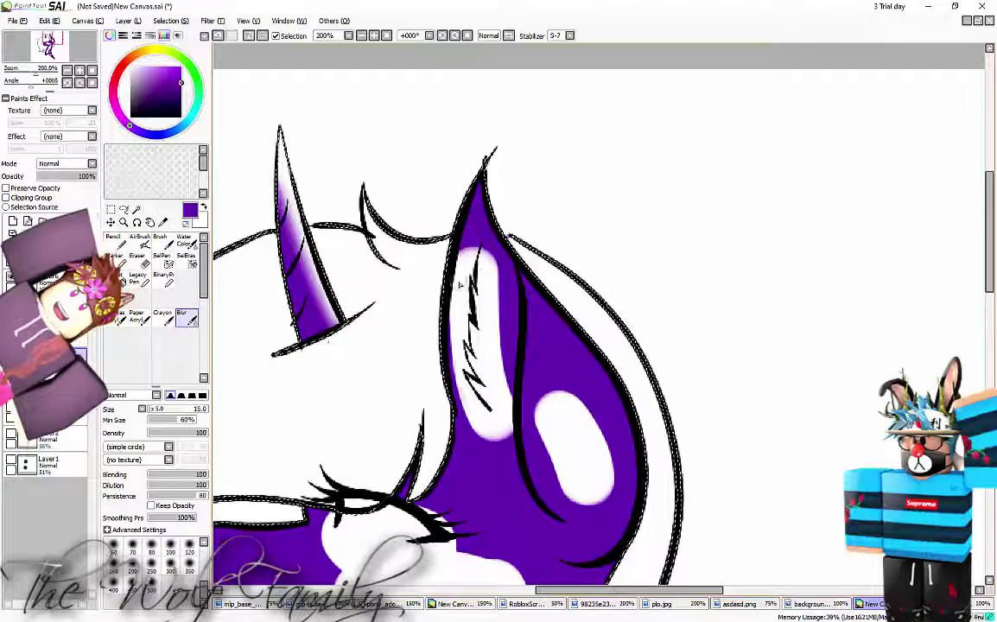
mouse_move(460, 284)
mouse_down()
mouse_move(466, 406)
mouse_move(453, 339)
mouse_move(487, 249)
mouse_move(503, 393)
mouse_move(499, 332)
mouse_up()
mouse_move(543, 424)
mouse_down()
mouse_move(570, 395)
mouse_move(589, 493)
mouse_move(607, 481)
mouse_move(571, 478)
mouse_move(541, 413)
mouse_up()
Blend the cheek, neck and wing highlights into the purple with the Blur tool at size 100
scroll(546, 425, down, 5)
scroll(534, 469, up, 5)
click(170, 545)
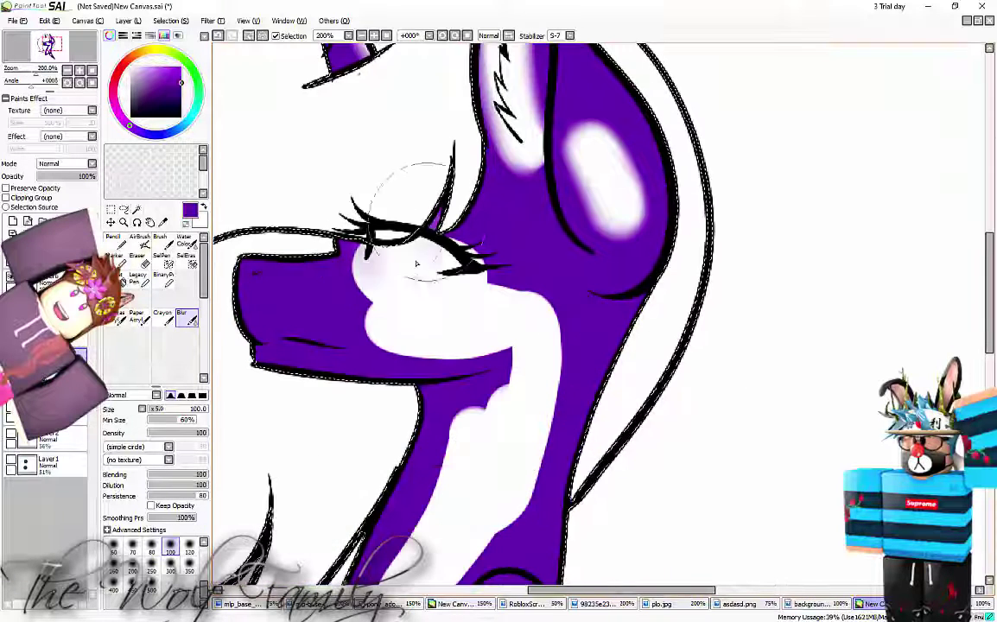
mouse_move(408, 212)
mouse_down()
mouse_move(406, 283)
mouse_move(393, 240)
mouse_move(528, 376)
mouse_move(476, 416)
mouse_move(529, 328)
mouse_move(492, 441)
mouse_up()
scroll(553, 350, down, 2)
scroll(475, 565, up, 1)
mouse_move(558, 472)
mouse_down()
mouse_move(432, 414)
mouse_move(466, 329)
mouse_move(483, 397)
mouse_move(516, 372)
mouse_up()
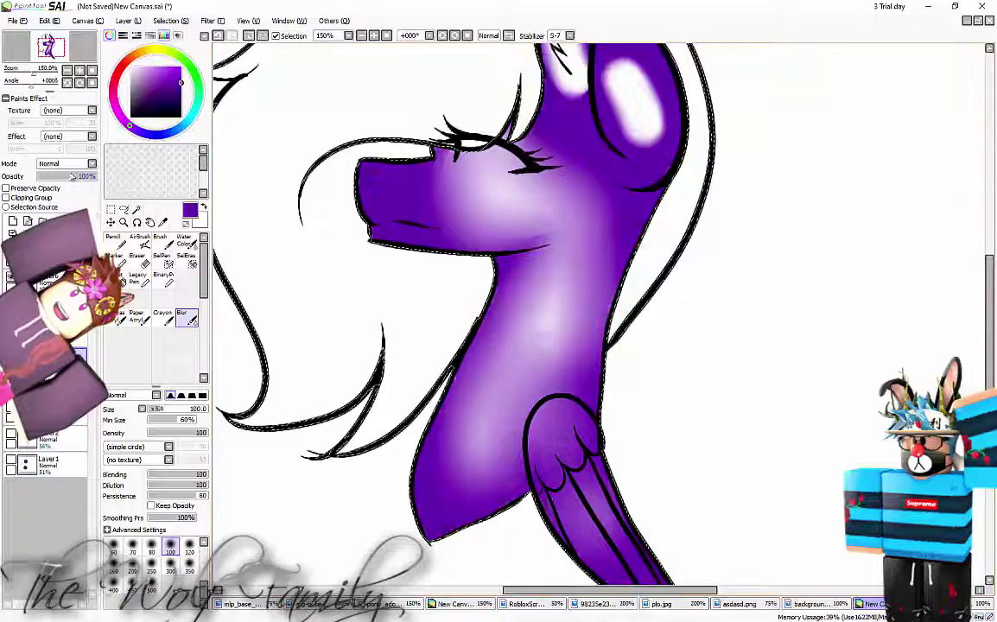
Try Overlay and Luminosity on the purple layer, set its mode to Shade and reduce its opacity to a faint tint
click(62, 176)
click(69, 164)
click(69, 201)
click(71, 164)
click(73, 210)
click(71, 164)
click(71, 221)
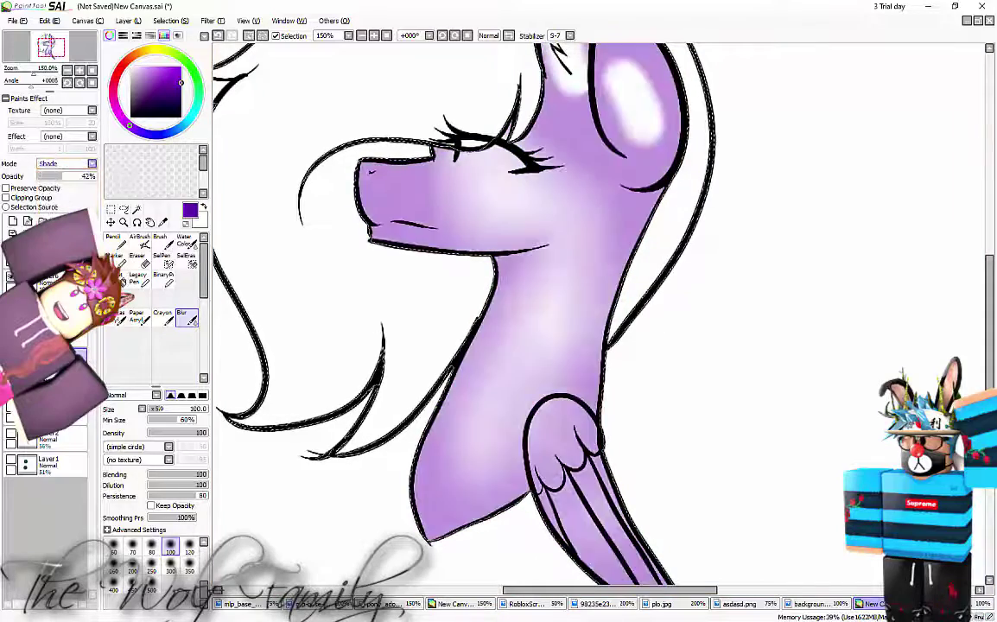
click(46, 177)
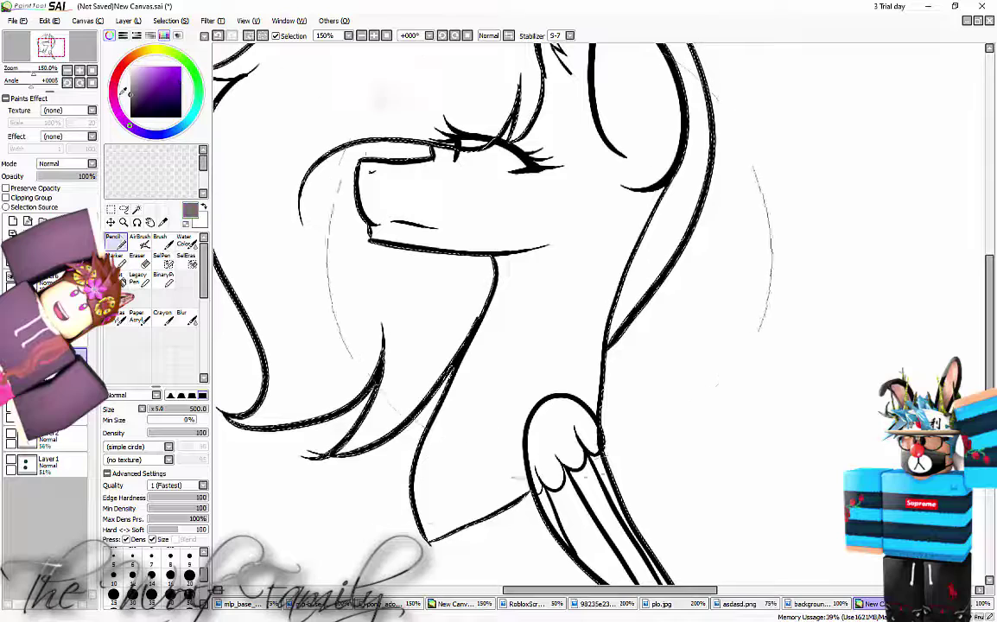
Paint grey shading under the jaw, along both sides of the neck and around the wing with the Pencil at size 50
mouse_move(550, 247)
mouse_down()
mouse_move(499, 290)
mouse_move(539, 248)
mouse_move(475, 341)
mouse_up()
click(189, 594)
drag(535, 271, 518, 296)
drag(467, 350, 441, 417)
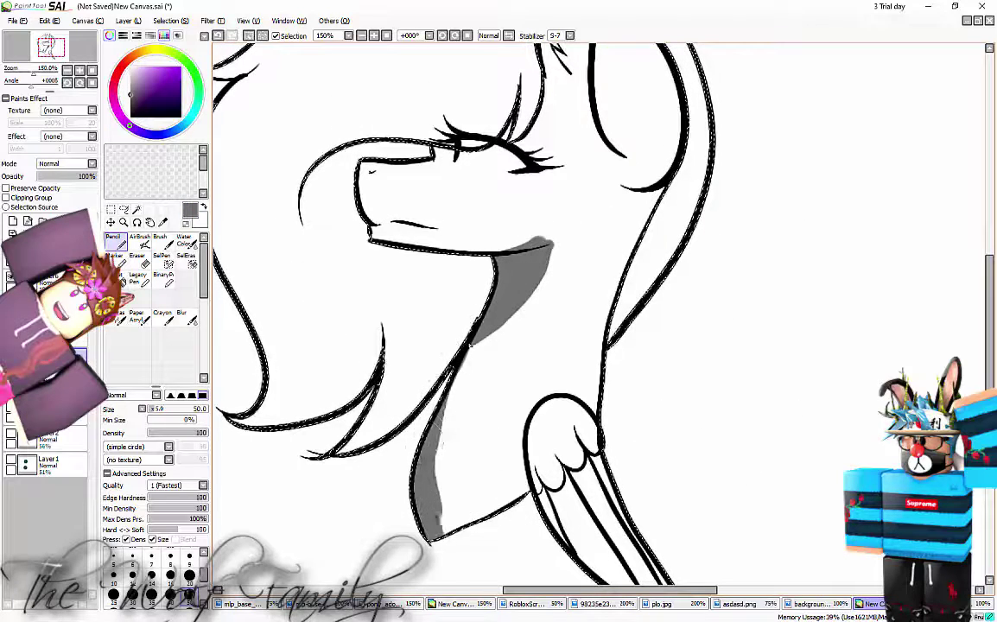
drag(522, 488, 542, 383)
mouse_move(661, 188)
mouse_down()
mouse_move(609, 311)
mouse_move(615, 373)
mouse_up()
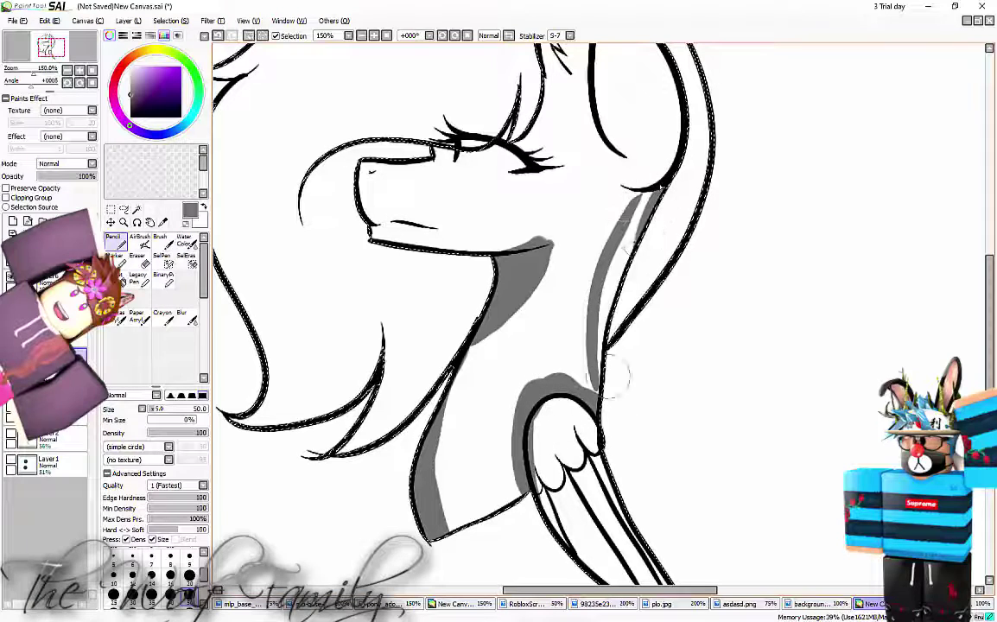
drag(655, 194, 623, 188)
Paint grey shading behind the inner ear tufts, along the ear's fold and edges, and near the brow
scroll(605, 190, down, 3)
scroll(605, 113, up, 4)
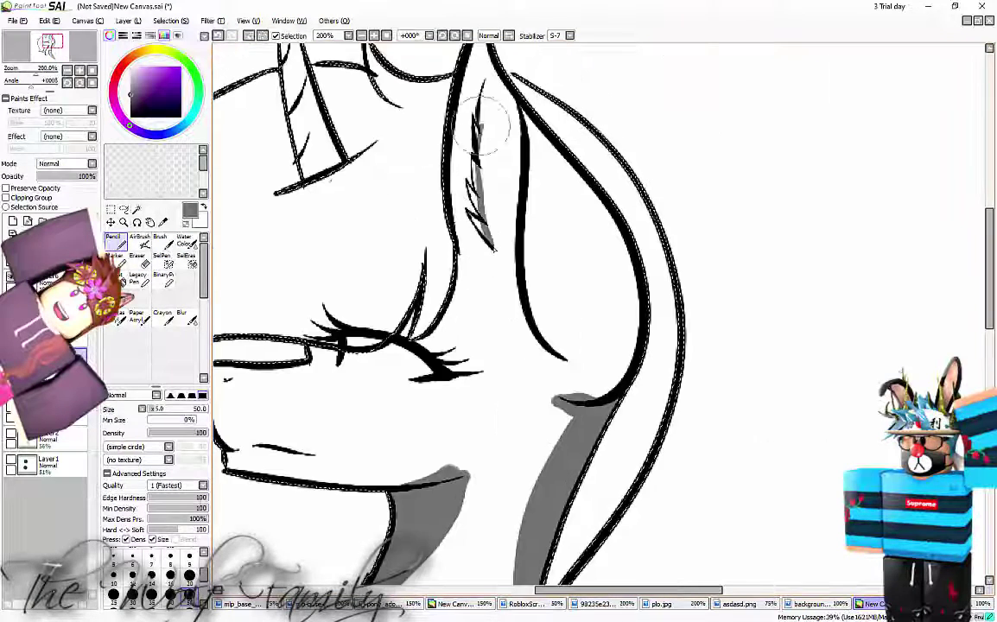
drag(491, 243, 486, 85)
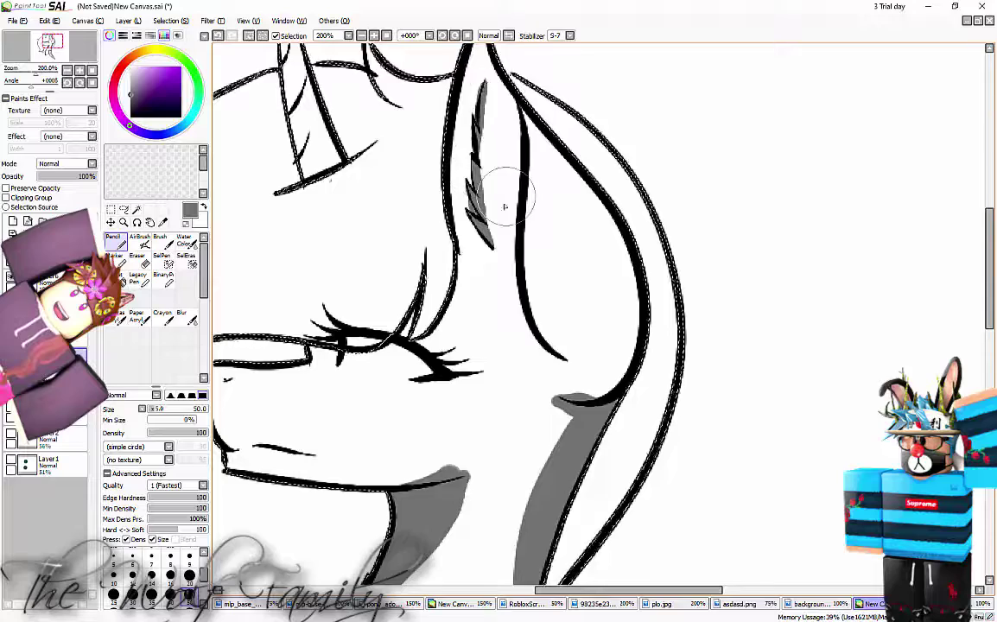
scroll(507, 200, down, 1)
mouse_move(428, 327)
mouse_down()
mouse_move(444, 166)
mouse_move(554, 371)
mouse_move(490, 444)
mouse_move(475, 259)
mouse_up()
drag(508, 415, 467, 216)
mouse_move(426, 336)
mouse_down()
mouse_move(403, 398)
mouse_move(318, 411)
mouse_up()
Switch to the browser, check the Facebook tab and search YouTube for "wolf"
click(316, 613)
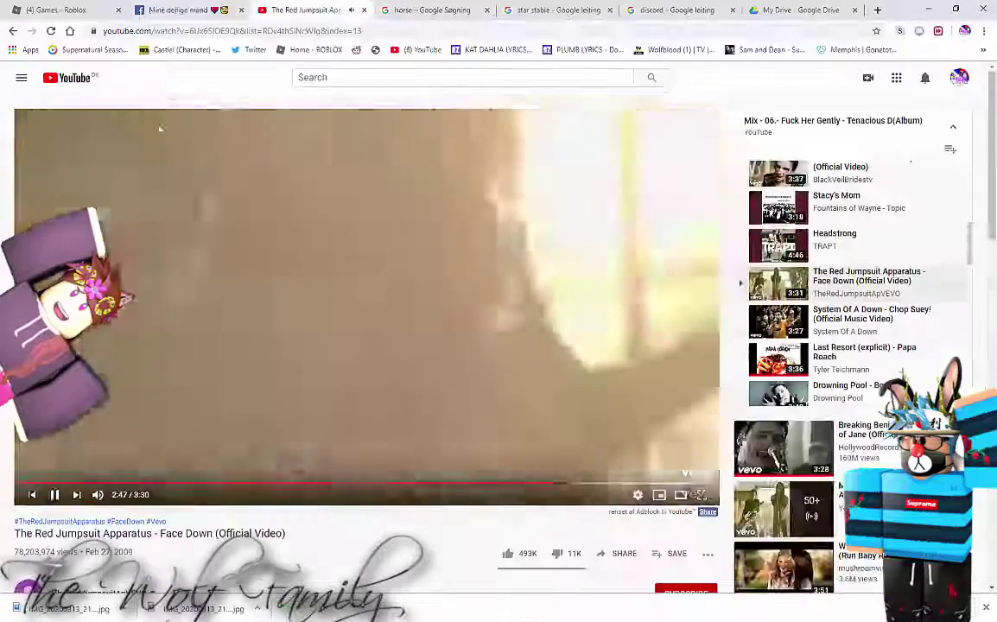
click(221, 12)
click(302, 9)
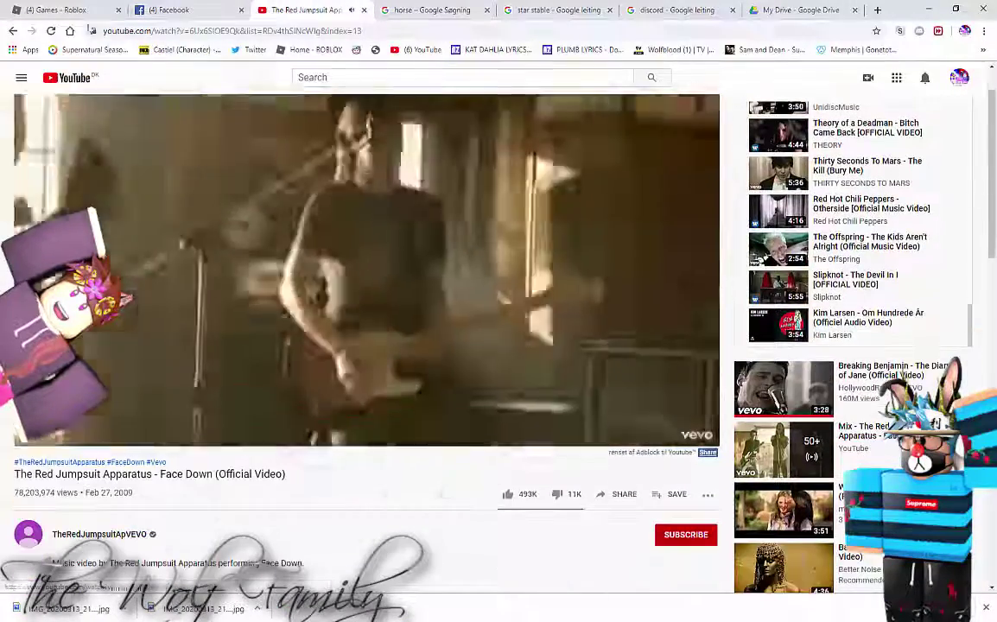
click(68, 77)
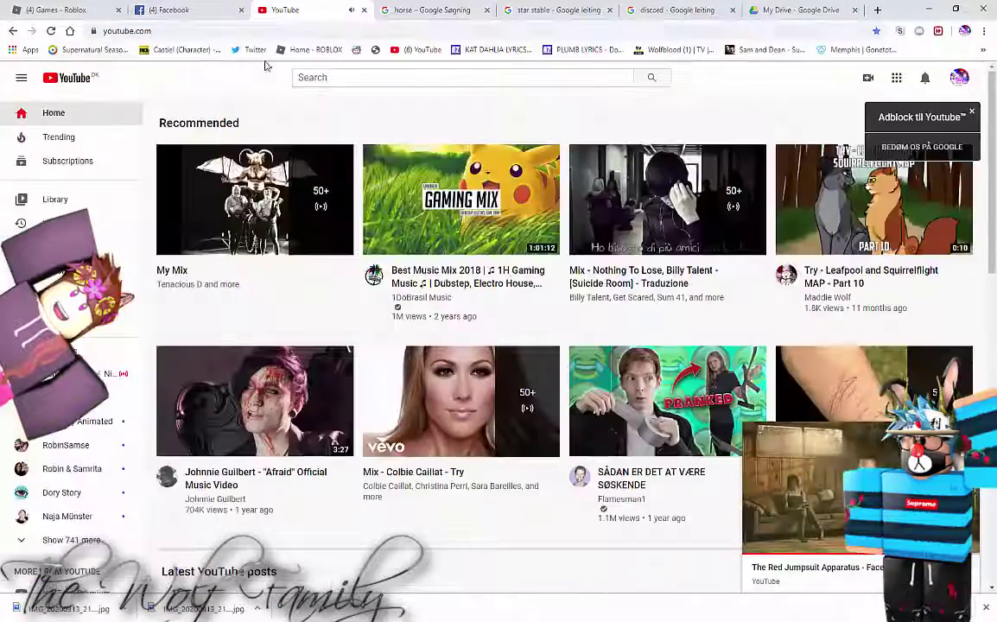
click(363, 77)
text(wolf)
click(341, 113)
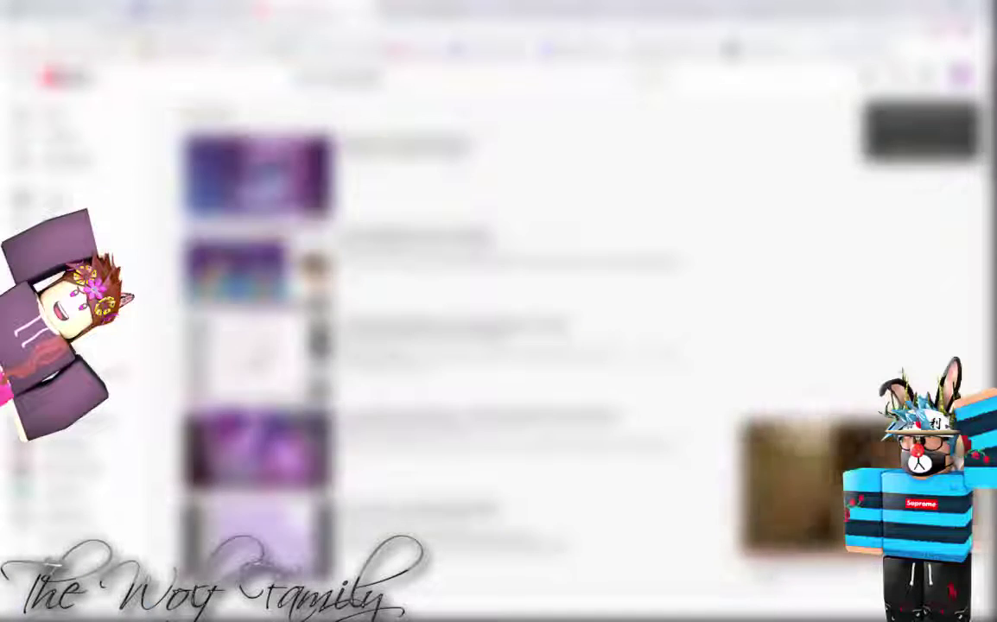
click(432, 10)
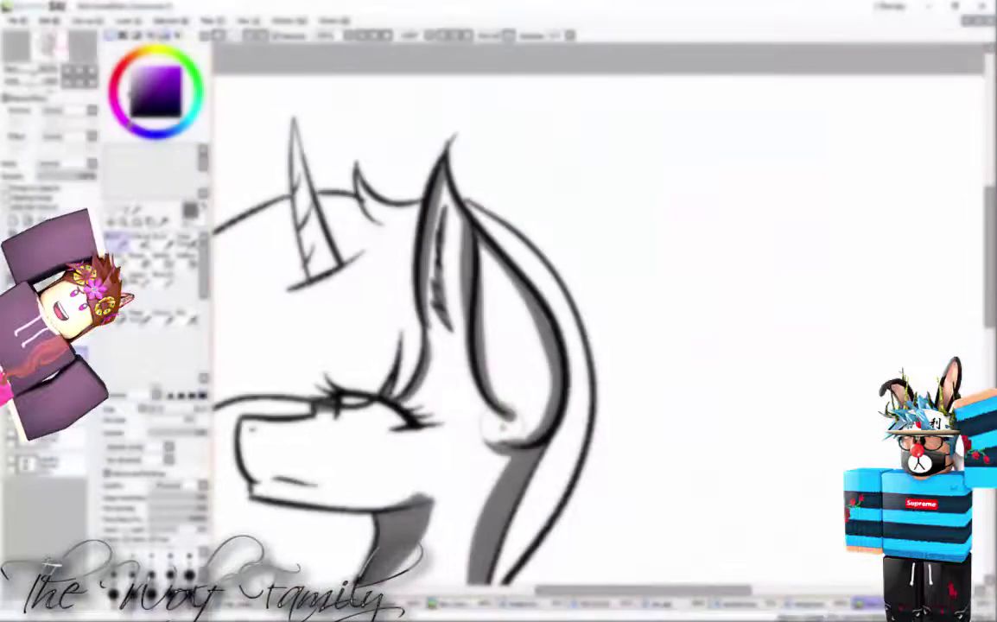
Paint grey shading along the bridge of the muzzle and one side of the horn with the Pencil
mouse_move(243, 429)
mouse_down()
mouse_move(318, 410)
mouse_move(251, 428)
mouse_up()
drag(313, 279, 295, 119)
Try to soften the horn's grey shading with the Blur tool at size 10
click(185, 319)
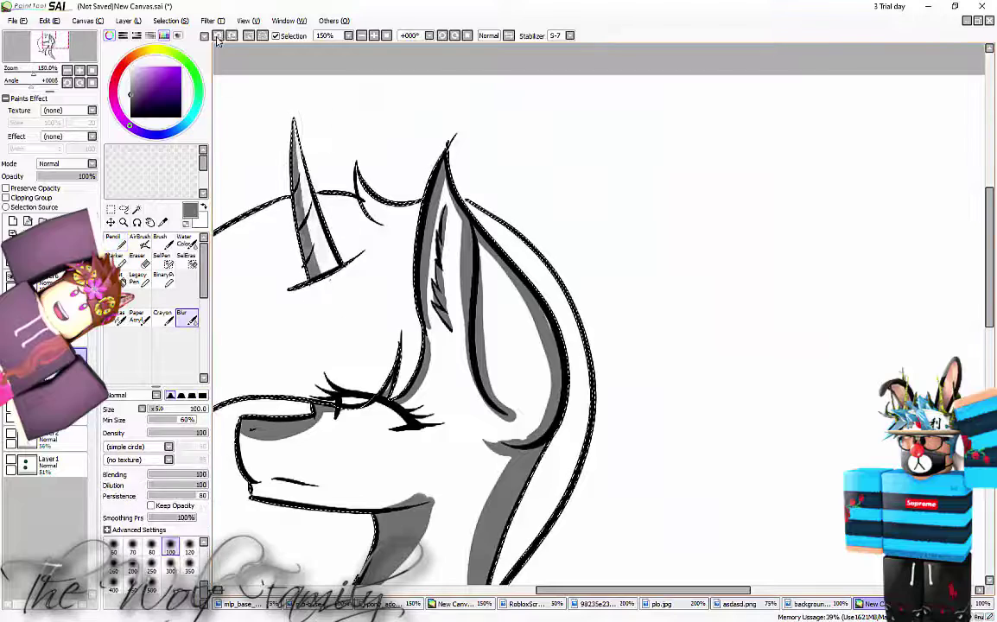
click(154, 409)
drag(154, 409, 151, 410)
drag(300, 173, 323, 272)
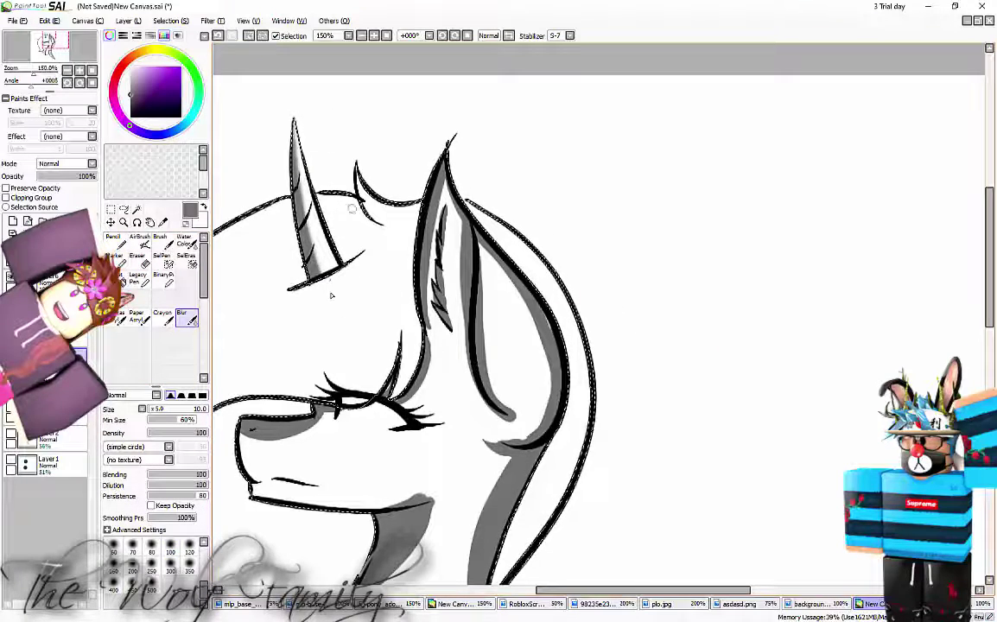
click(220, 38)
Try to lighten the grey shading with a filter adjustment
click(214, 21)
click(237, 45)
mouse_move(229, 99)
mouse_down()
mouse_move(277, 100)
mouse_move(260, 117)
mouse_up()
click(305, 156)
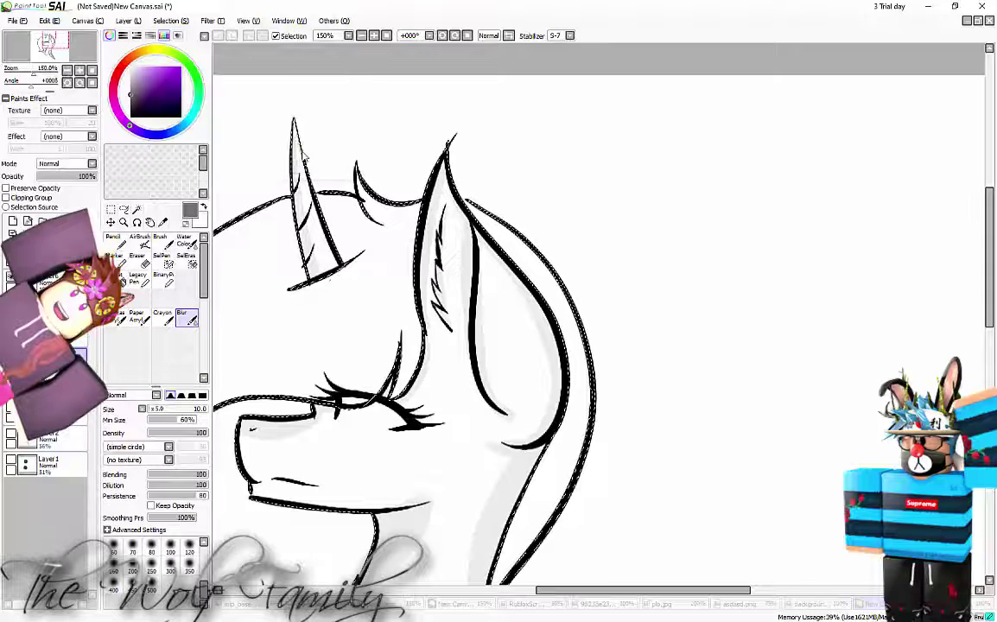
Soften the grey shading on the horn and ear with a hard-edged Blur brush at size 15
click(202, 394)
mouse_move(151, 409)
mouse_down()
mouse_move(165, 409)
mouse_move(150, 409)
mouse_up()
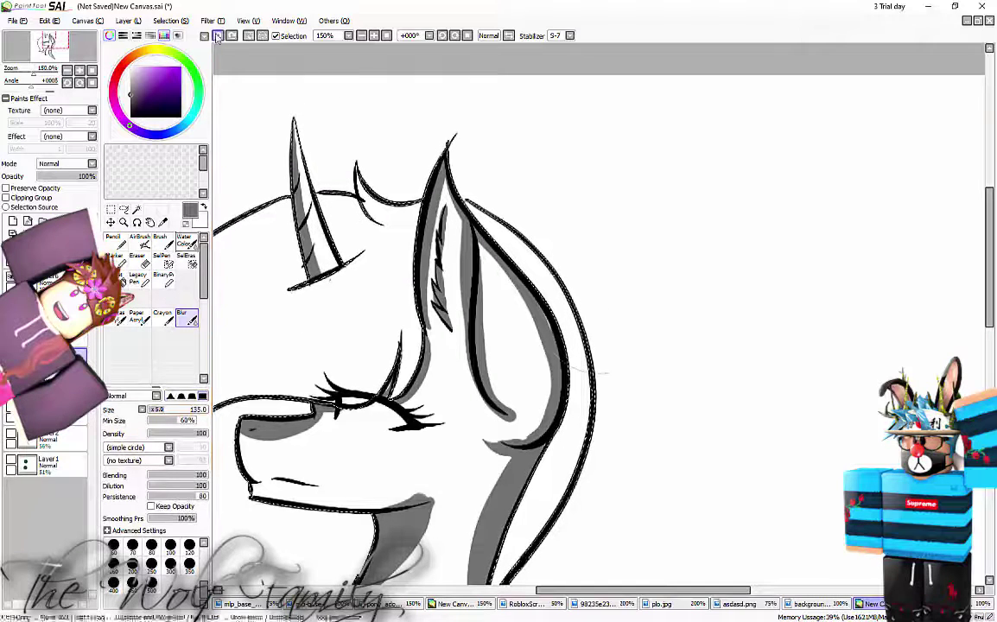
drag(299, 173, 325, 280)
drag(302, 177, 325, 272)
drag(441, 177, 429, 324)
mouse_move(450, 220)
mouse_down()
mouse_move(466, 331)
mouse_move(486, 406)
mouse_move(501, 394)
mouse_move(478, 291)
mouse_move(491, 337)
mouse_up()
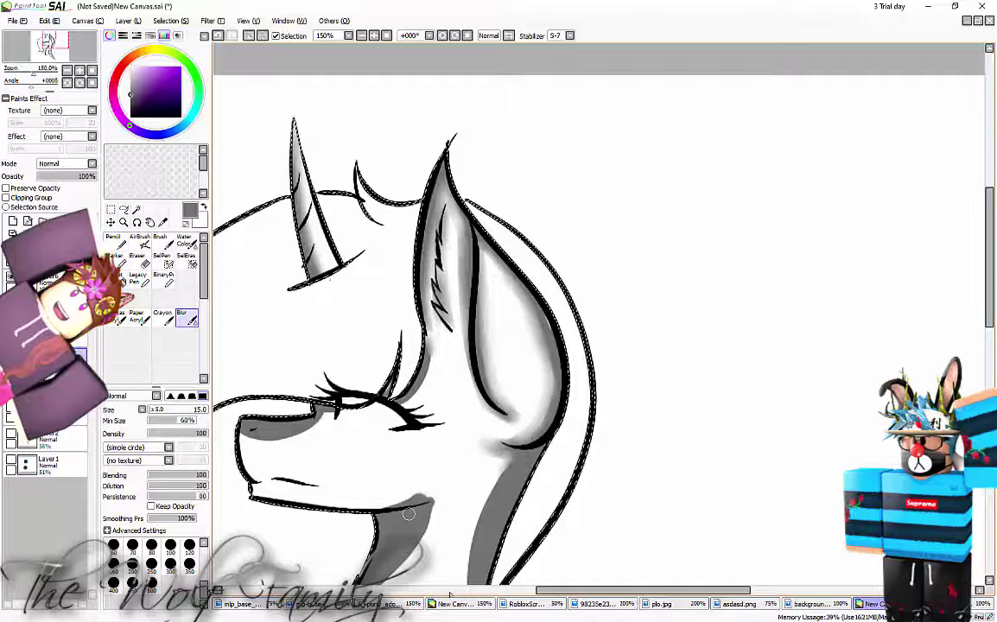
Blur the edges of the grey shading on the muzzle, under the jaw, on the neck and around the wing
key(ctrl+minus)
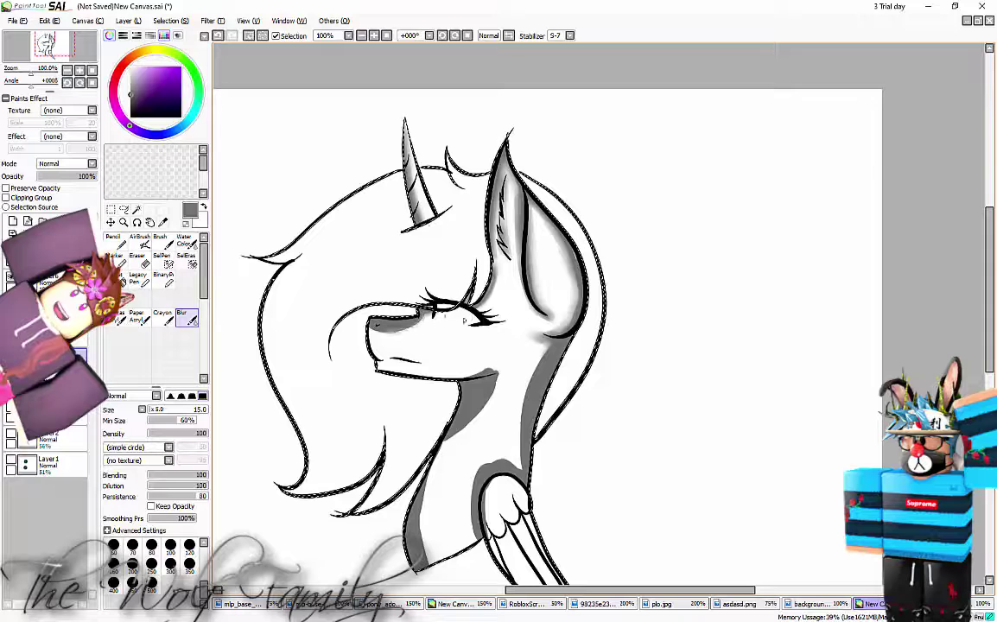
mouse_move(463, 320)
mouse_down()
mouse_move(464, 373)
mouse_move(500, 370)
mouse_move(457, 429)
mouse_up()
mouse_move(524, 409)
mouse_down()
mouse_move(556, 345)
mouse_move(519, 468)
mouse_up()
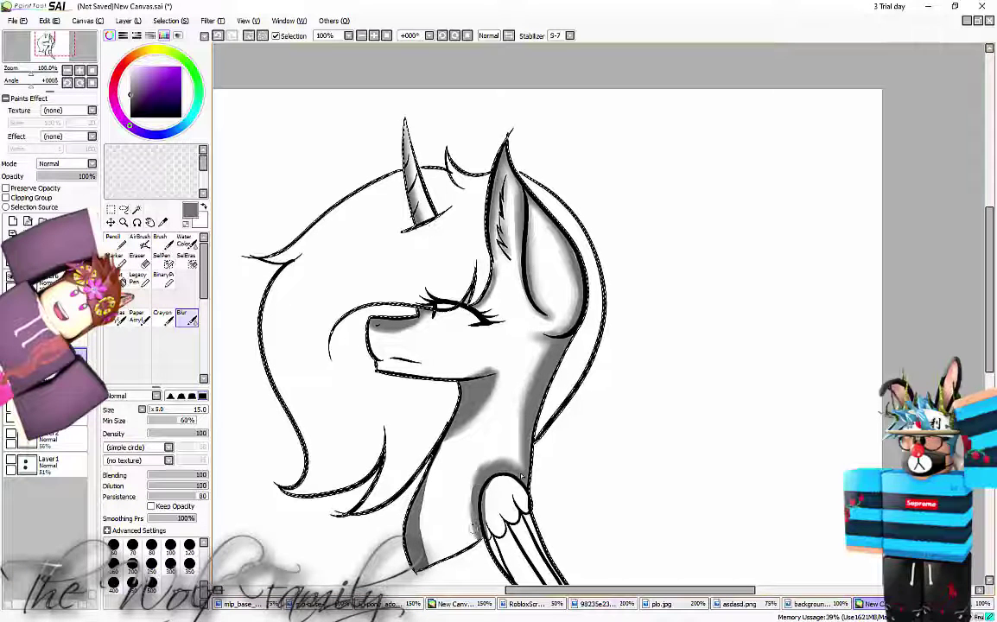
Set the shading layer's mode to Multiply and its opacity to 8%
click(78, 164)
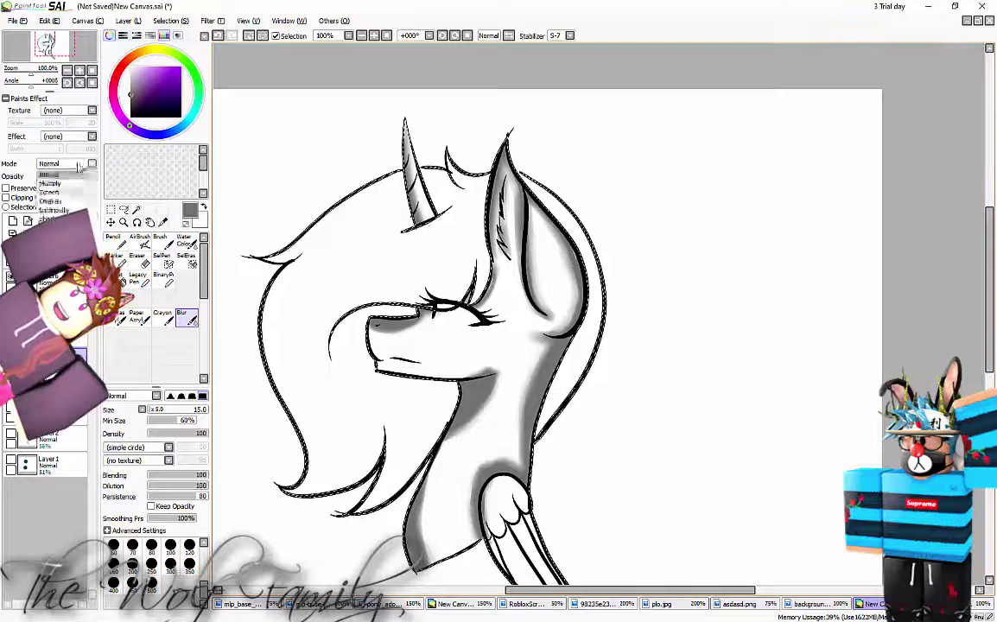
click(72, 183)
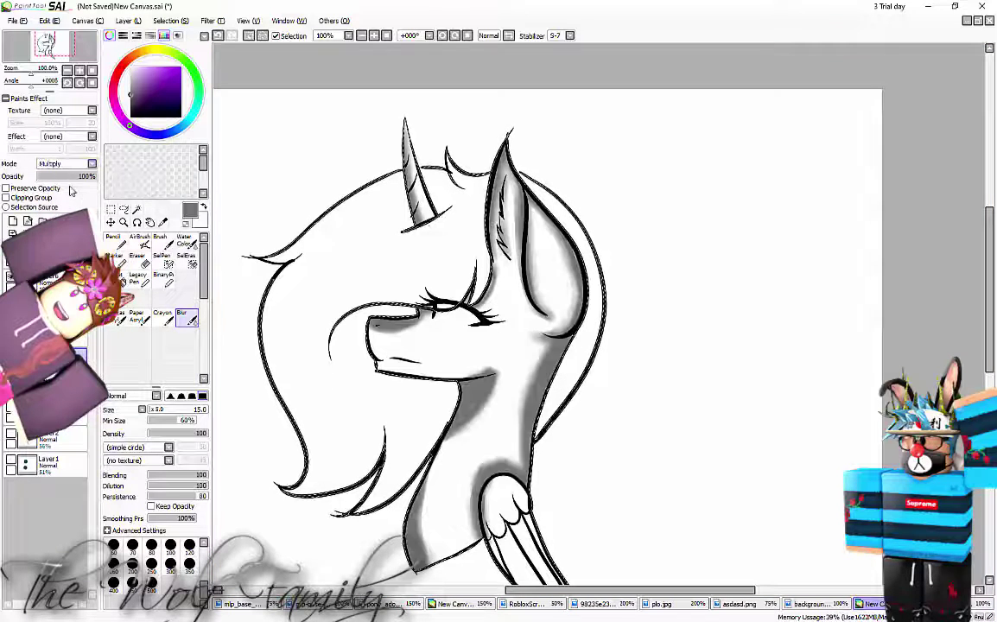
drag(72, 177, 40, 187)
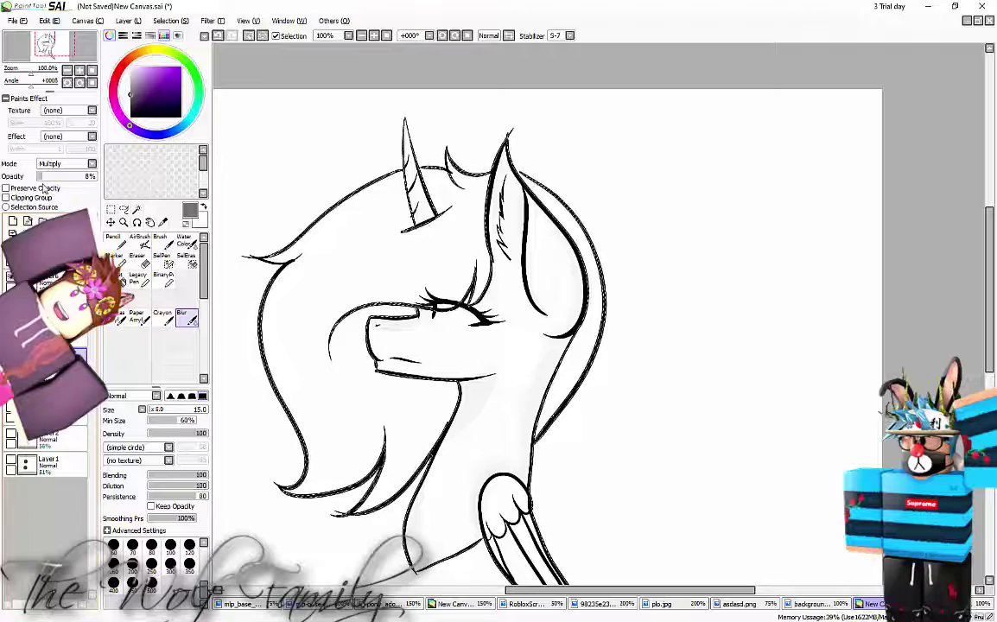
Add a new layer and clear the body selection
click(13, 221)
scroll(424, 297, up, 5)
click(250, 36)
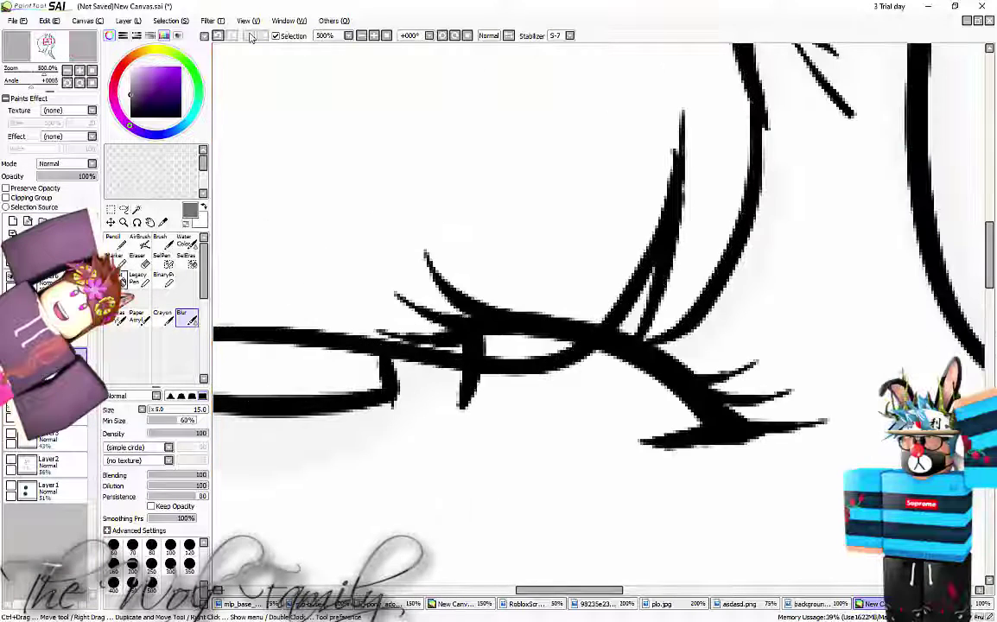
Close the eye's open lower edge with the selection pen and magic-wand the eyeball and the small area above the lid line
click(163, 260)
mouse_move(472, 403)
mouse_down()
mouse_move(638, 440)
mouse_move(474, 405)
mouse_move(641, 438)
mouse_up()
click(137, 210)
click(557, 398)
key(ctrl+z)
click(79, 338)
click(545, 382)
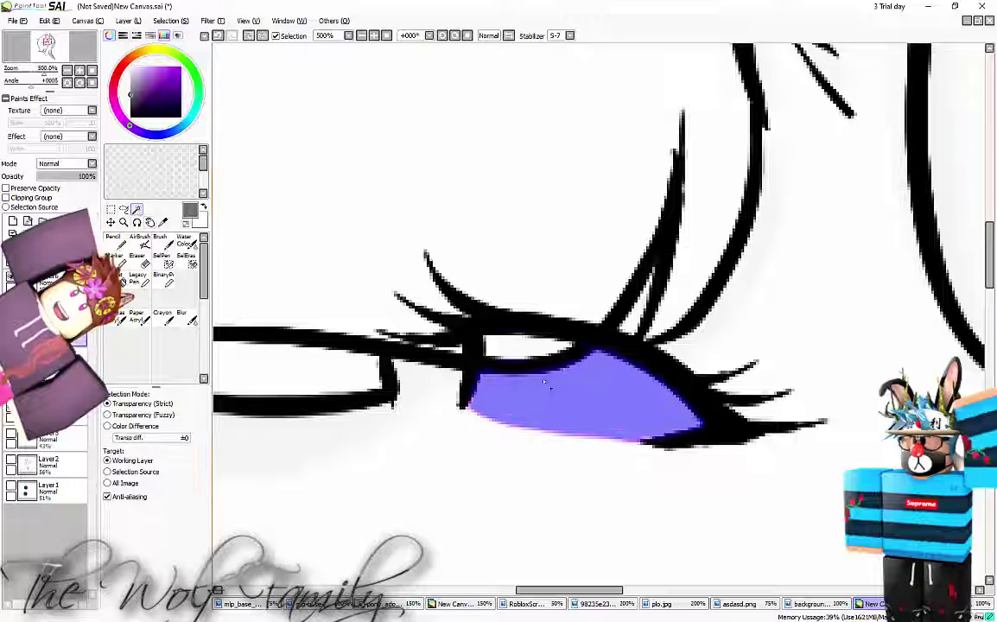
click(518, 344)
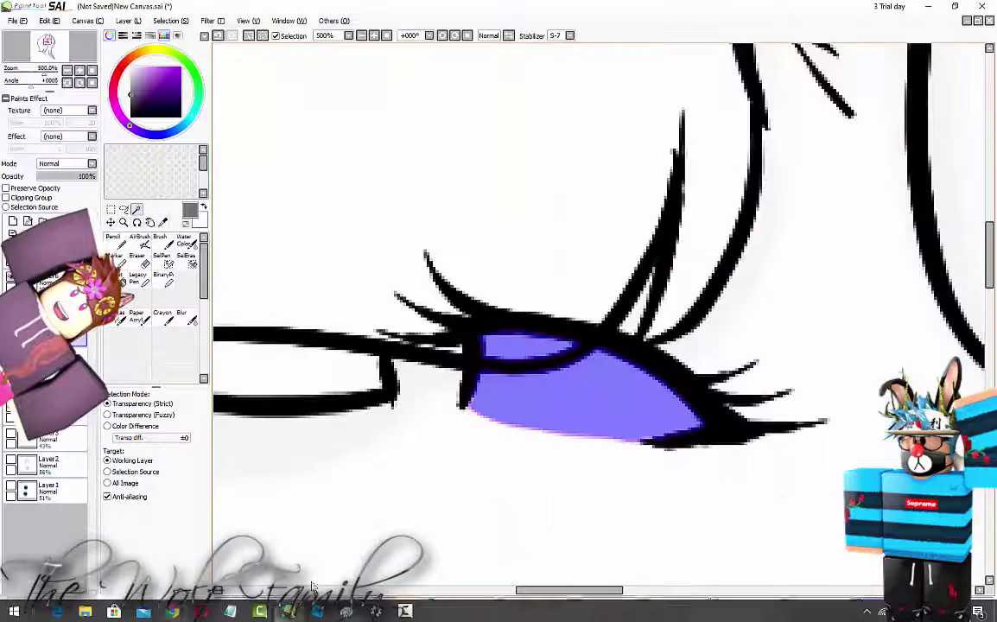
click(164, 260)
On a new layer, paint the iris with the Pencil in the light blue sampled from the reference picture's eye
click(13, 223)
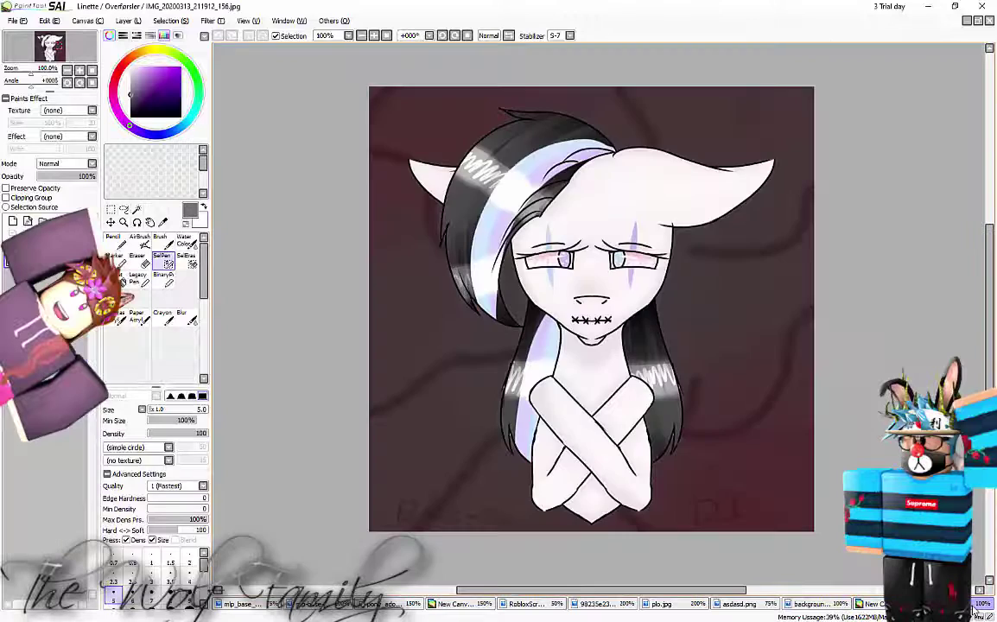
scroll(590, 245, up, 5)
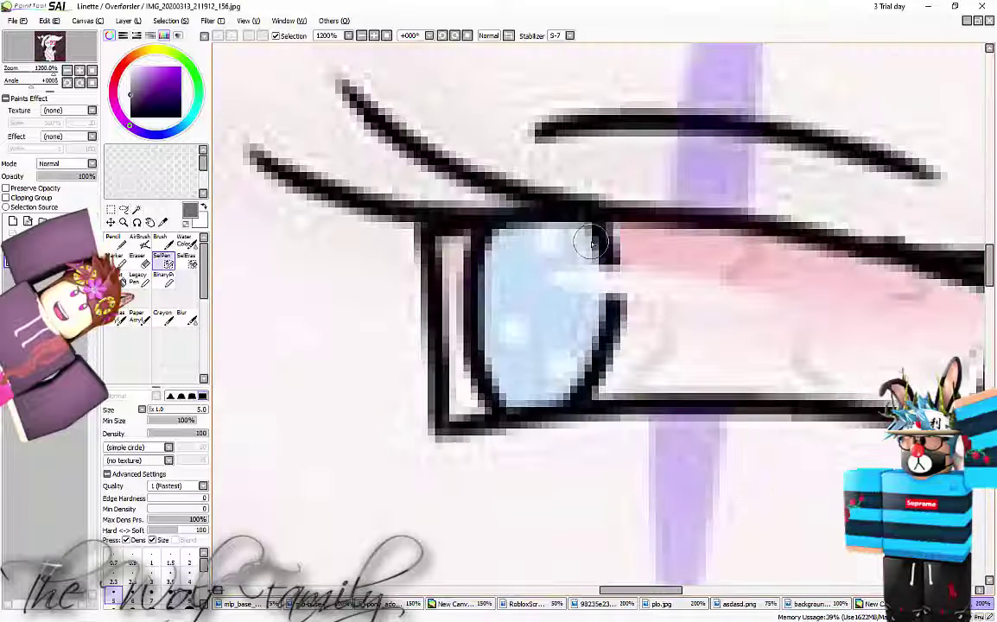
key(n)
alt+click(509, 289)
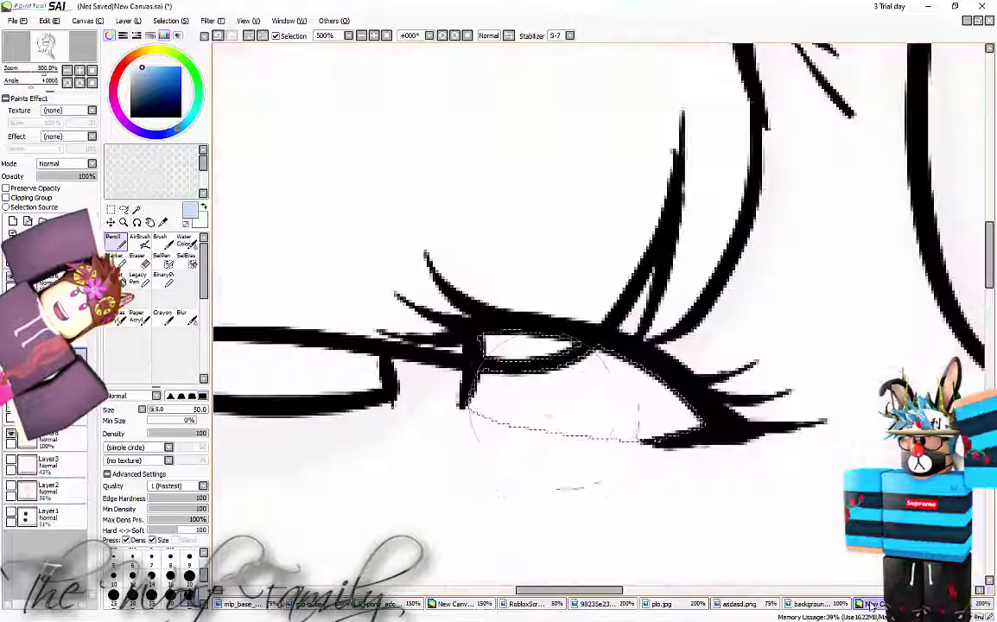
drag(519, 363, 608, 406)
key(ctrl+z)
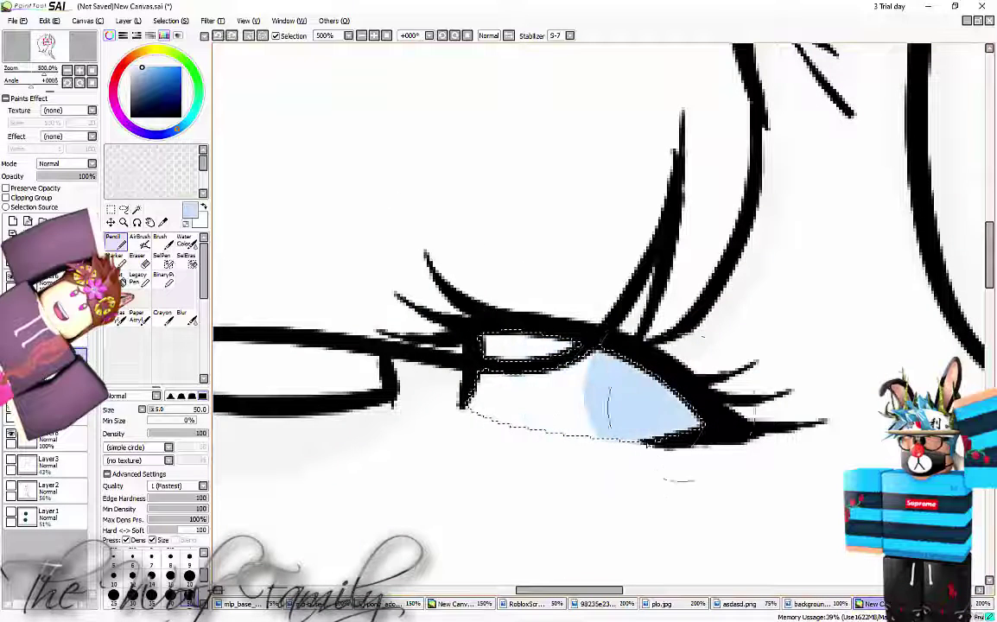
drag(680, 409, 643, 406)
Add a layer and paint a darker blue pupil over the rear part of the iris
click(13, 221)
click(152, 67)
drag(722, 406, 679, 425)
Add a layer and place near-white highlights on the iris: one large dot, two small dots and a short streak
click(13, 221)
click(133, 67)
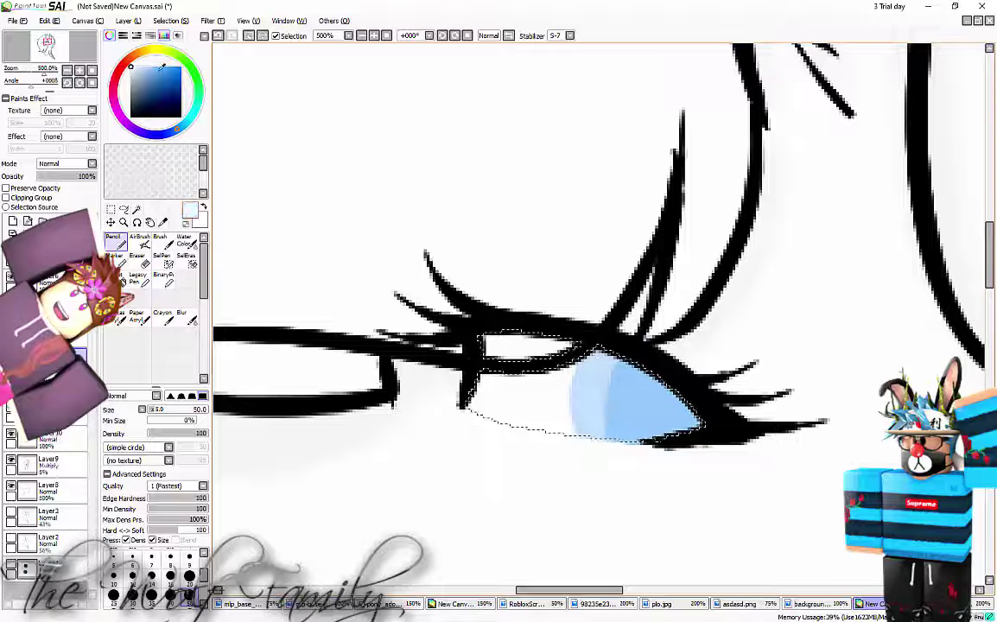
click(615, 381)
drag(553, 393, 596, 389)
click(636, 417)
click(661, 411)
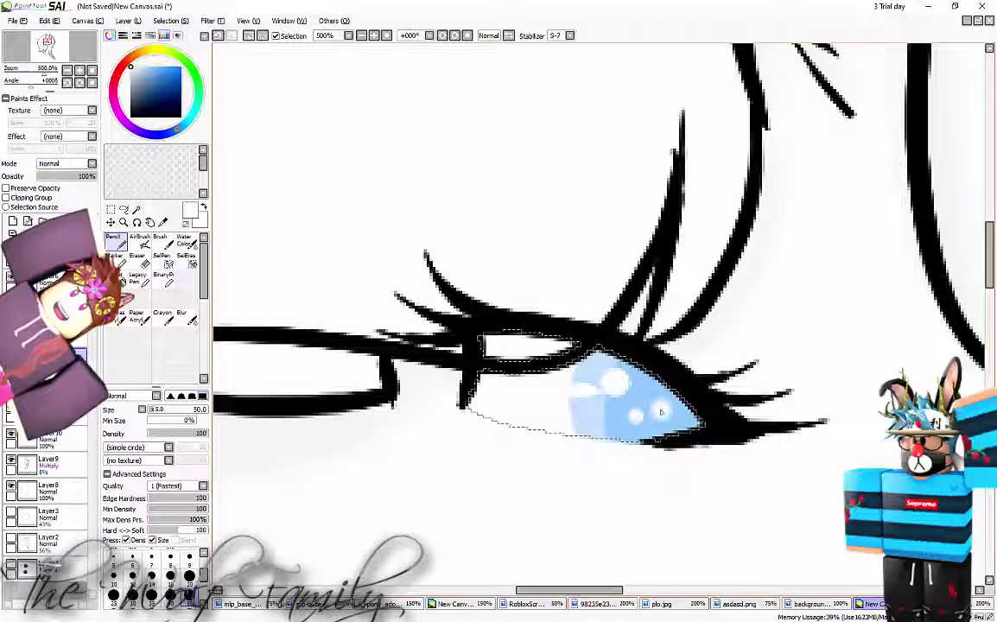
Paint a grey shadow under the upper eyelid on a new layer, blur it and set the layer's opacity to 32%
click(13, 221)
click(131, 80)
drag(480, 347, 518, 345)
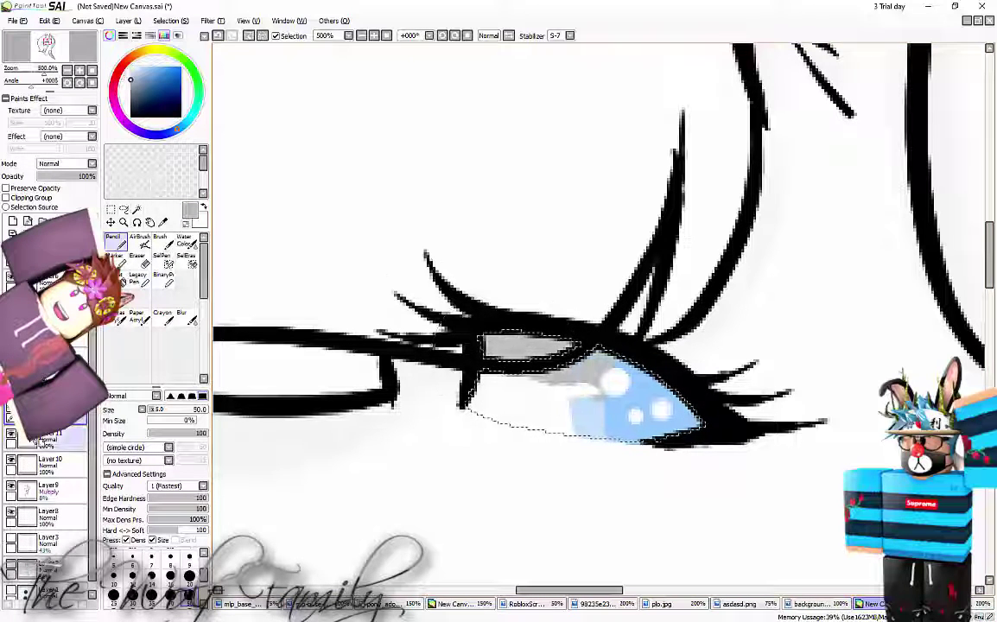
click(186, 316)
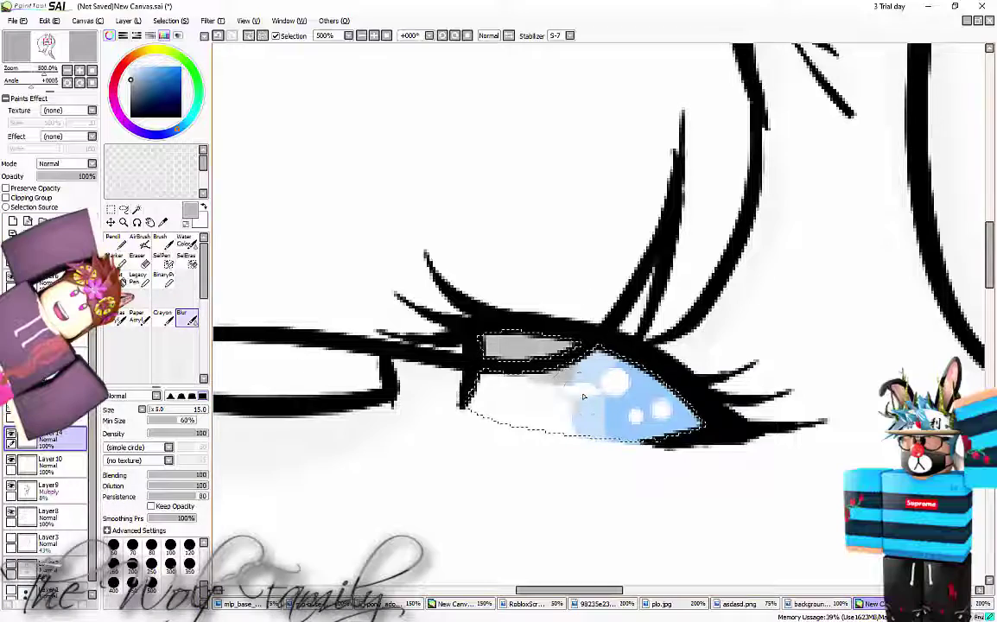
drag(80, 175, 56, 177)
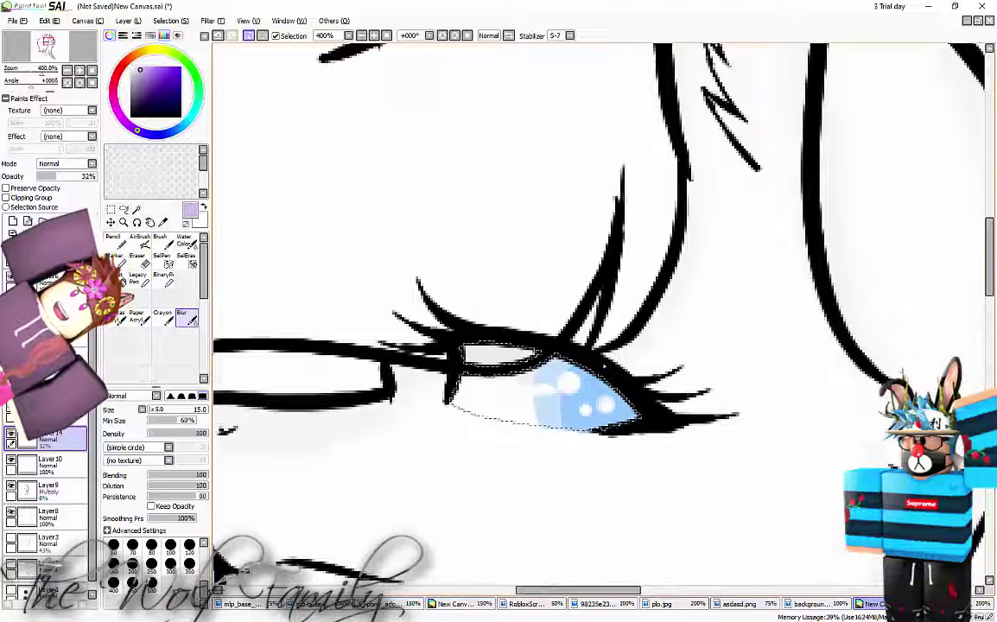
click(217, 36)
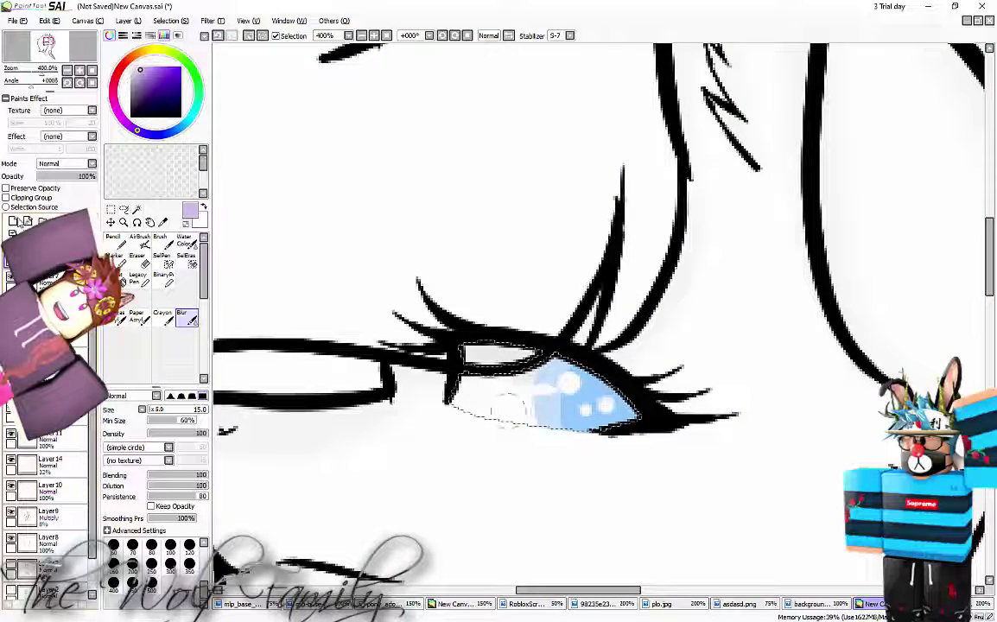
click(123, 245)
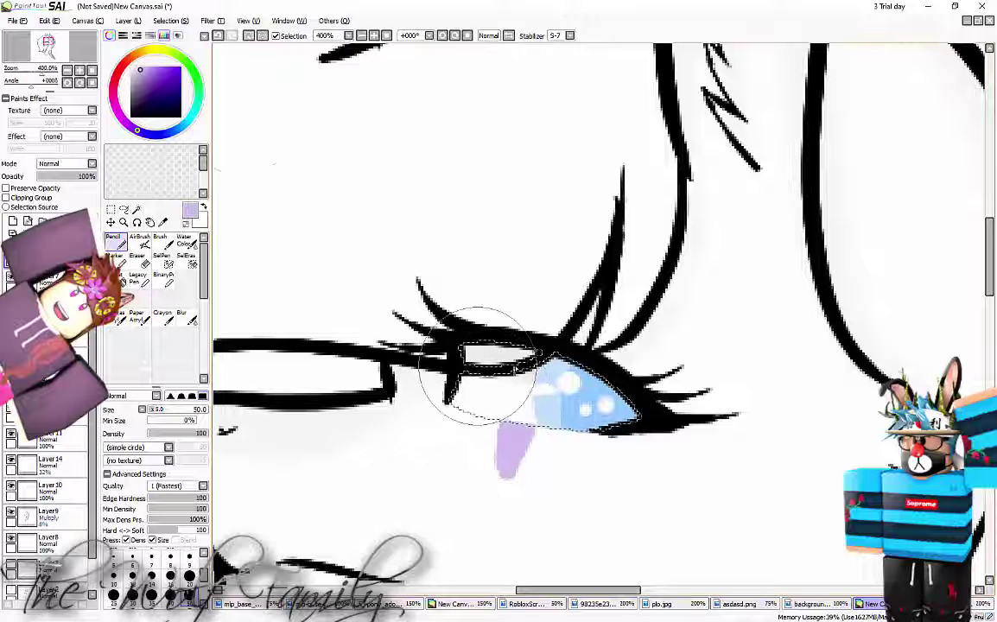
click(217, 35)
mouse_move(498, 508)
mouse_down()
mouse_move(587, 462)
mouse_move(570, 524)
mouse_up()
drag(648, 426, 662, 481)
drag(643, 321, 736, 421)
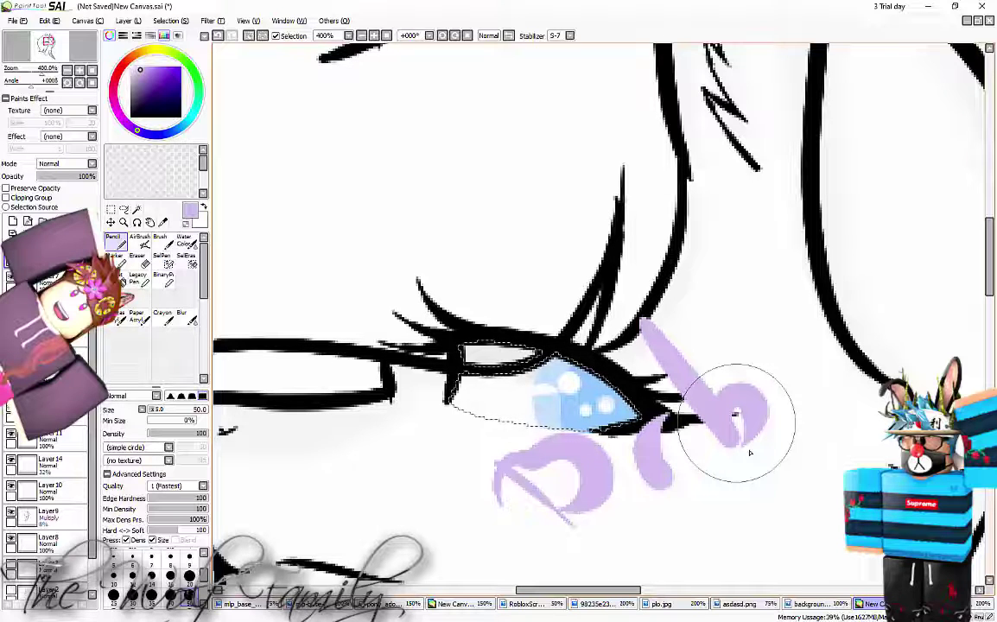
key(ctrl+z)
key(ctrl+z)
key(ctrl+z)
key(ctrl+z)
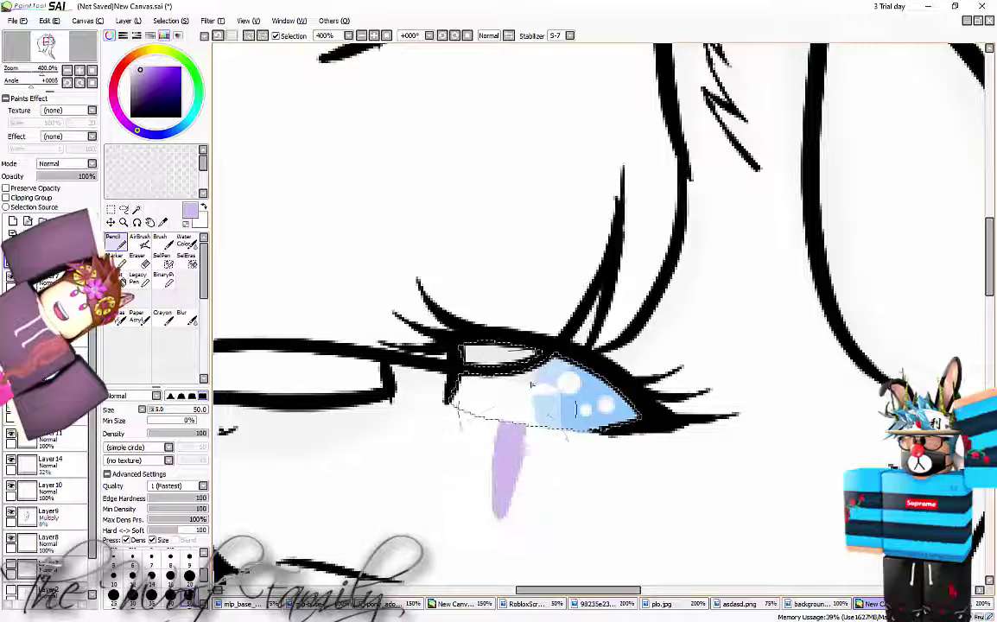
Draw a lavender pointed marking running down from the eye's lower edge with the Pencil
drag(501, 423, 506, 487)
drag(532, 356, 554, 295)
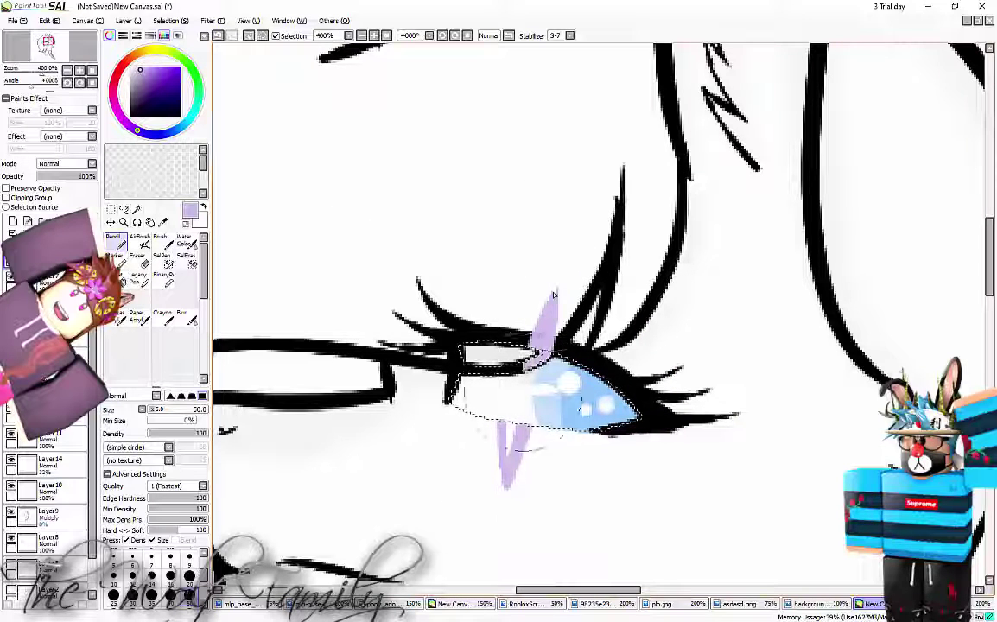
drag(523, 423, 508, 480)
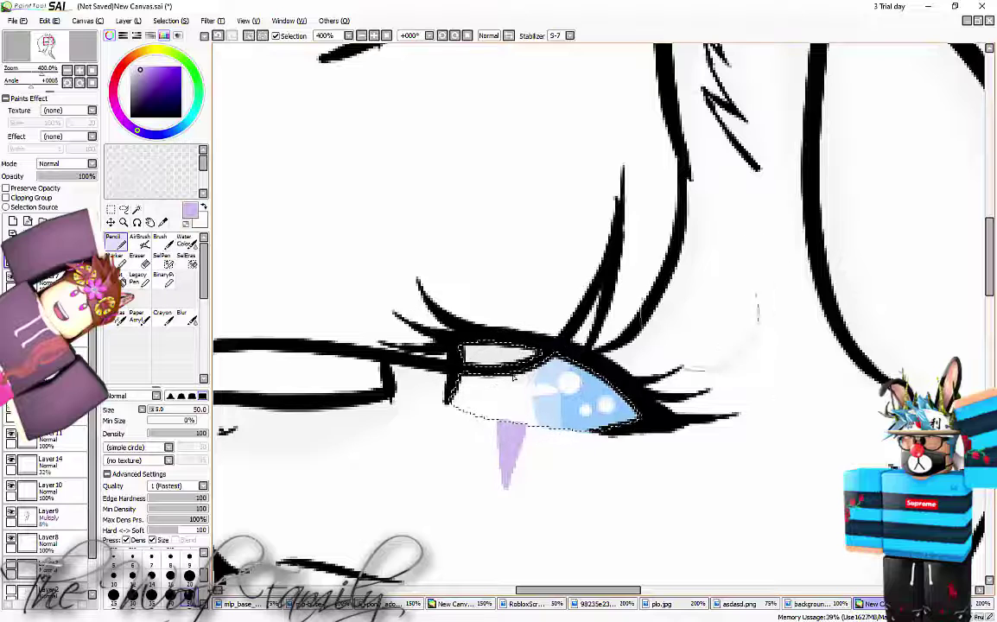
mouse_move(705, 326)
mouse_down()
mouse_move(772, 289)
mouse_move(847, 250)
mouse_move(839, 181)
mouse_up()
key(ctrl+z)
mouse_move(820, 264)
mouse_down()
mouse_move(835, 255)
mouse_move(819, 206)
mouse_up()
drag(804, 152, 867, 242)
click(411, 614)
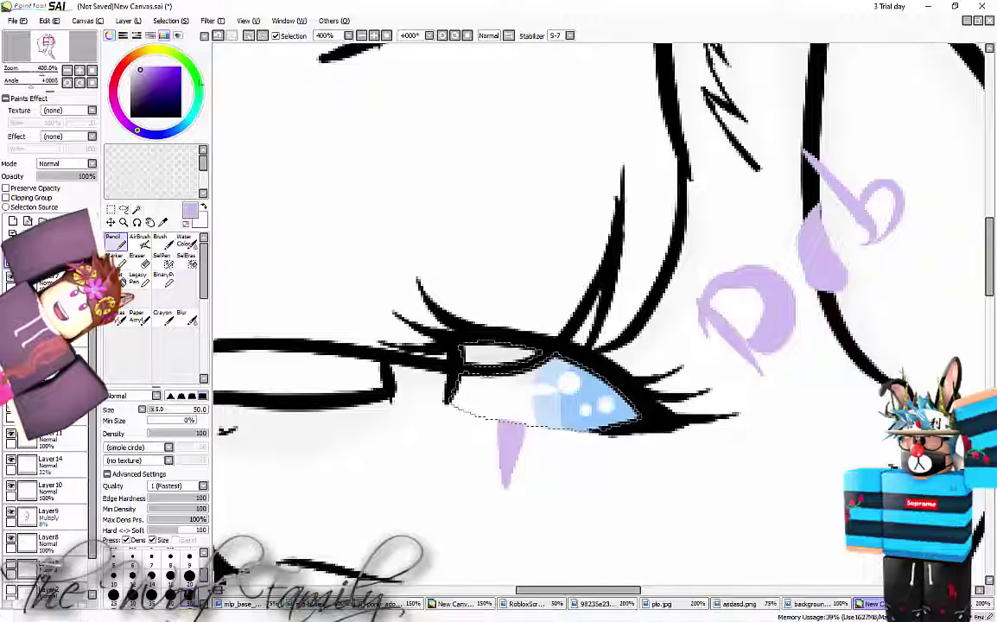
key(ctrl+z)
key(ctrl+z)
key(ctrl+z)
key(ctrl+z)
key(ctrl+z)
Widen and lengthen the lavender pointed marking below the eye
mouse_move(498, 426)
mouse_down()
mouse_move(501, 525)
mouse_move(501, 486)
mouse_up()
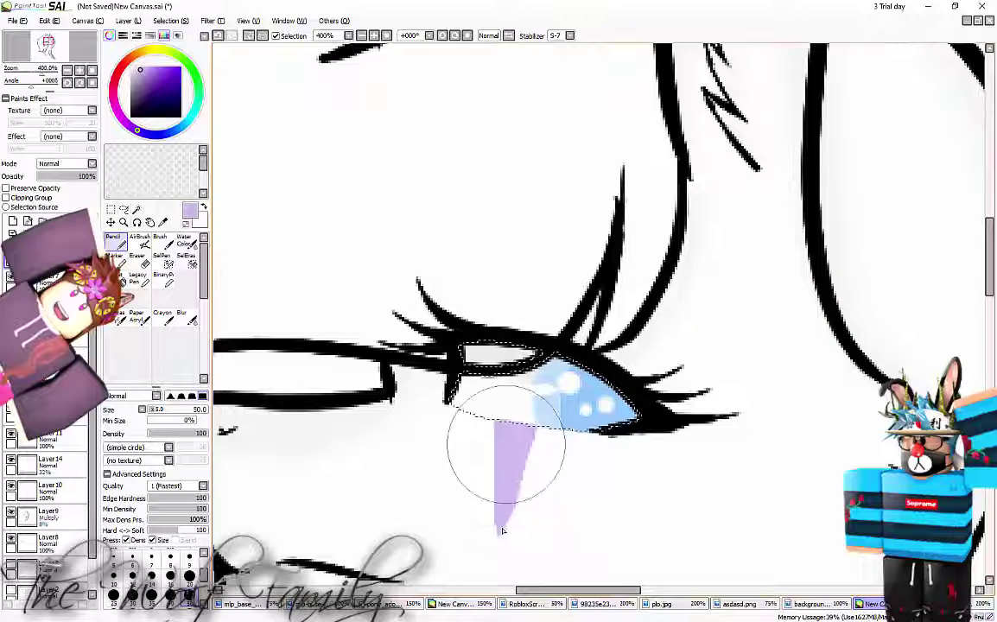
scroll(513, 439, down, 7)
scroll(516, 389, up, 4)
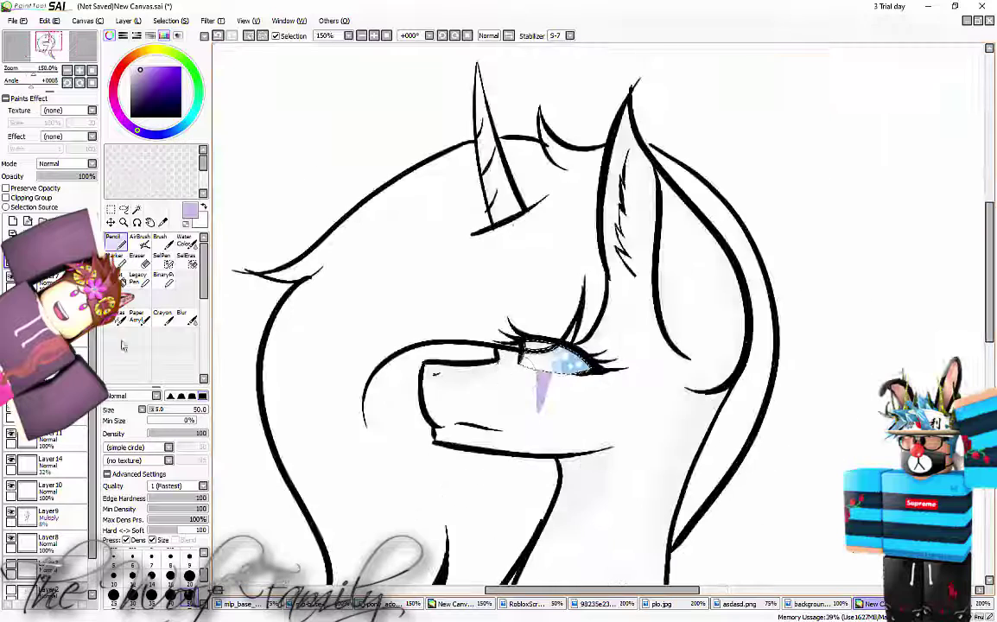
Add a new layer, clear the eye selection and magic-wand the front mane and the strip of mane behind the ear
click(12, 221)
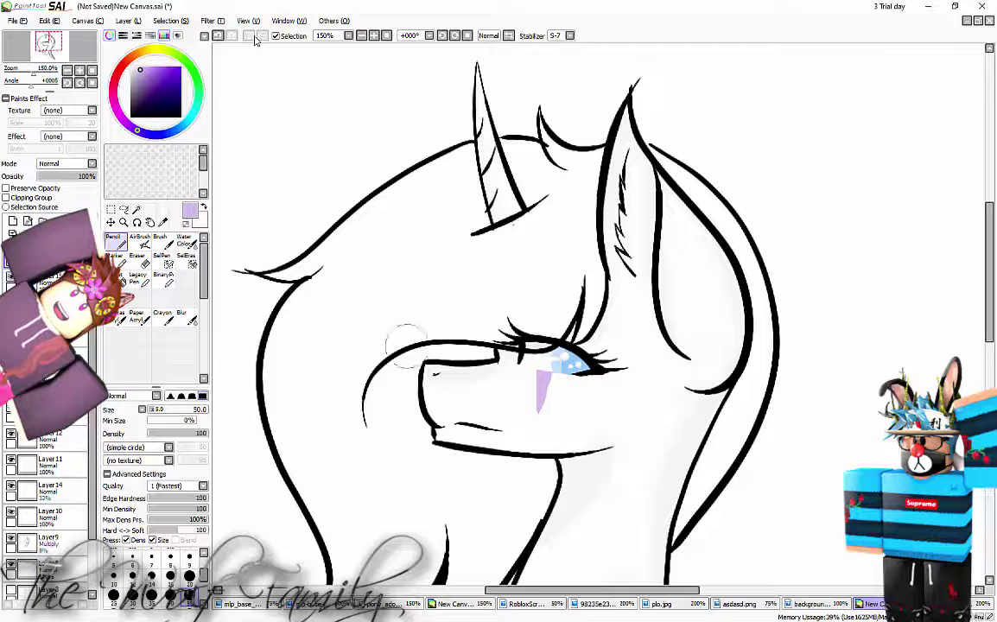
click(136, 209)
click(437, 245)
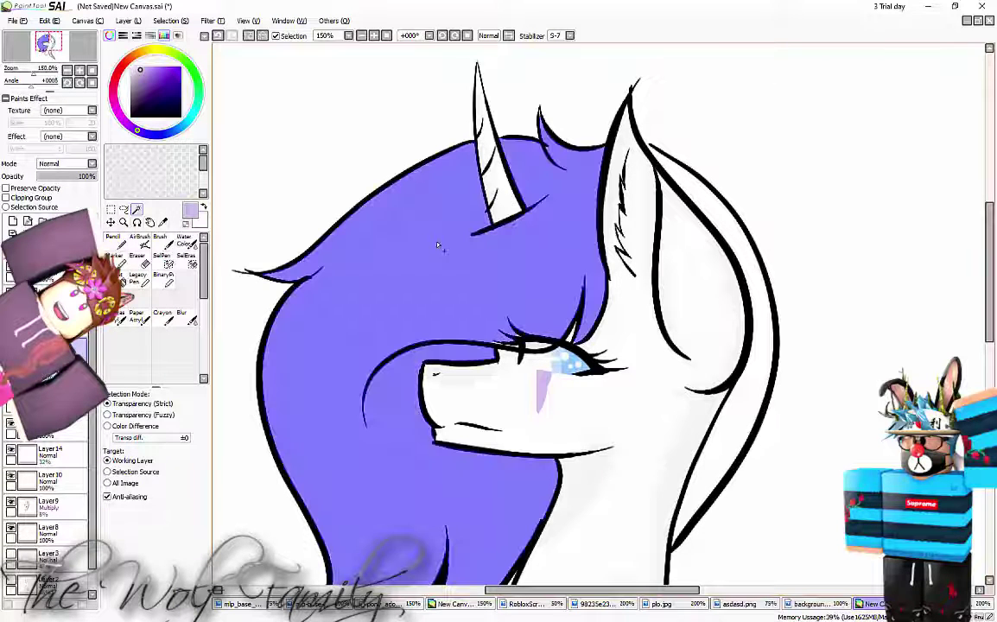
click(763, 311)
Add the small unselected gaps between the eyelashes and around the eye to the mane selection
scroll(511, 344, up, 6)
click(440, 308)
click(584, 332)
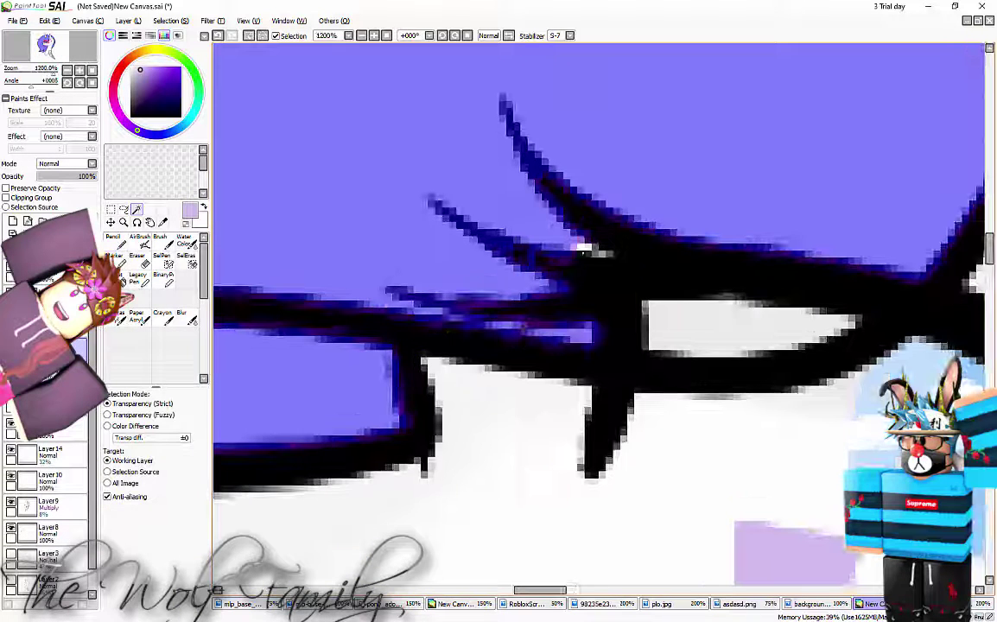
click(583, 251)
click(604, 255)
scroll(603, 256, down, 5)
scroll(676, 250, up, 5)
click(682, 376)
scroll(682, 376, down, 9)
scroll(617, 480, up, 4)
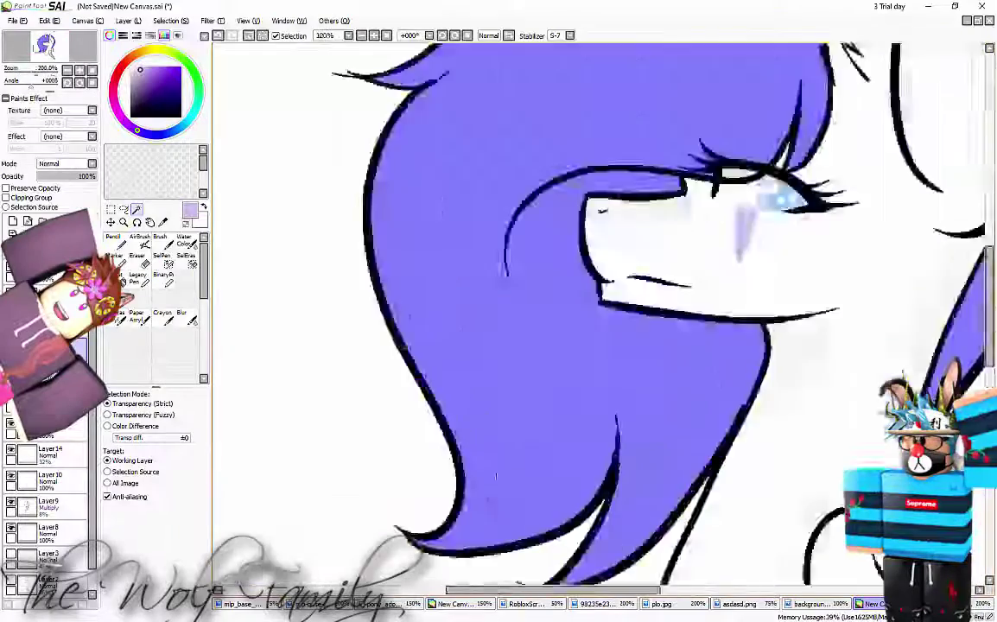
Add the missed slivers along the mane's outline and beside the forelock tuft and ear to the selection
scroll(427, 544, up, 5)
click(369, 371)
scroll(369, 371, down, 5)
scroll(661, 492, up, 5)
click(670, 481)
scroll(682, 458, down, 4)
scroll(661, 432, down, 4)
scroll(782, 287, up, 6)
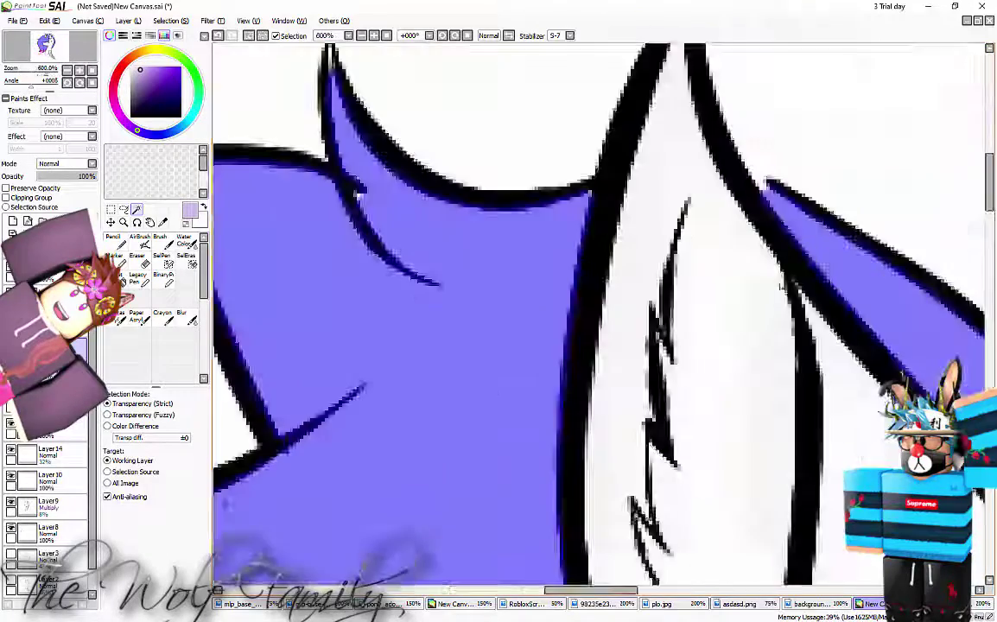
click(592, 196)
click(358, 197)
scroll(335, 130, down, 1)
scroll(330, 65, up, 5)
click(367, 125)
scroll(399, 211, down, 8)
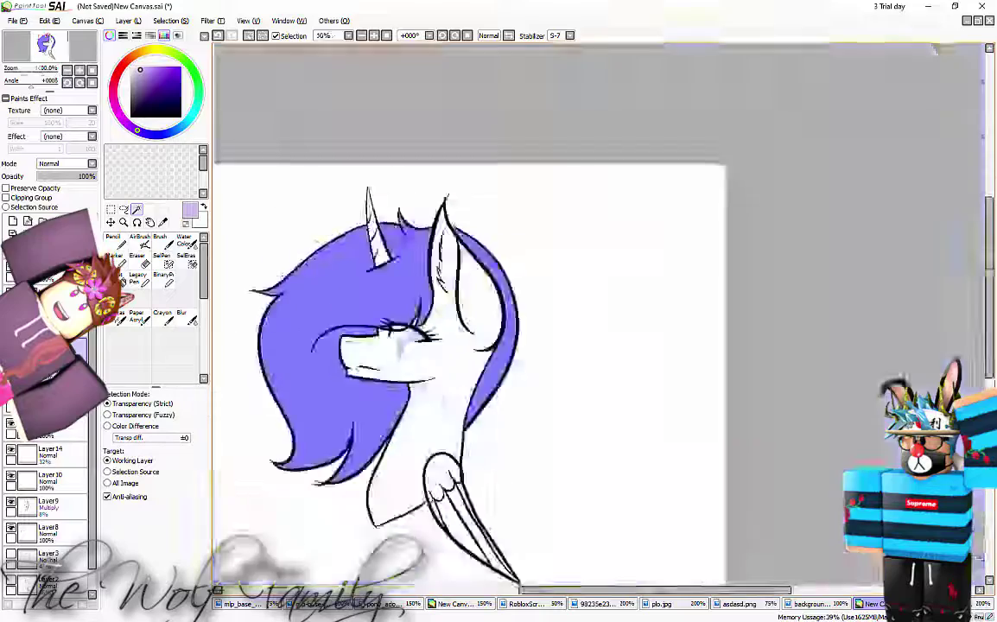
Fill the narrow upper and lower tips of the back mane into the selection with the selection pen
scroll(328, 206, up, 1)
scroll(513, 230, up, 7)
click(166, 264)
drag(377, 191, 337, 168)
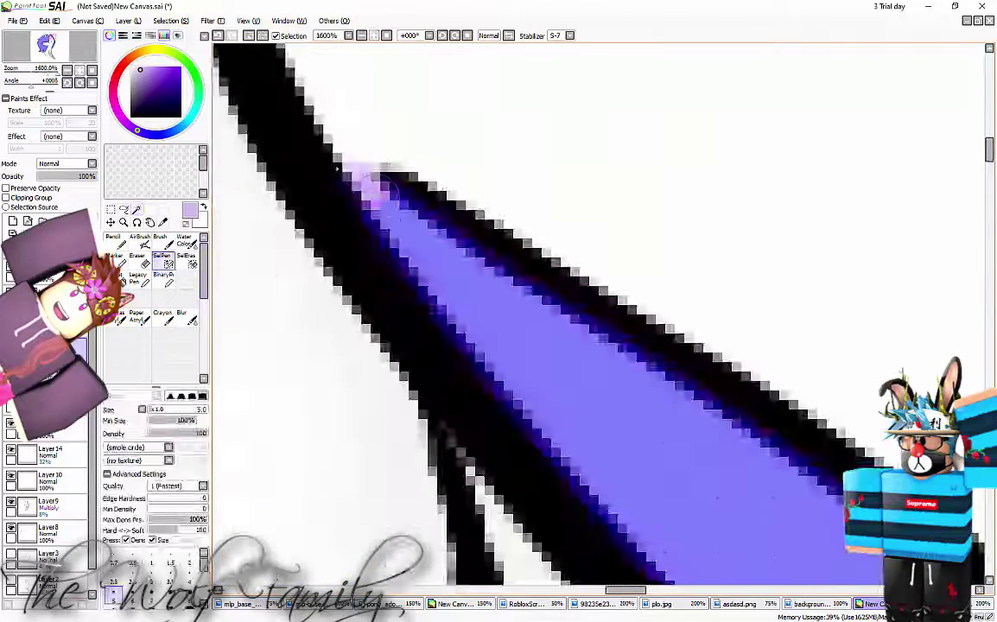
scroll(350, 173, down, 6)
scroll(555, 162, up, 5)
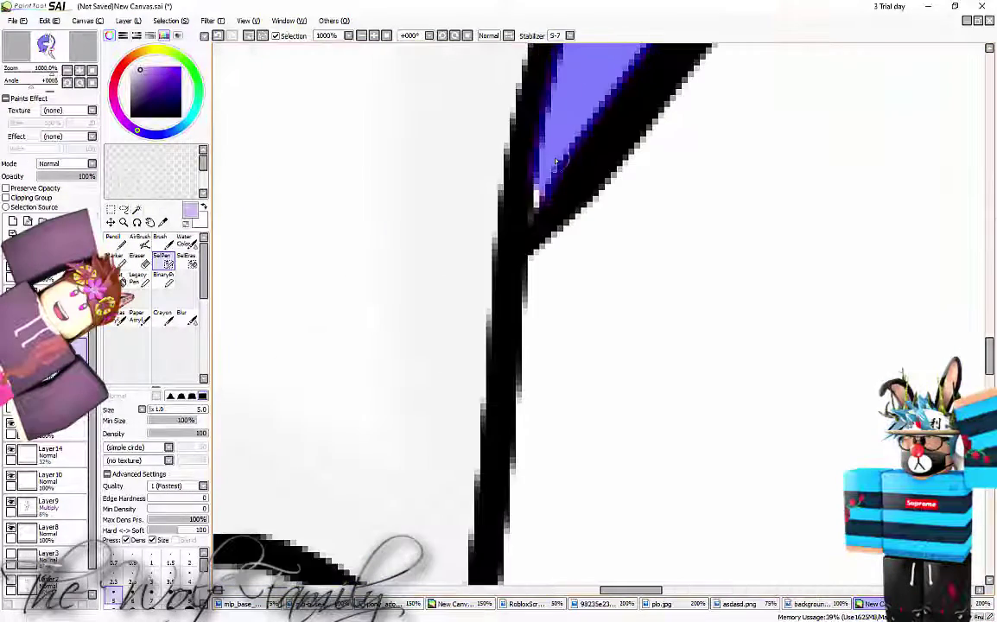
drag(555, 161, 538, 183)
scroll(537, 184, down, 5)
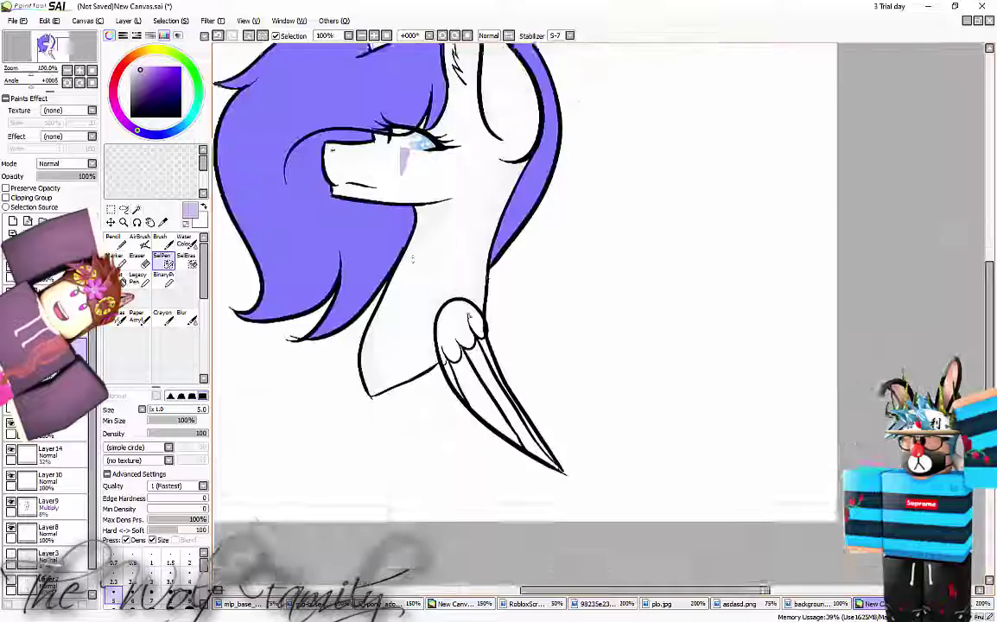
scroll(537, 184, up, 2)
Fill the selected mane solid black on a new layer with the Pencil at size 385 and switch back to lavender
click(13, 221)
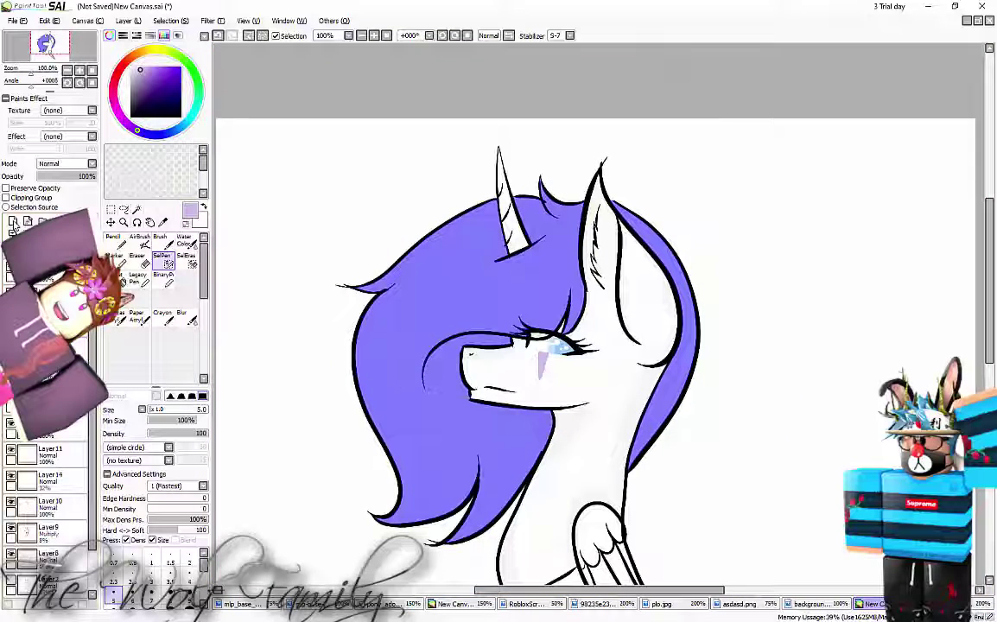
click(203, 206)
click(116, 242)
mouse_move(519, 540)
mouse_down()
mouse_move(484, 466)
mouse_move(389, 281)
mouse_move(415, 336)
mouse_move(519, 419)
mouse_move(523, 240)
mouse_move(578, 270)
mouse_move(591, 431)
mouse_up()
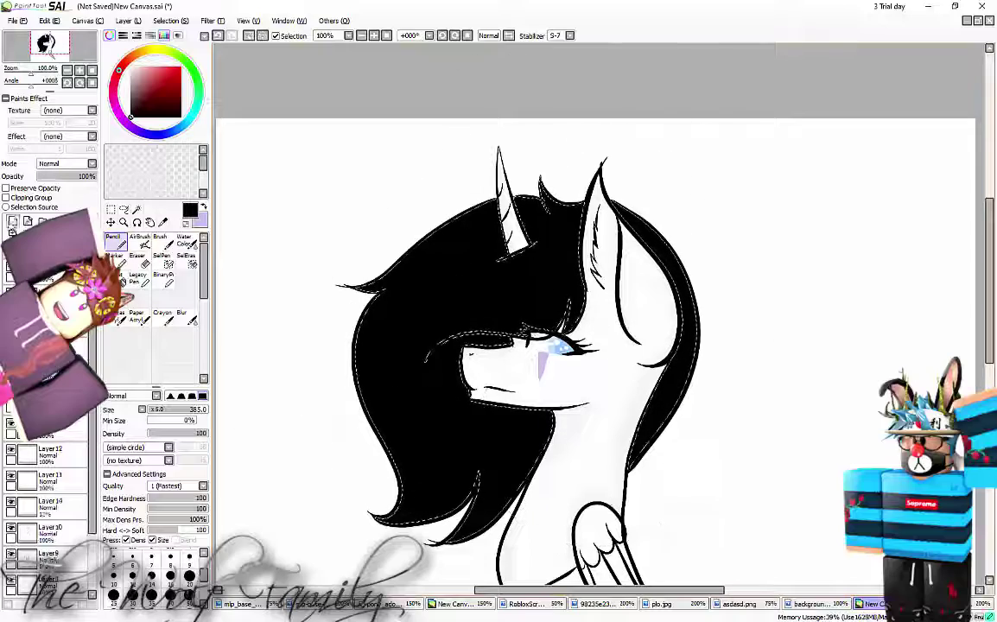
click(204, 207)
Compare the drawing with the reference picture and examine the colouring of its mane and light stripe
click(957, 604)
click(363, 37)
click(362, 36)
click(363, 36)
click(363, 37)
click(363, 36)
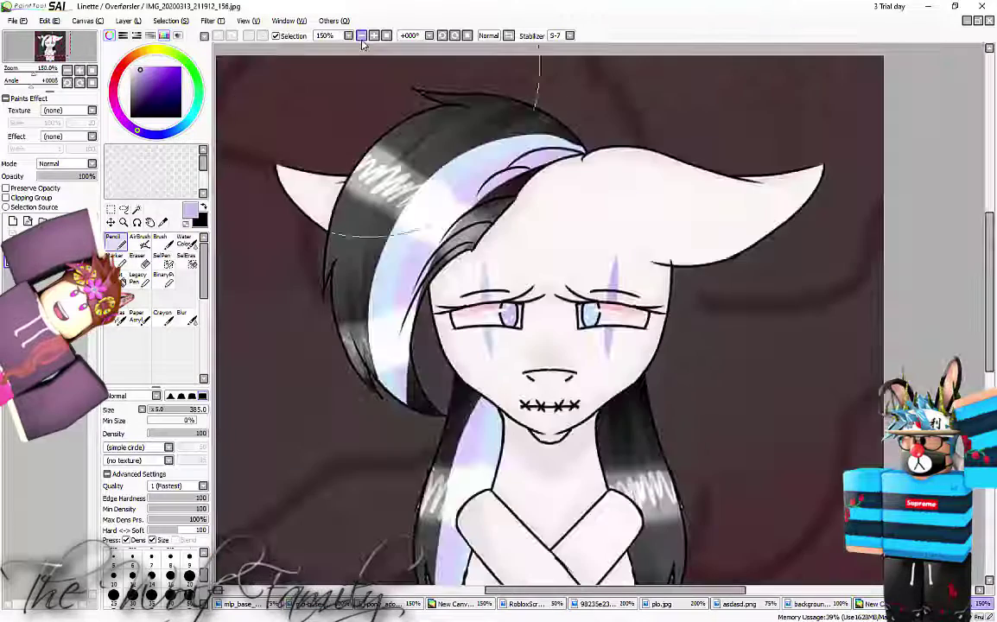
click(873, 604)
click(957, 604)
click(872, 604)
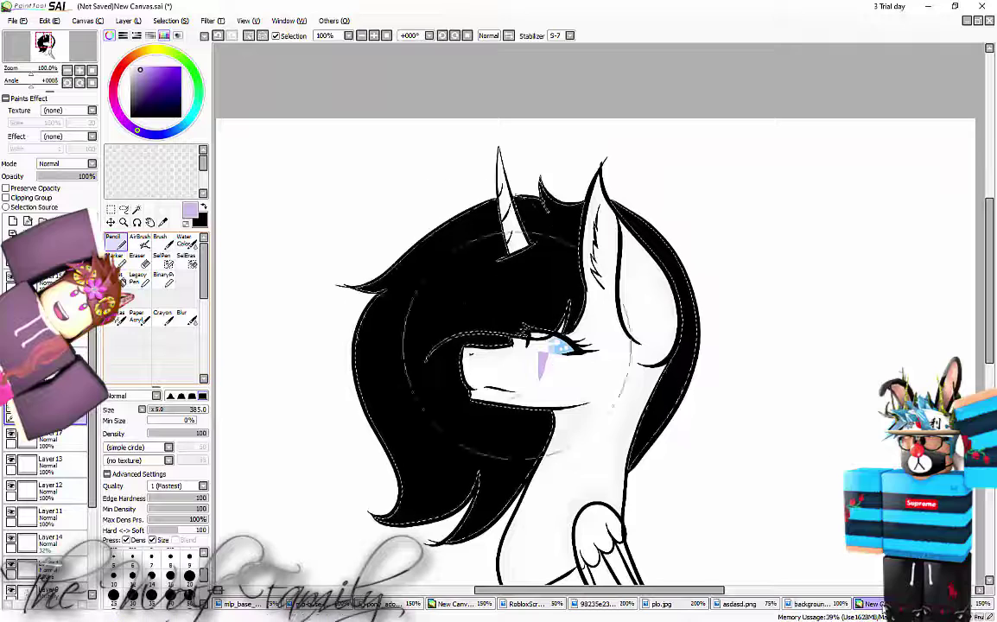
key(ctrl+Tab)
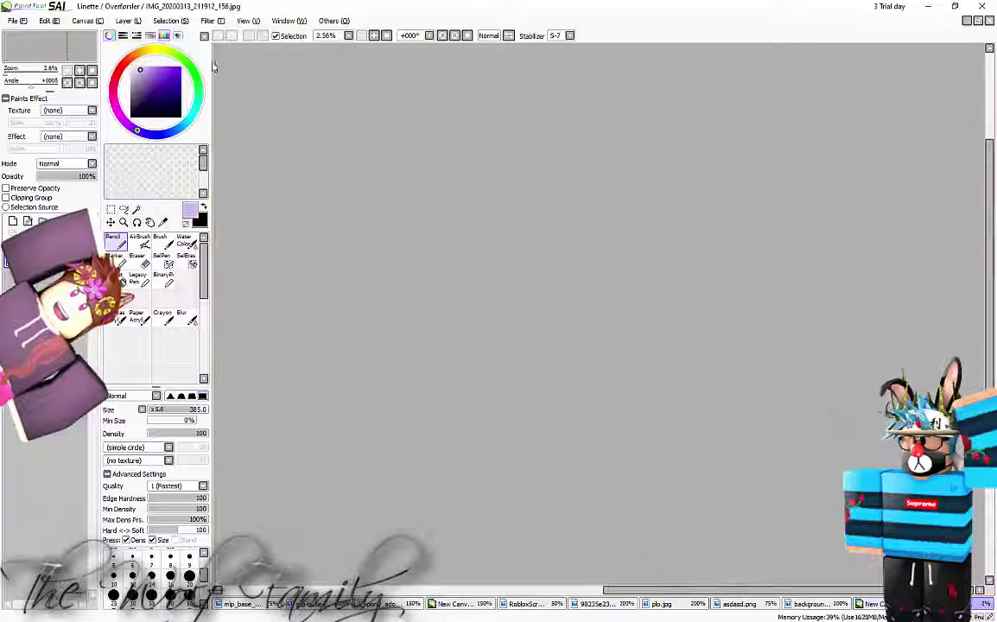
key(ctrl+minus)
key(ctrl+minus)
key(ctrl+minus)
key(ctrl+minus)
key(ctrl+minus)
key(ctrl+minus)
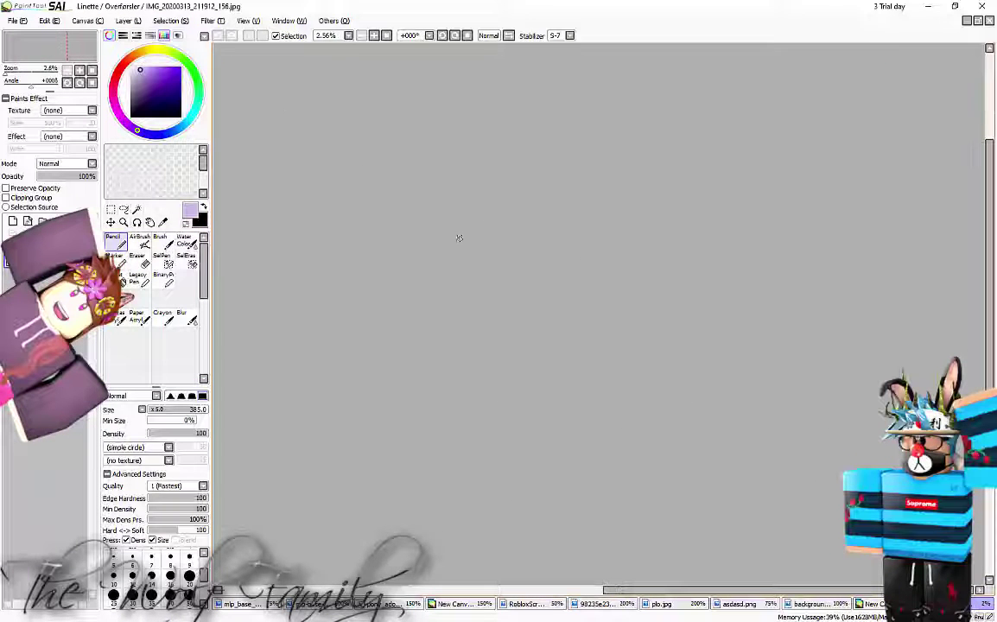
Examine how the mane's stripes and highlights are coloured in the reference picture
scroll(494, 257, up, 6)
scroll(516, 284, down, 5)
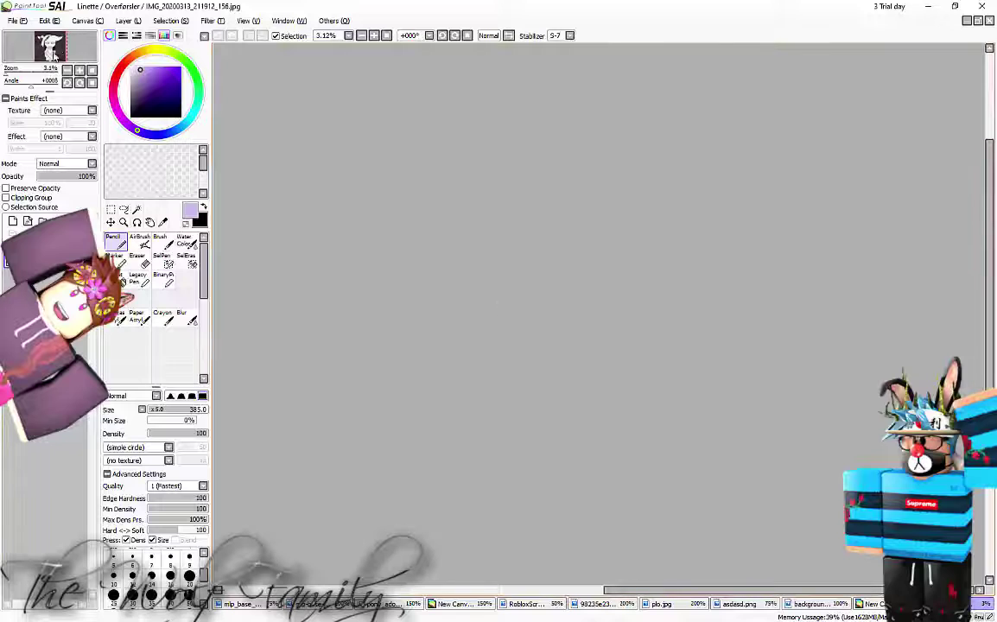
click(48, 53)
key(ctrl+plus)
key(ctrl+plus)
key(ctrl+plus)
key(ctrl+plus)
key(ctrl+plus)
key(ctrl+plus)
key(ctrl+plus)
key(ctrl+plus)
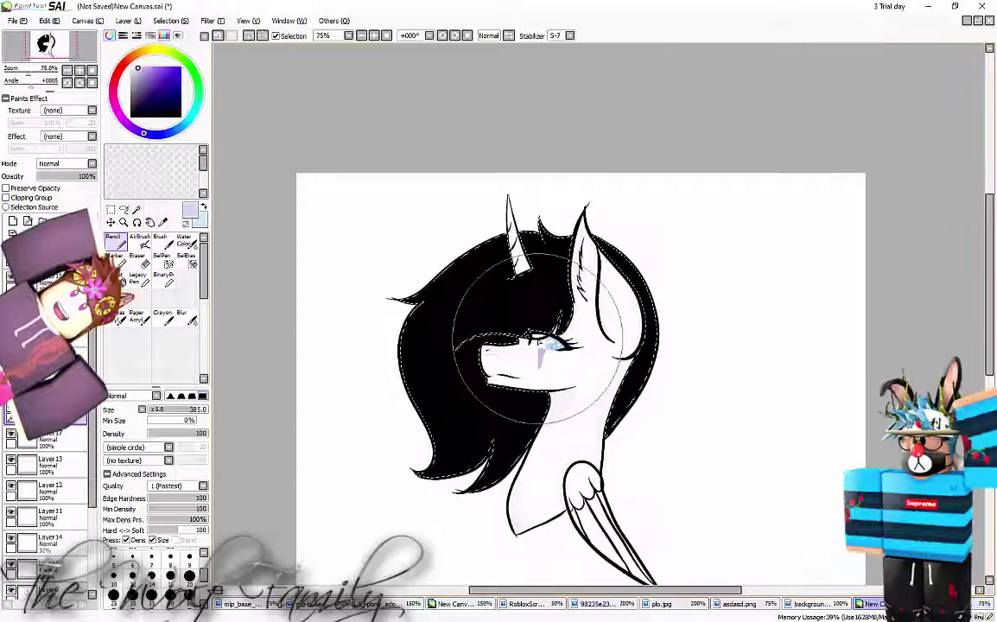
Paint a light blue stripe along the front mane and a lavender stripe along its inner edge on separate layers with the Pencil
click(205, 208)
drag(531, 287, 429, 484)
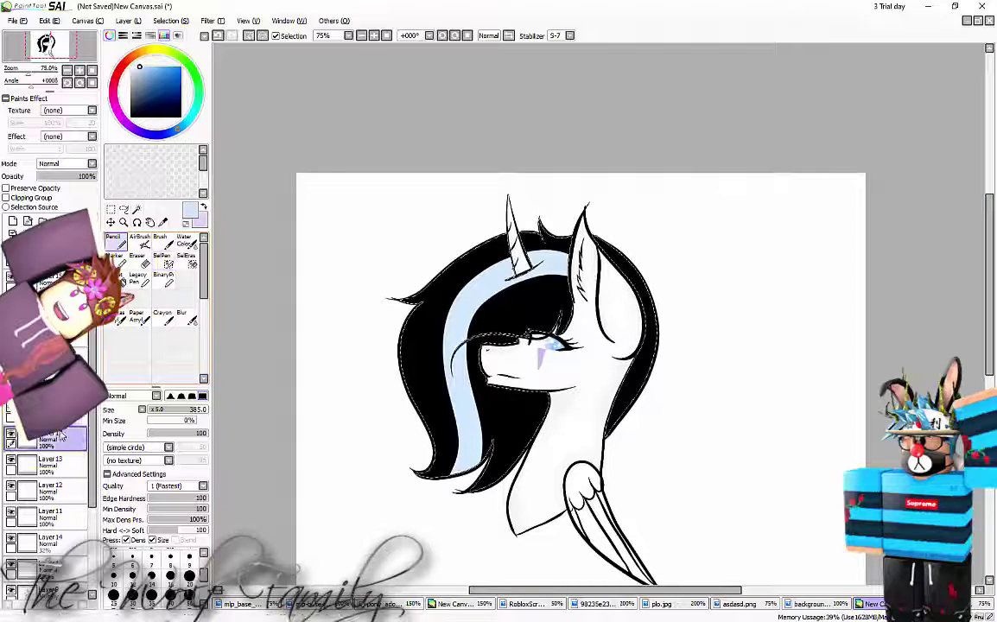
click(14, 222)
click(204, 207)
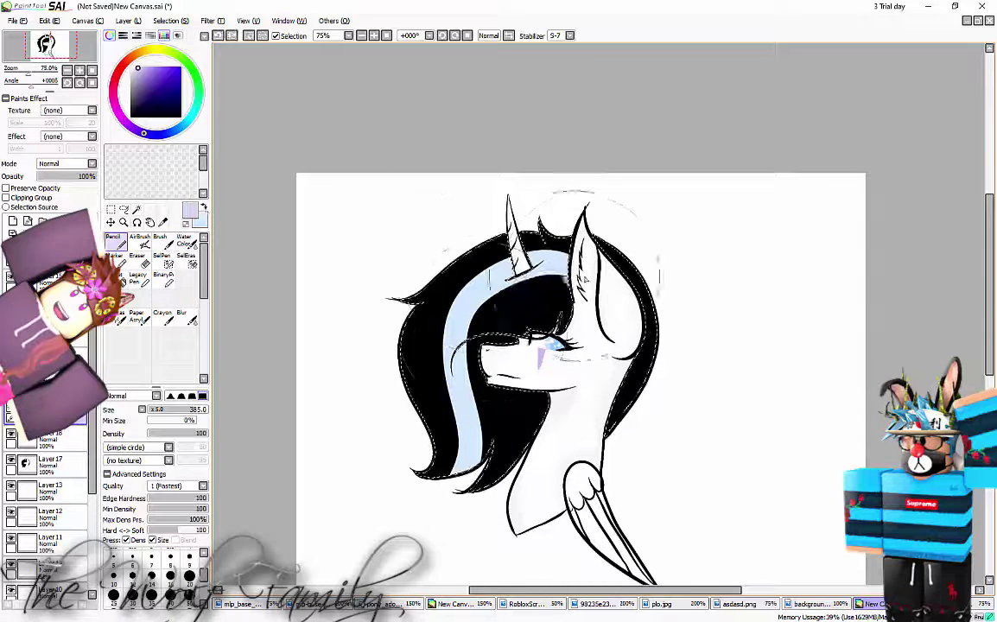
drag(577, 273, 471, 338)
Try to continue the light blue stripe on its layer into the back mane behind the ear
click(58, 439)
click(204, 207)
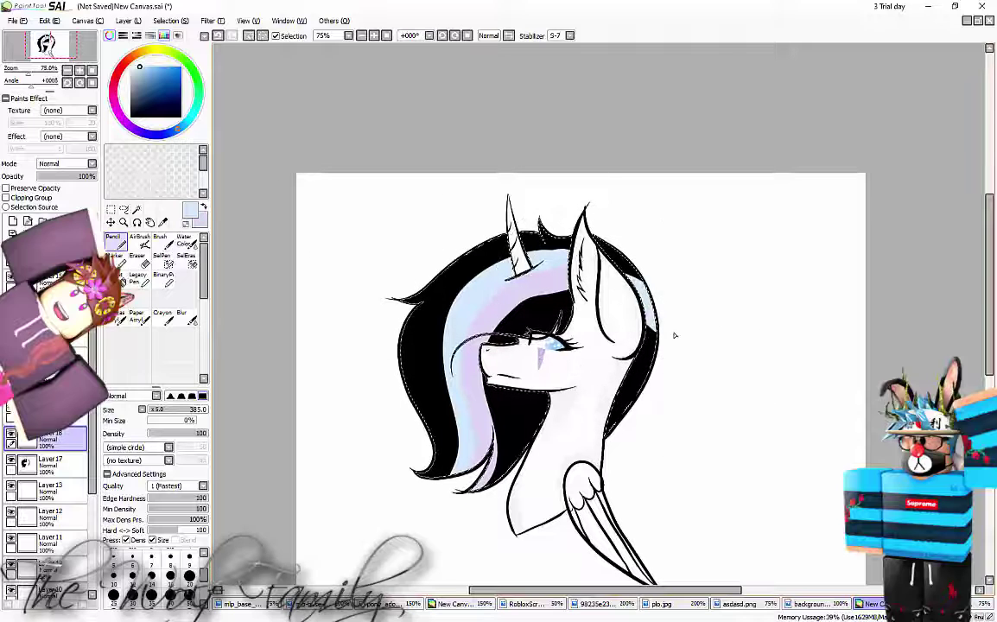
click(219, 36)
drag(589, 244, 674, 272)
click(218, 36)
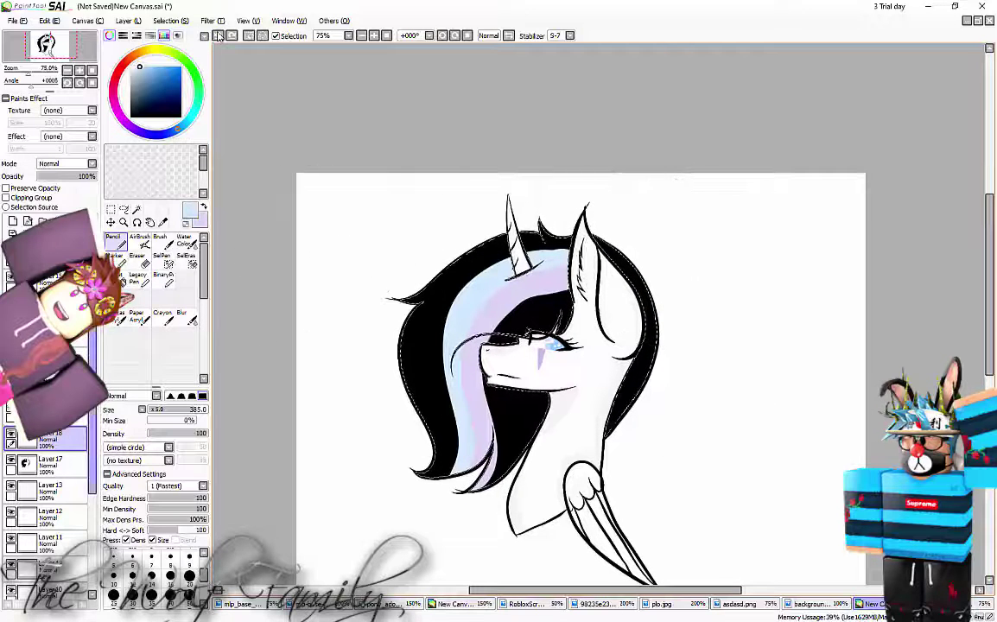
Paint white highlight bands across the upper and lower mane on a new layer with the Paper texture
click(73, 421)
click(13, 221)
click(130, 66)
click(92, 111)
click(59, 147)
mouse_move(436, 263)
mouse_down()
mouse_move(509, 330)
mouse_move(574, 346)
mouse_up()
Blend the white bands into the mane with Lumi & Shade mode at 29% opacity and the Blur tool at size 70
click(91, 165)
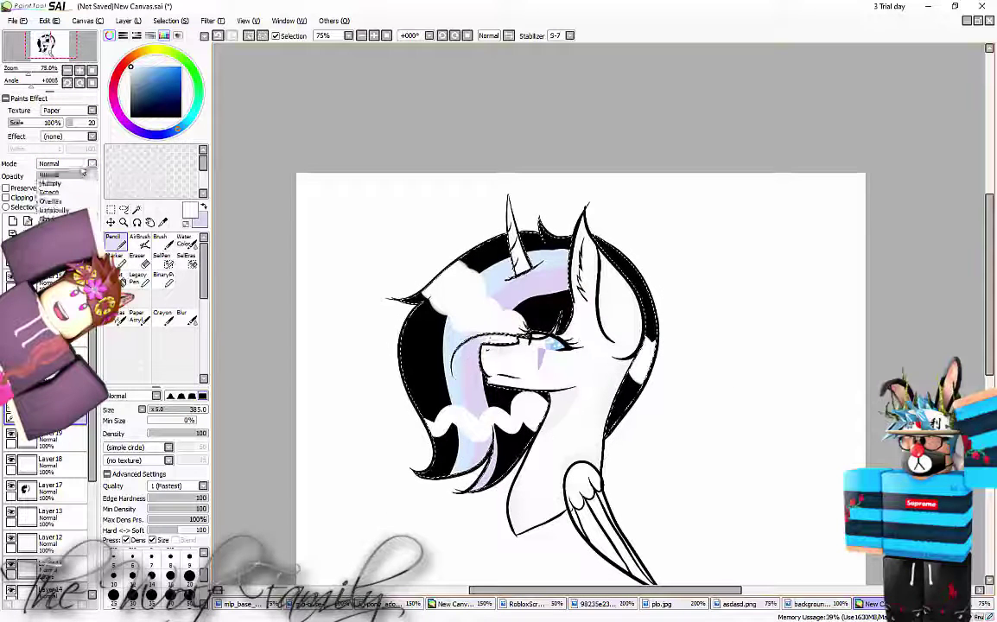
click(63, 219)
click(83, 165)
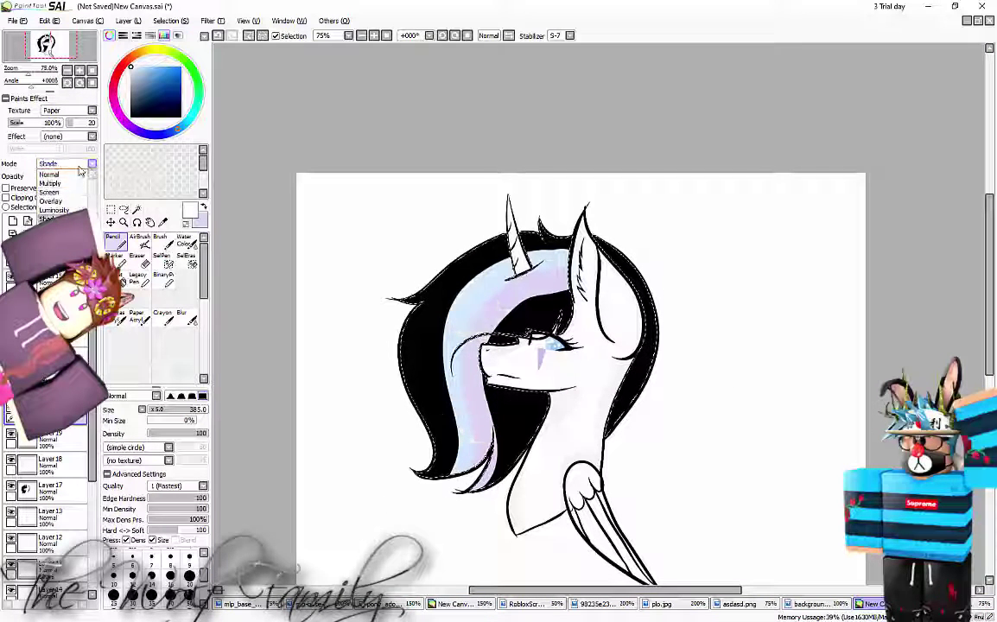
click(65, 228)
drag(85, 178, 65, 179)
click(192, 319)
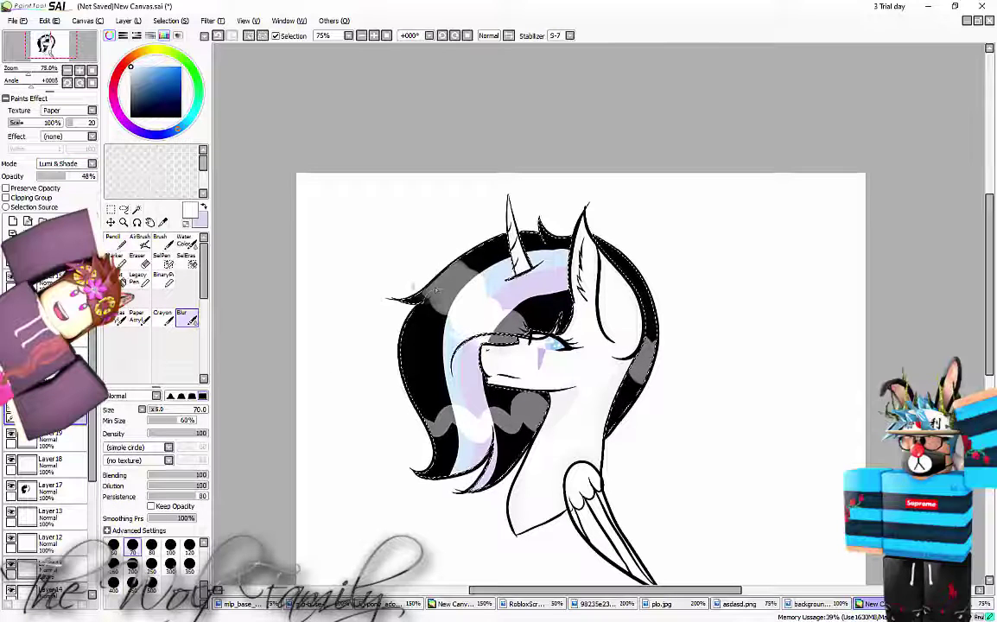
drag(464, 266, 436, 290)
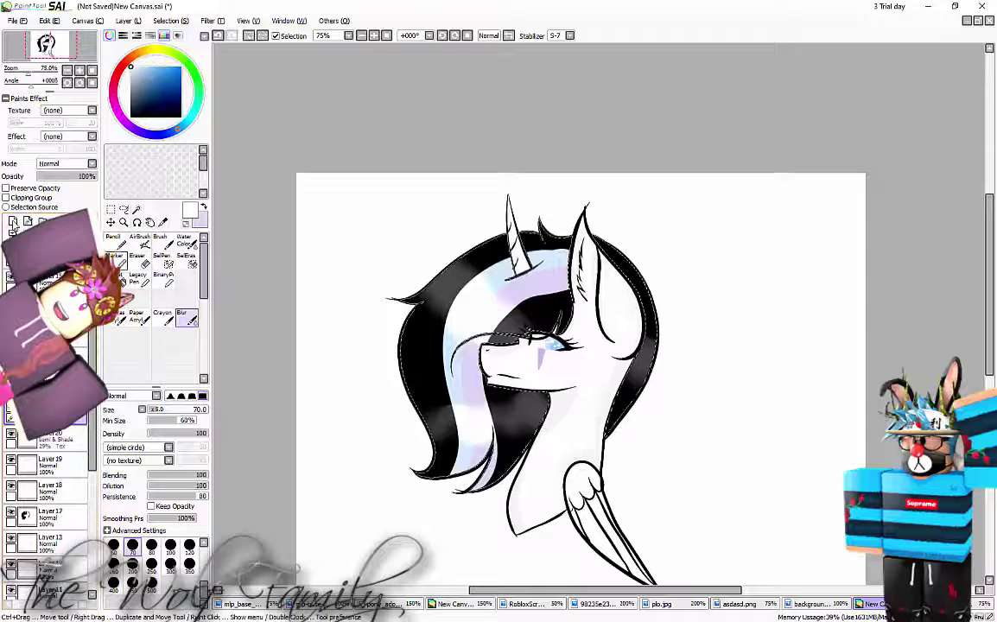
Paint woven-looking white highlight bands across the mane on a new layer with the Canvas Acrylic brush at size 50
click(137, 277)
click(119, 241)
scroll(121, 259, down, 2)
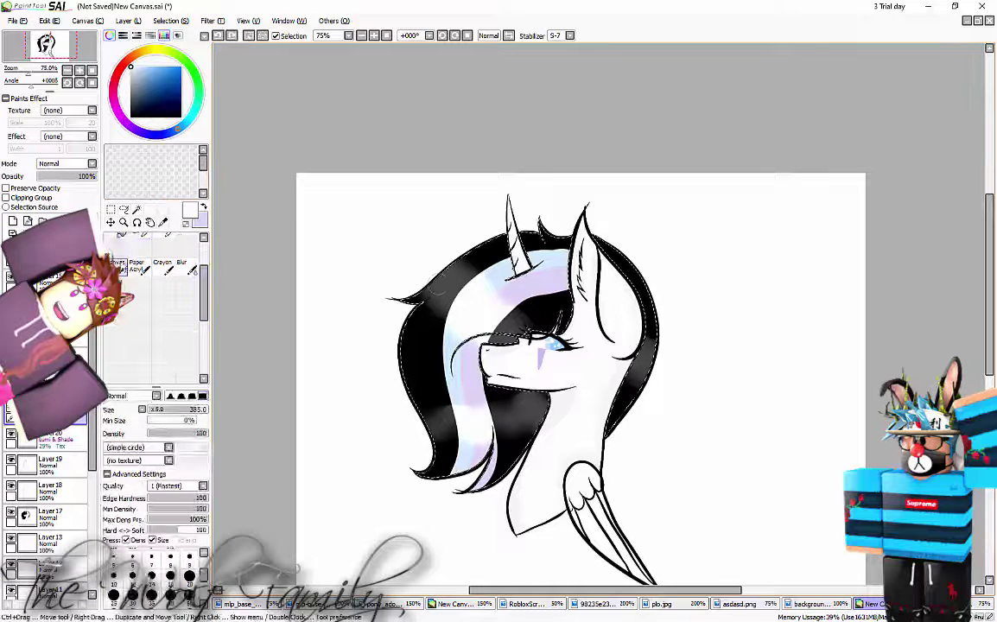
click(121, 267)
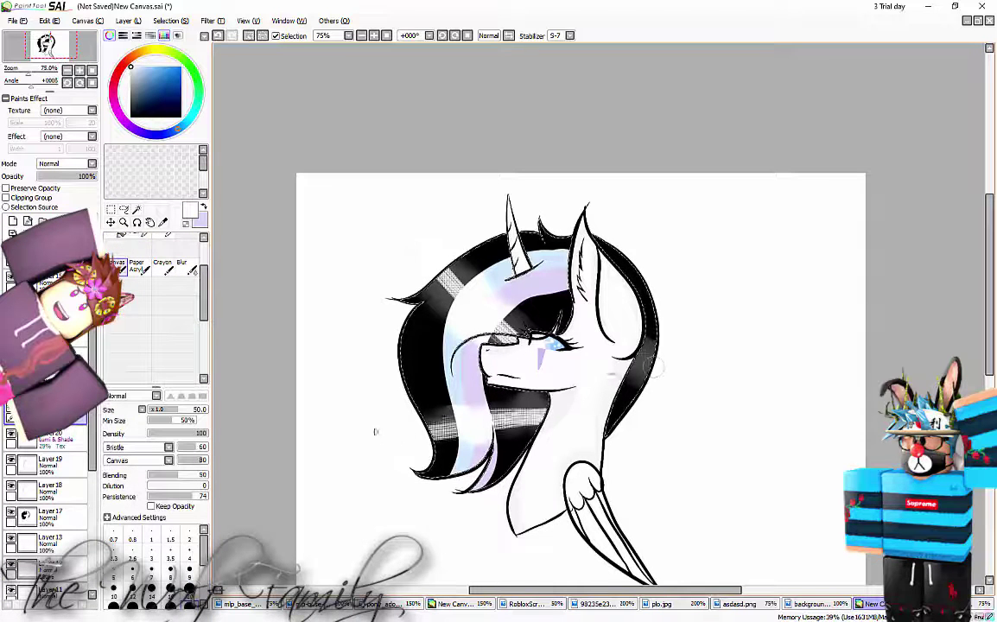
Set the woven highlight layer to Screen at 56% opacity and soften its bands with the Blur tool
click(64, 163)
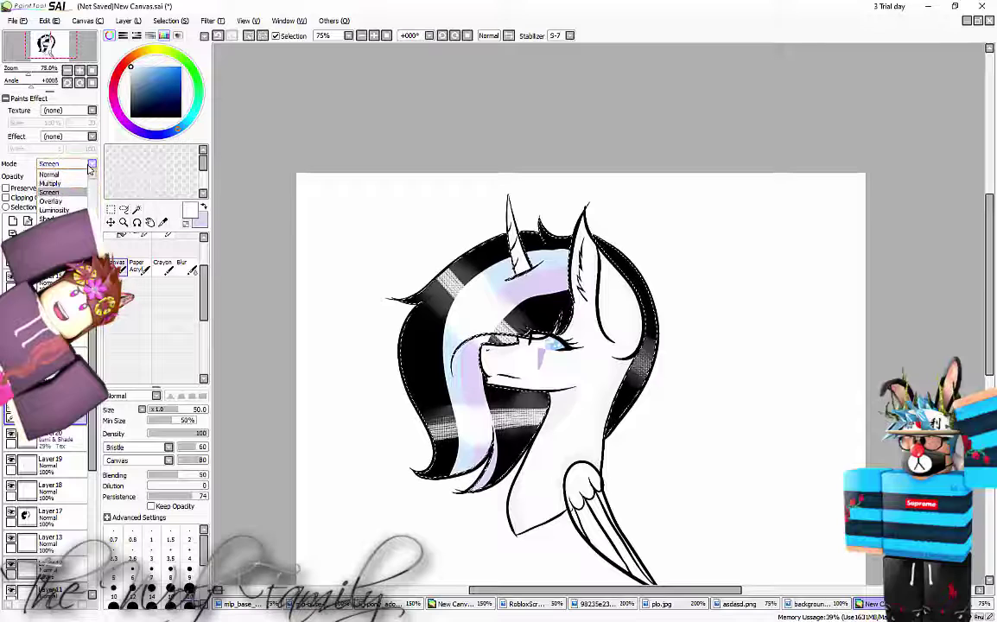
click(52, 181)
drag(83, 177, 72, 179)
click(185, 267)
drag(463, 291, 407, 259)
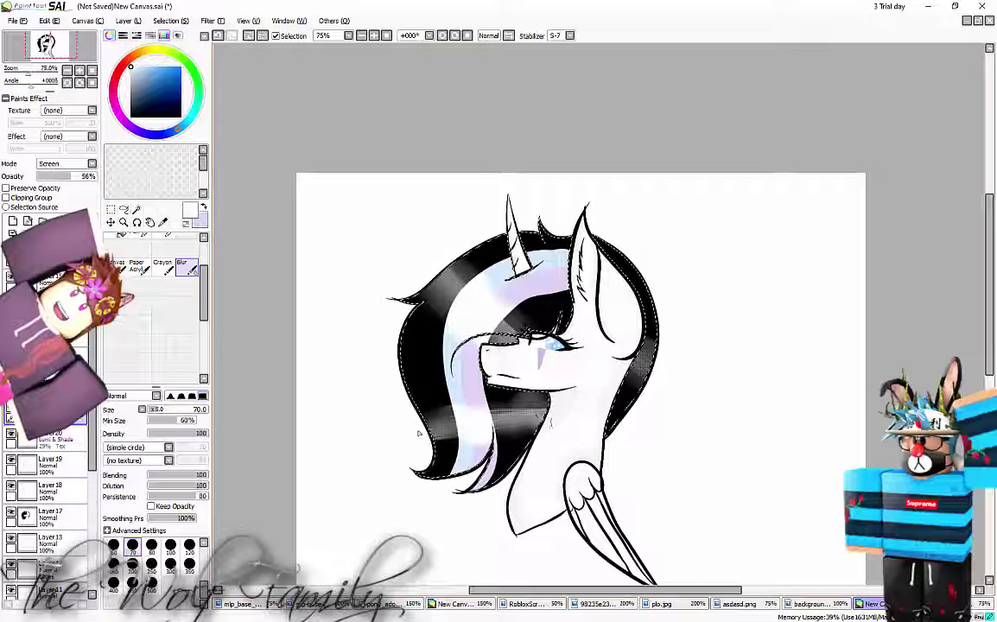
Add another highlight layer in Normal mode without a texture
click(13, 221)
click(67, 164)
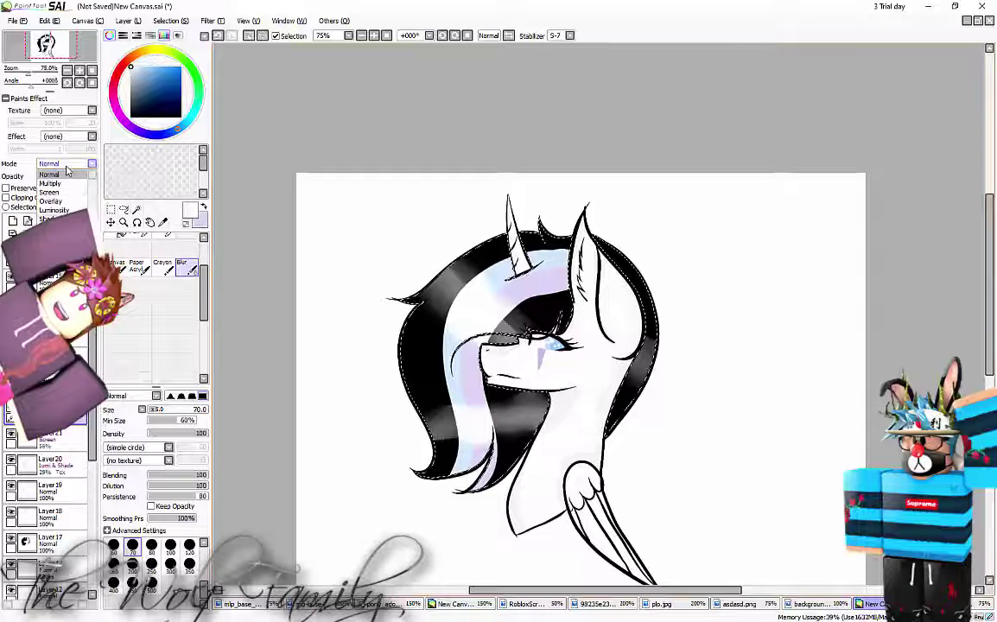
click(68, 171)
click(92, 111)
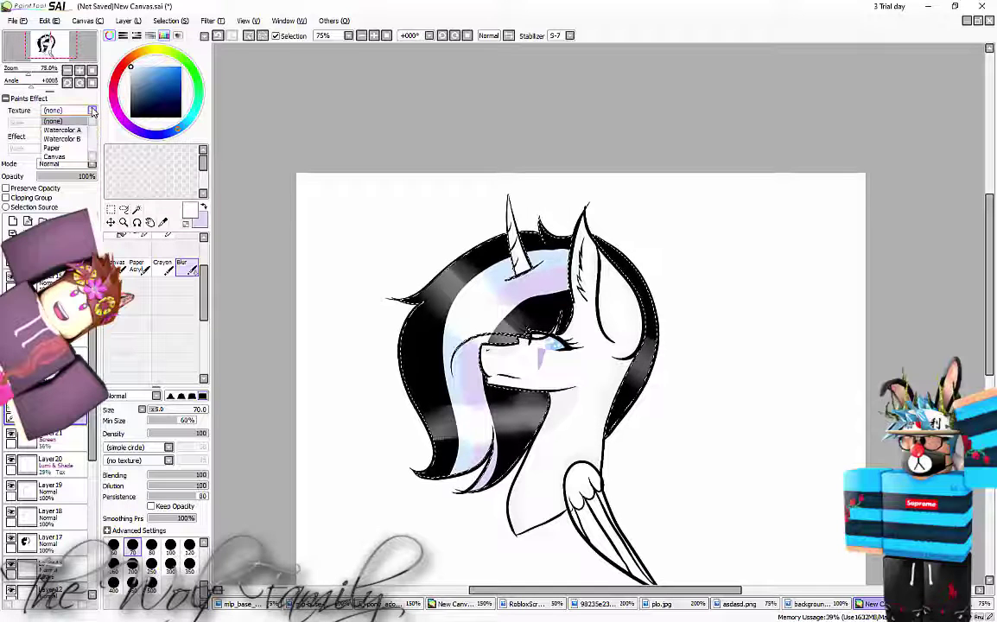
click(54, 121)
Try the acrylic brushes and the AirBrush for further highlights on the mane
click(162, 265)
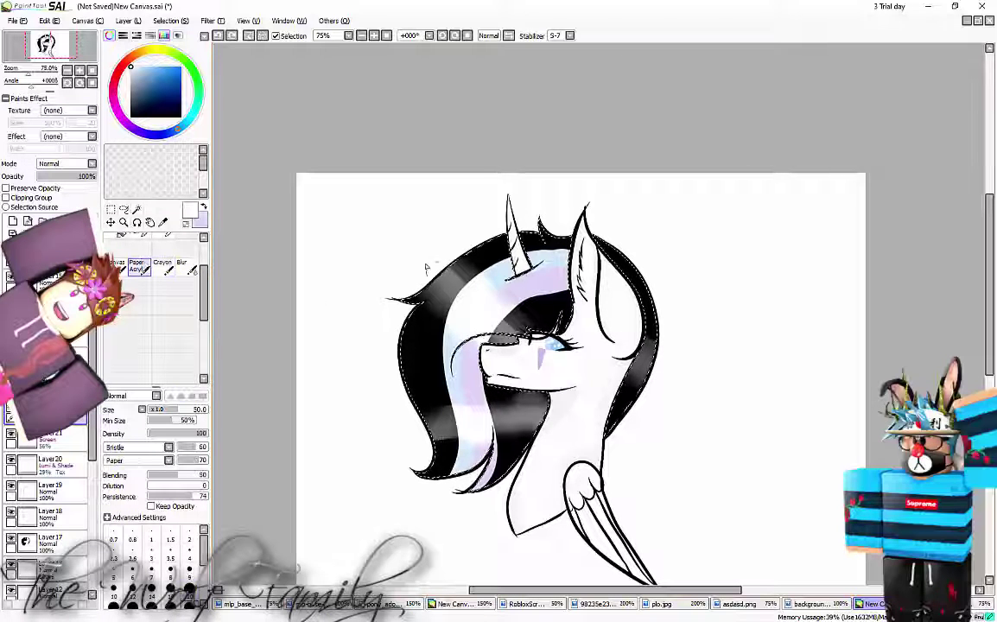
click(125, 267)
click(218, 35)
drag(204, 289, 203, 259)
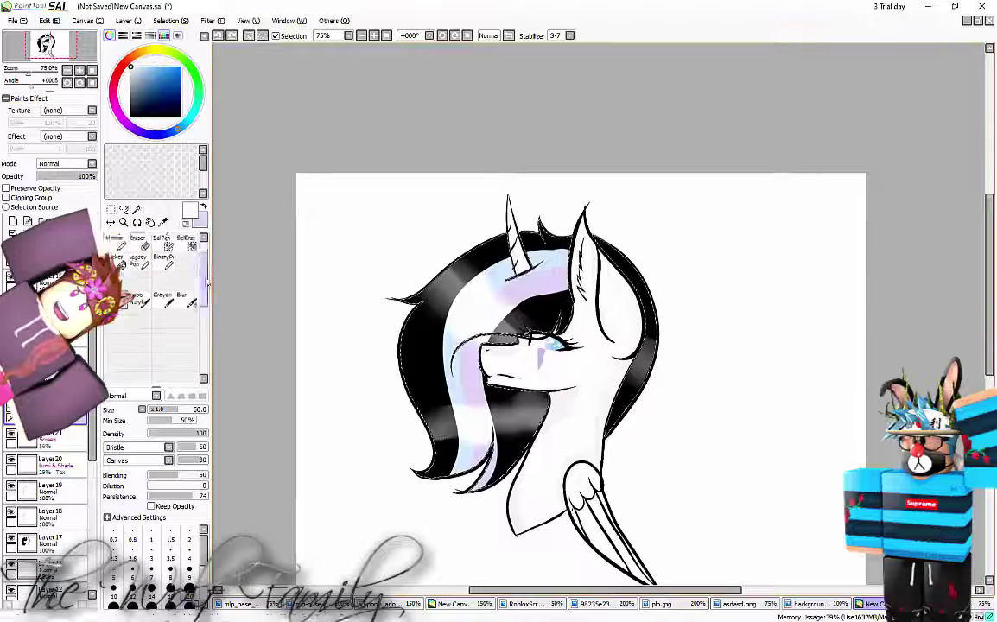
click(140, 242)
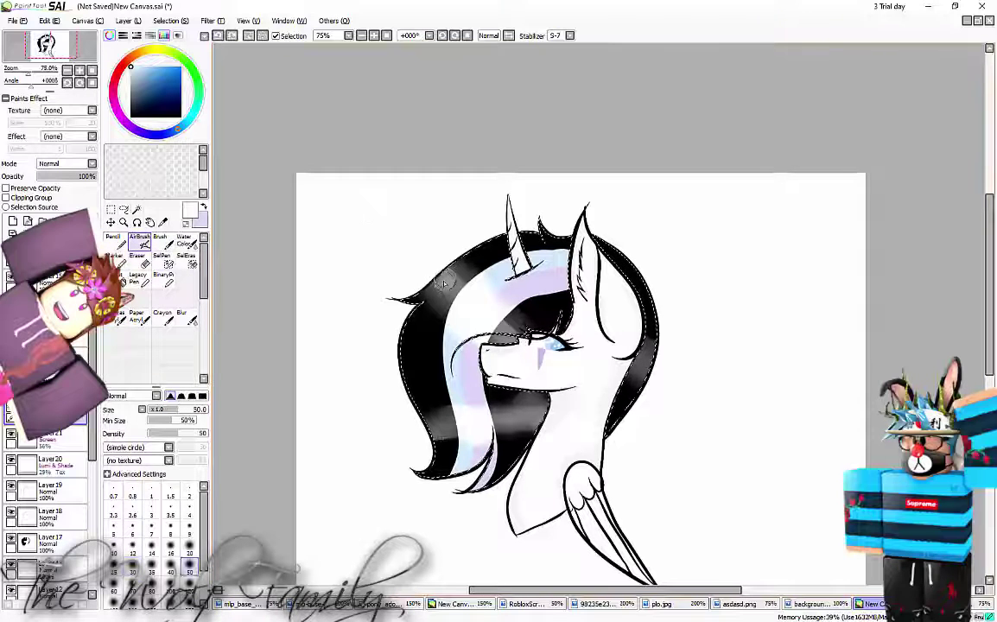
Dab round white highlights along the mane's bands with Water Color at size 50 and set their layer to Lumi & Shade at 13% opacity
key(c)
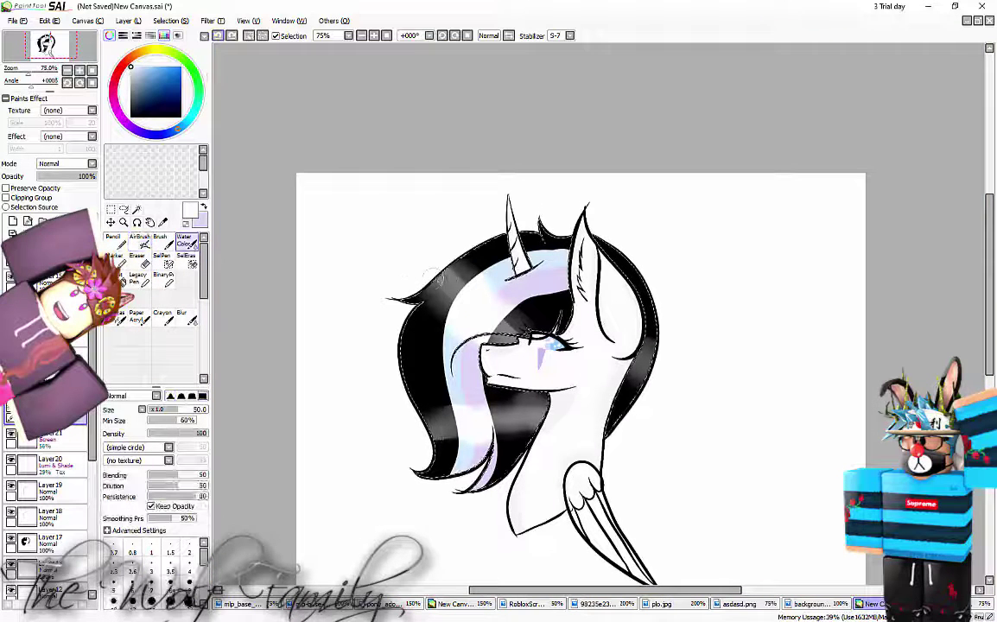
drag(487, 322, 492, 324)
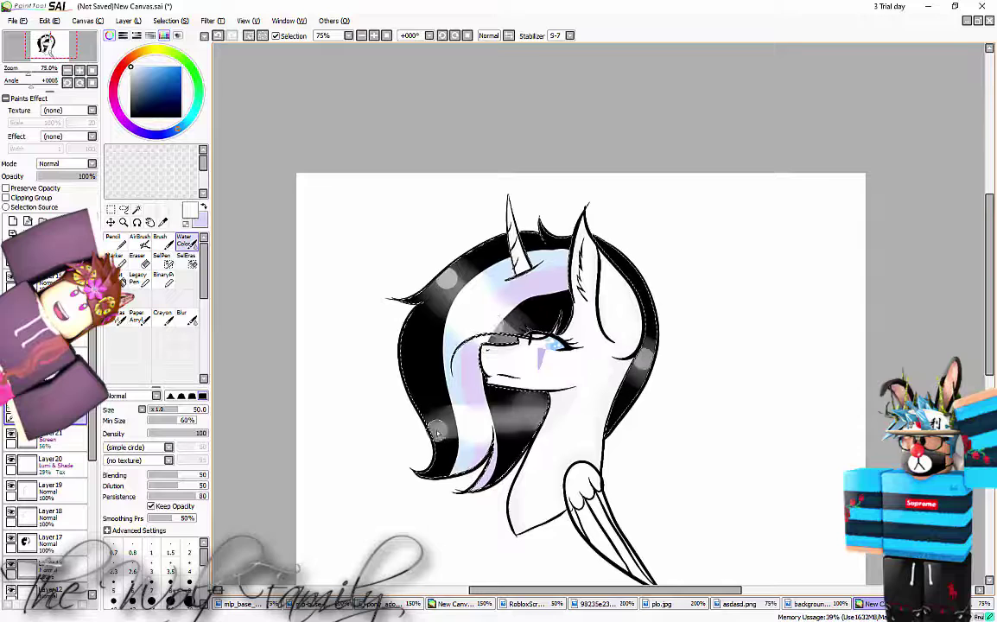
click(534, 422)
click(66, 163)
click(67, 225)
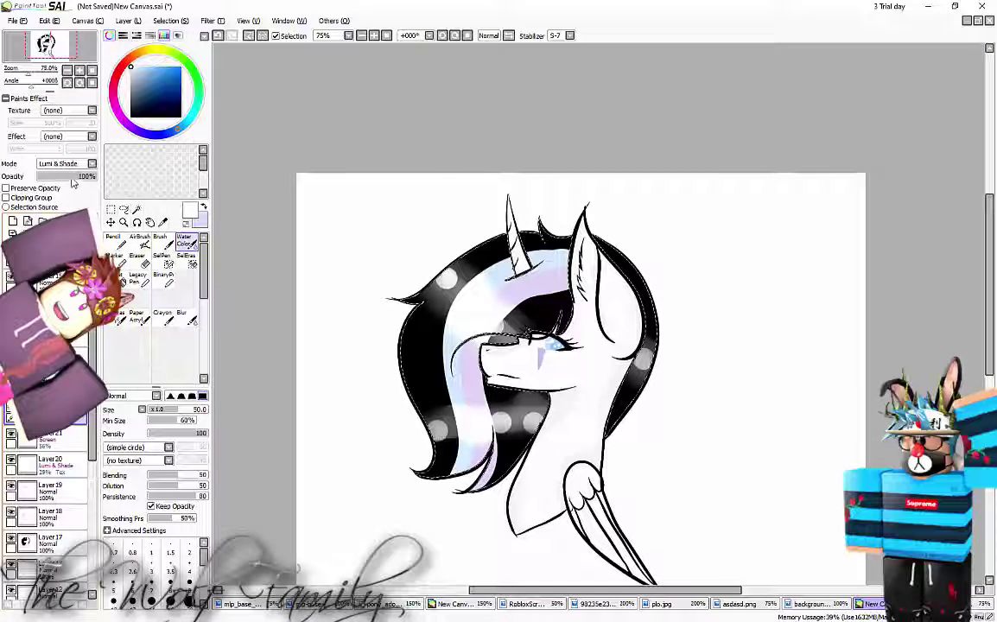
Paint dark purple shading along the mane's outer and inner edges on a new layer with the Pencil at size 385
click(13, 221)
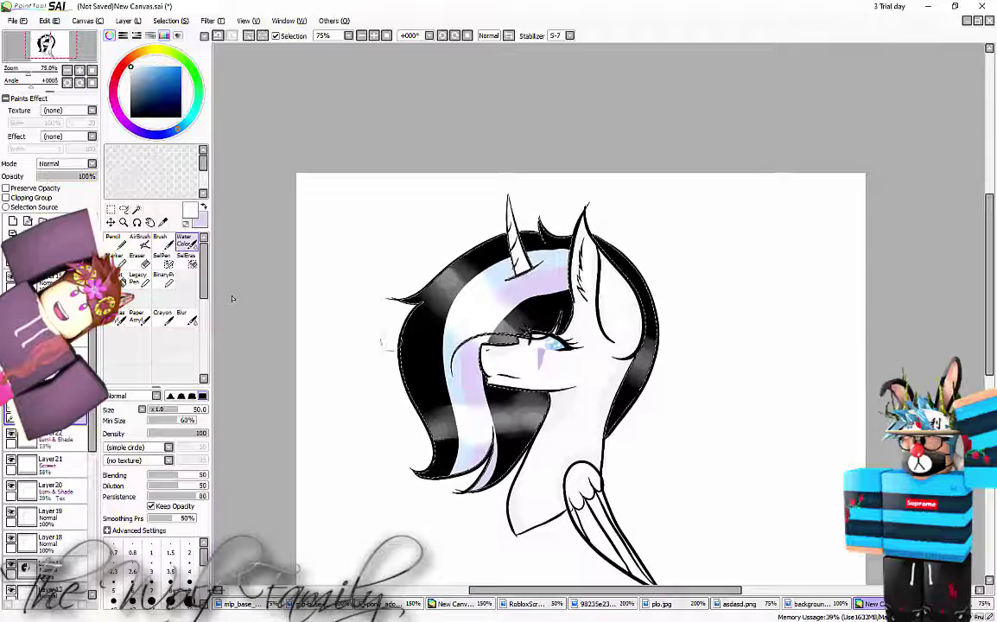
click(125, 122)
click(180, 84)
click(121, 247)
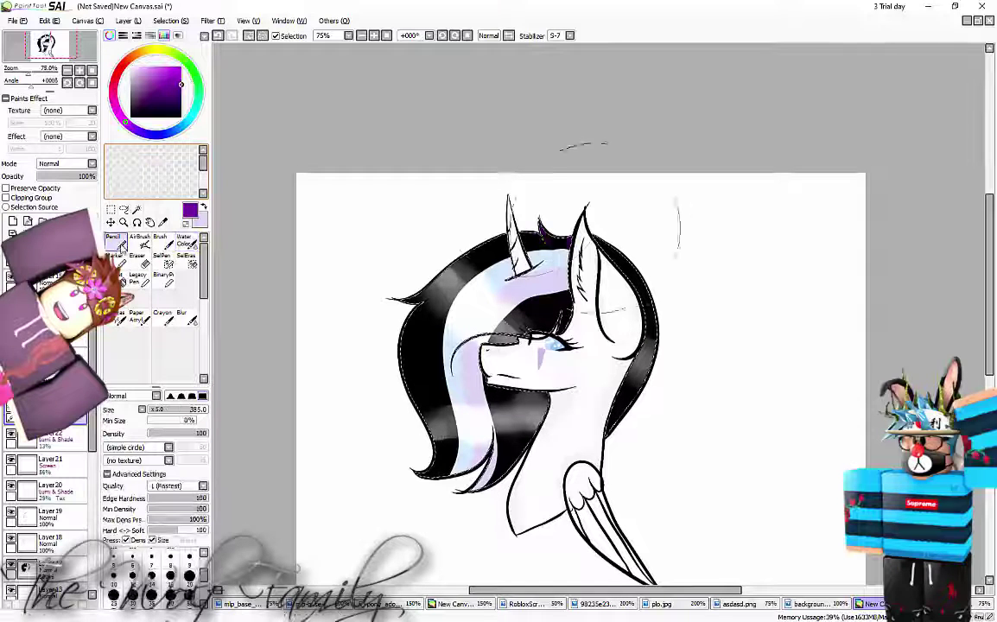
mouse_move(596, 228)
mouse_down()
mouse_move(521, 190)
mouse_move(503, 234)
mouse_up()
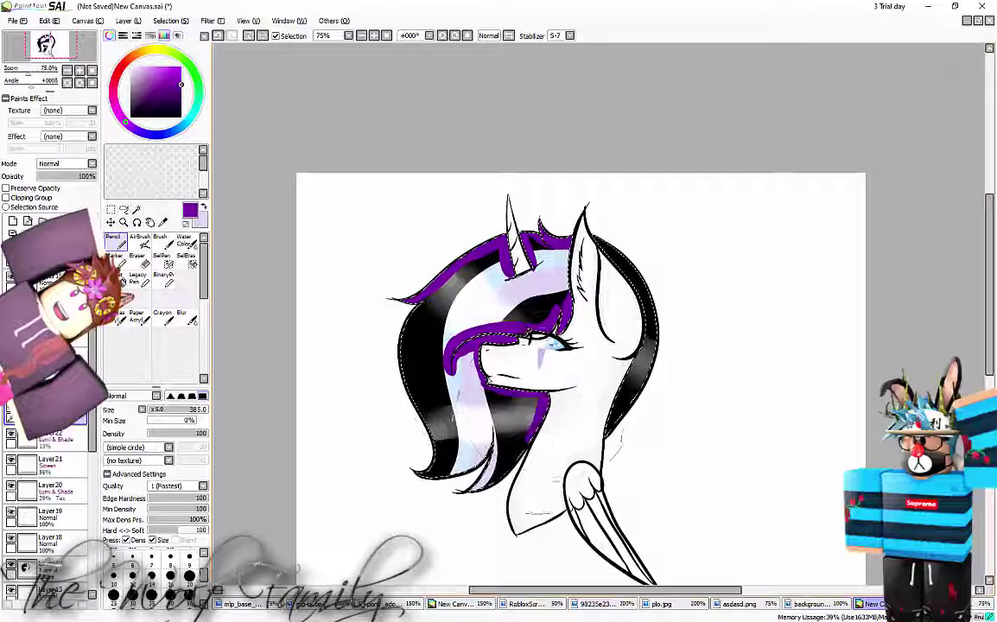
mouse_move(535, 432)
mouse_down()
mouse_move(515, 471)
mouse_move(472, 497)
mouse_up()
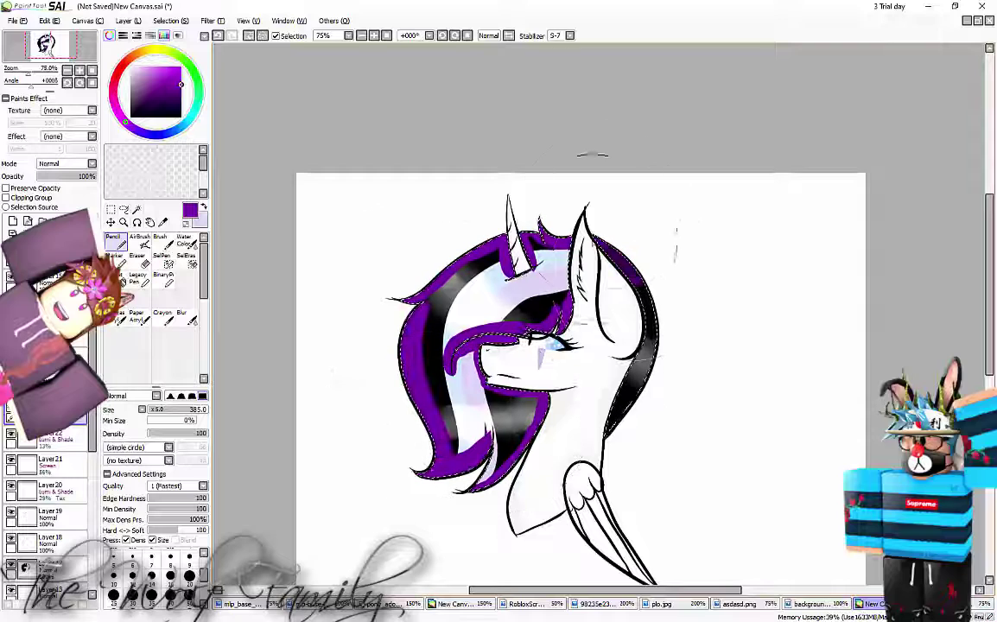
drag(640, 283, 610, 430)
Blur the purple shading at size 425 and set its layer to Luminosity at 21% opacity
click(182, 317)
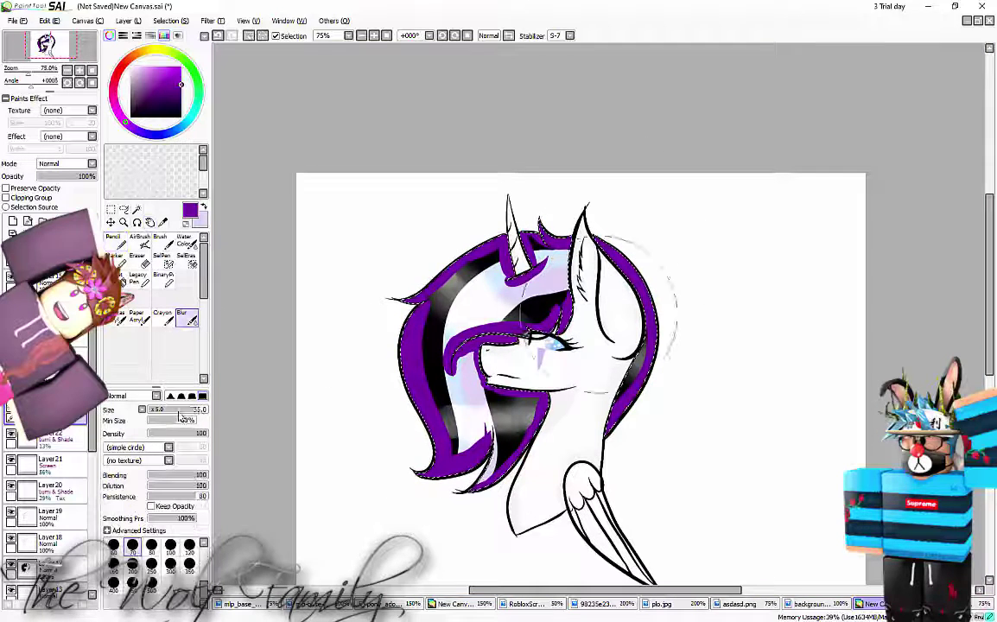
drag(487, 256, 641, 256)
click(68, 164)
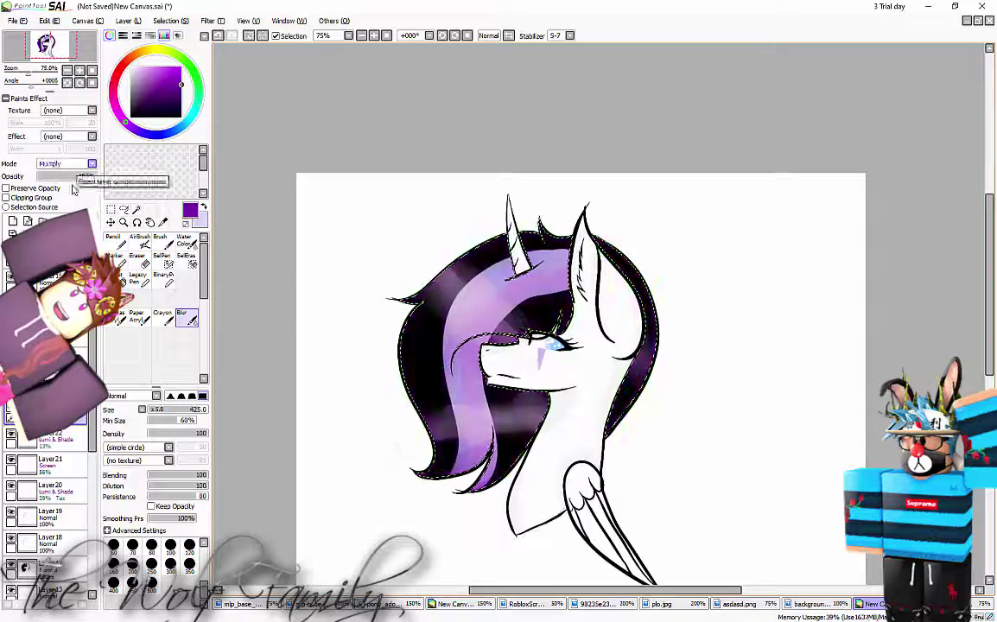
click(72, 177)
click(68, 164)
click(72, 177)
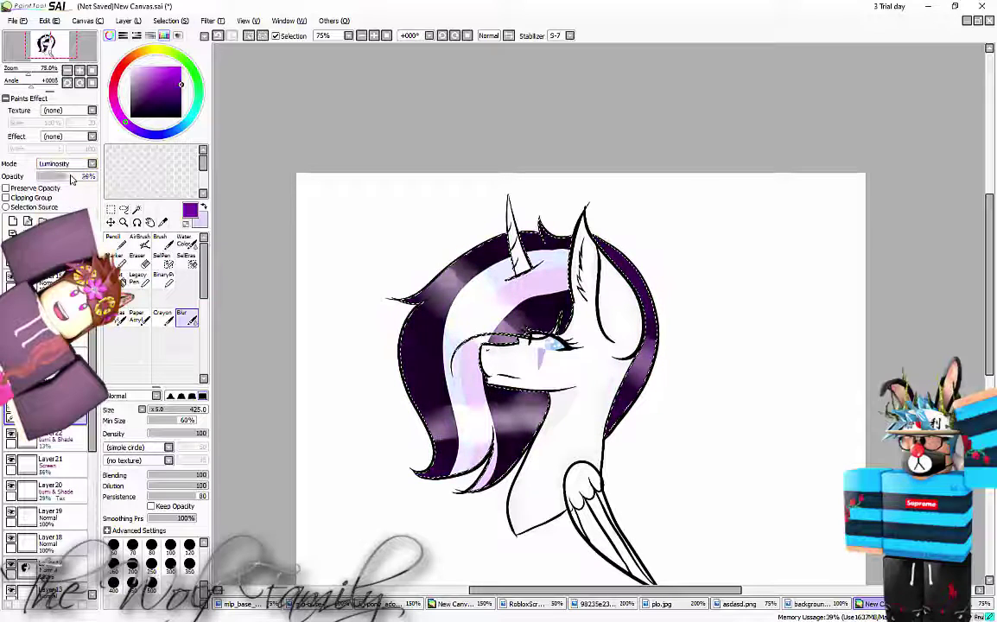
Add a new layer above the mane shading and clear the mane selection
click(13, 221)
click(262, 36)
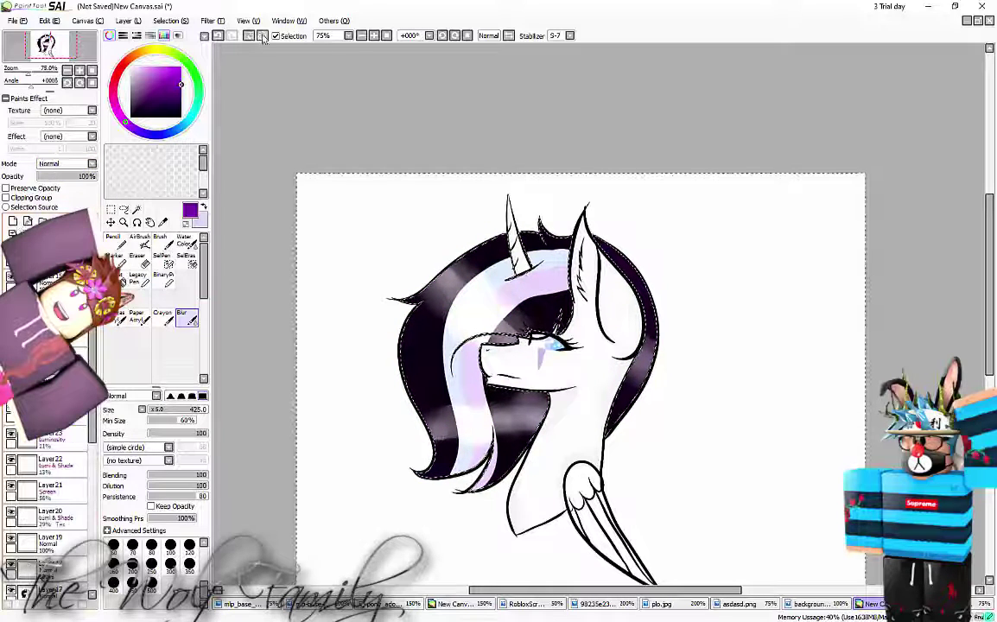
click(136, 209)
click(249, 35)
click(581, 378)
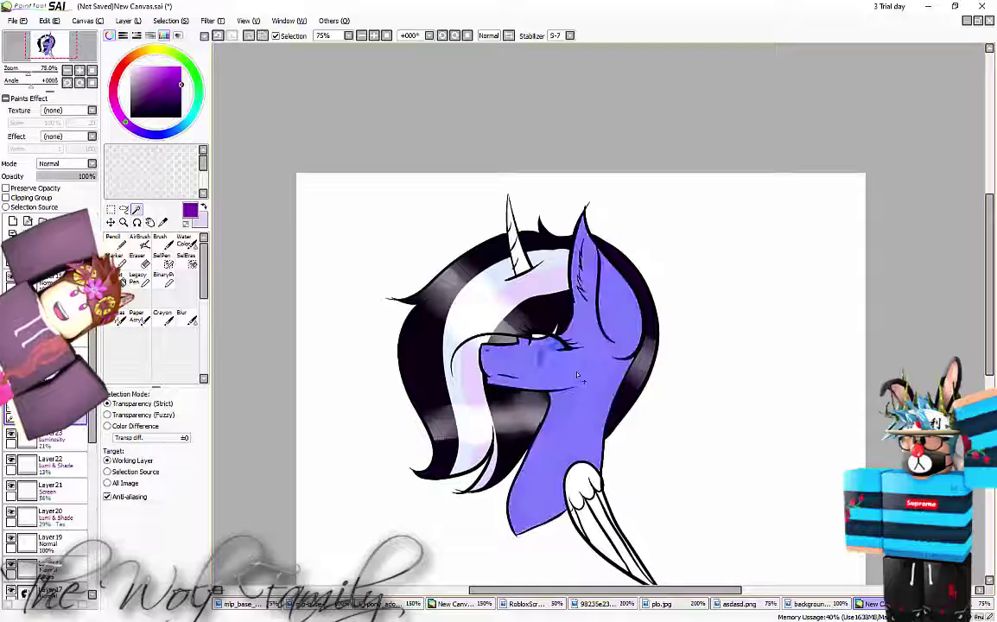
click(222, 35)
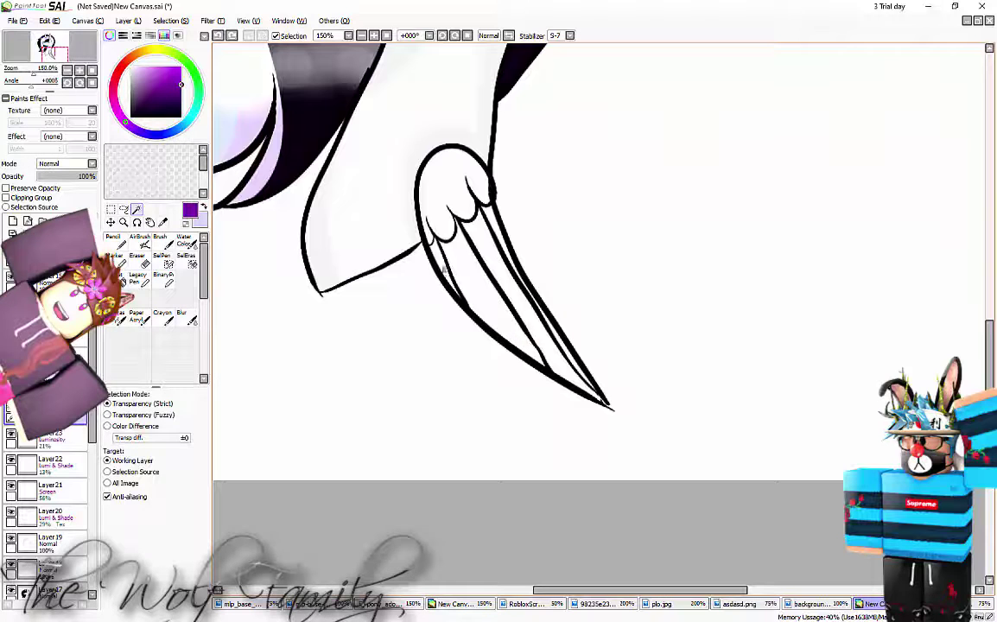
Select the wing's long feathers with the Magic Wand and fill the leftover gaps between them with the selection pen
click(230, 35)
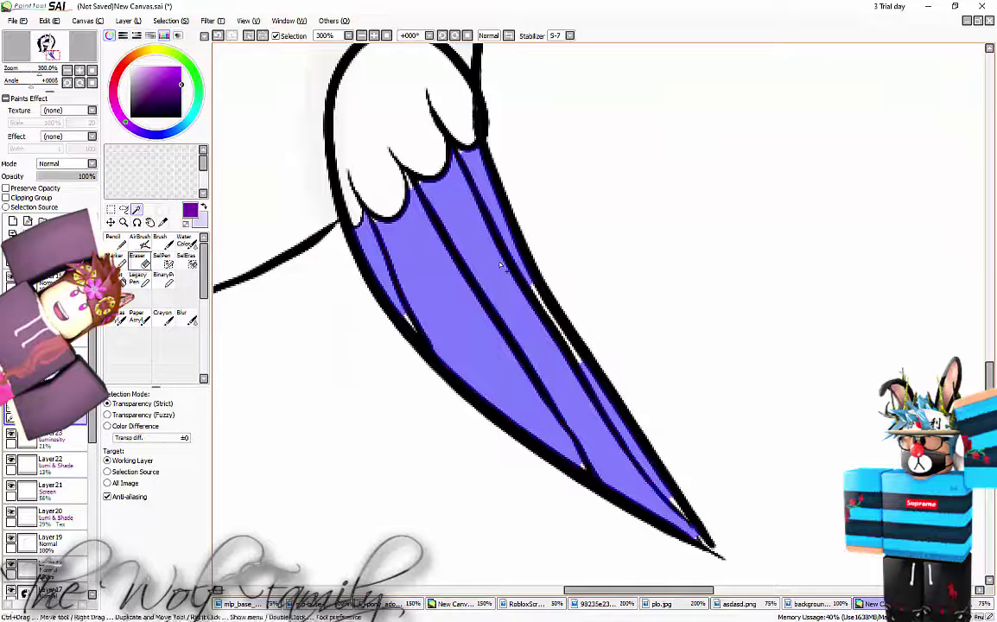
click(161, 260)
drag(399, 299, 418, 326)
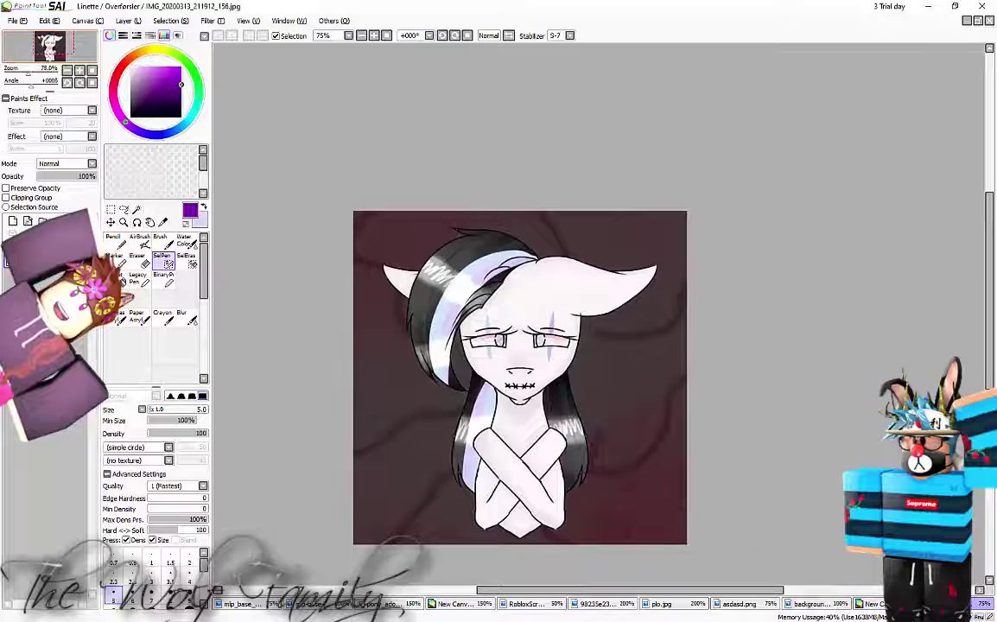
Open another reference image from disk
click(17, 20)
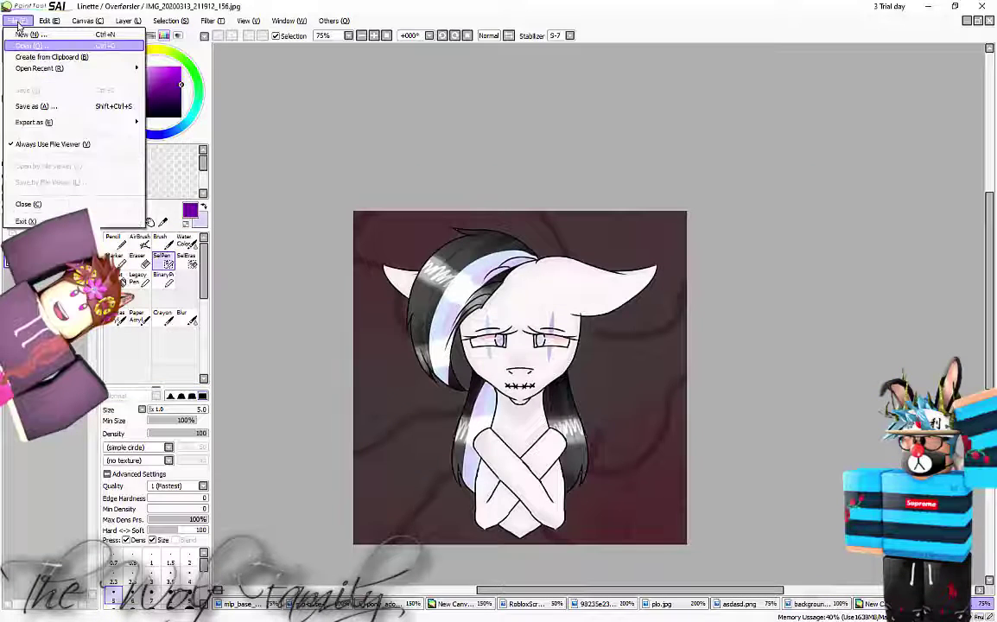
click(31, 45)
click(221, 85)
click(377, 272)
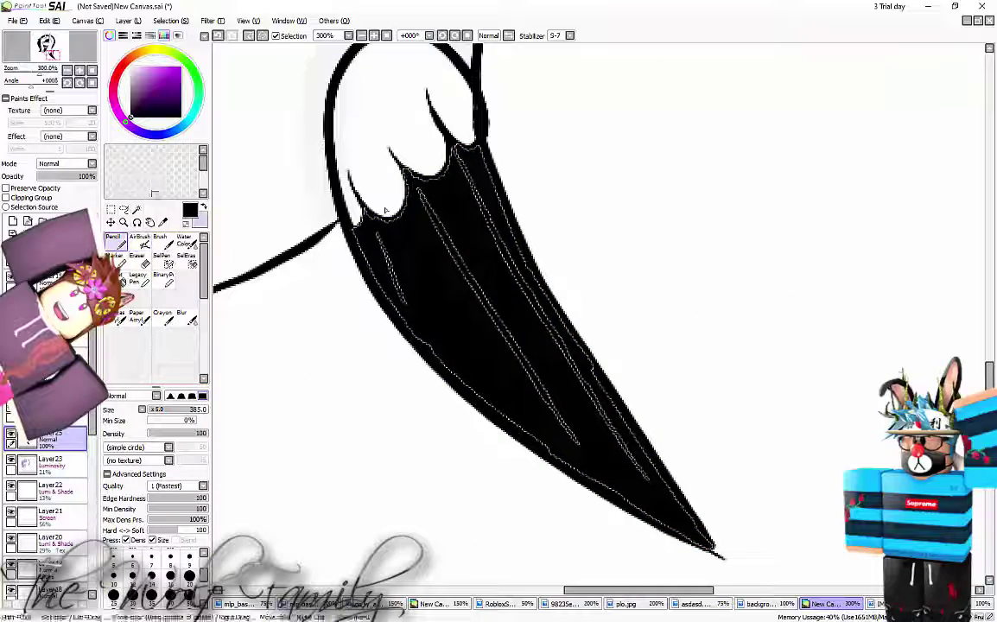
Paint the wing's long black feathers with lavender and pale blue along the outer side, using the Pencil at size 145
key(x)
key(bracketleft)
key(bracketleft)
key(bracketleft)
key(bracketleft)
key(bracketleft)
key(bracketleft)
key(bracketleft)
key(bracketleft)
drag(348, 225, 631, 500)
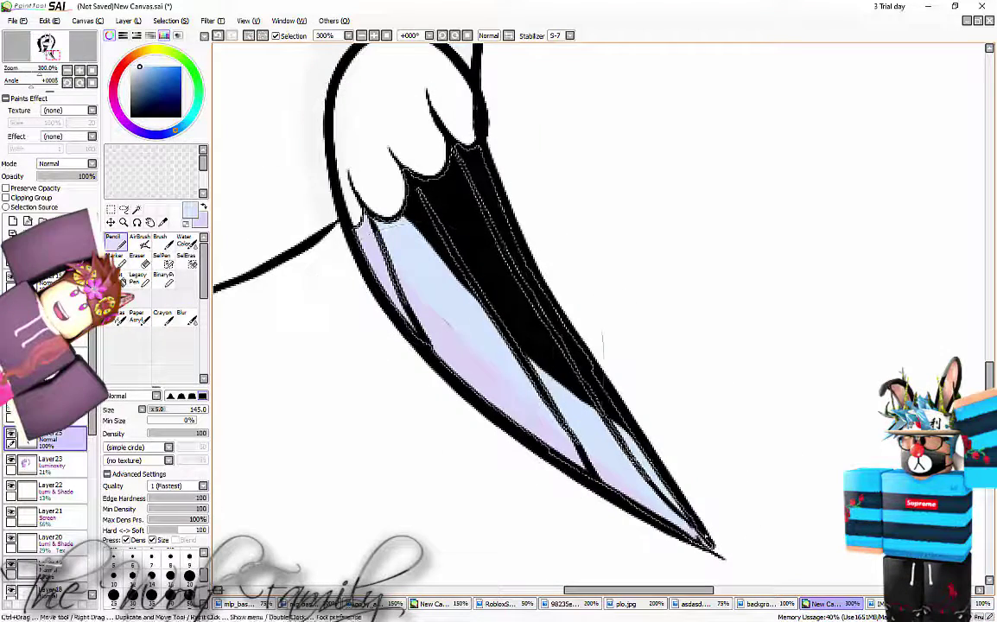
Blur the border between the pale blue and the black on the feathers with the Blur tool at size 20
click(181, 316)
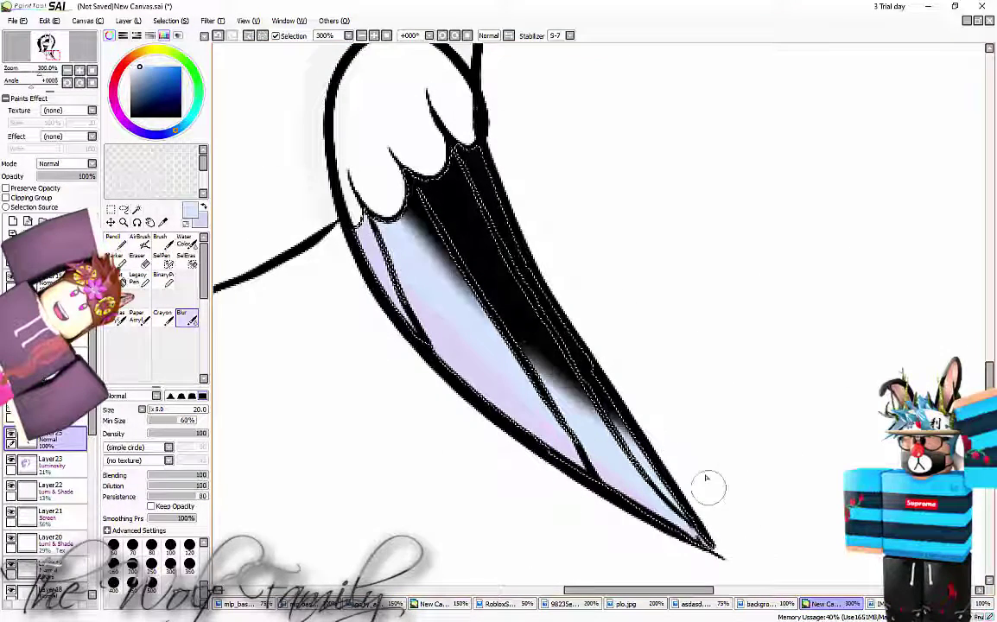
scroll(660, 446, down, 4)
scroll(643, 415, up, 2)
Add a new layer above the wing colours, set the Pencil to white and clear the feather selection
click(12, 221)
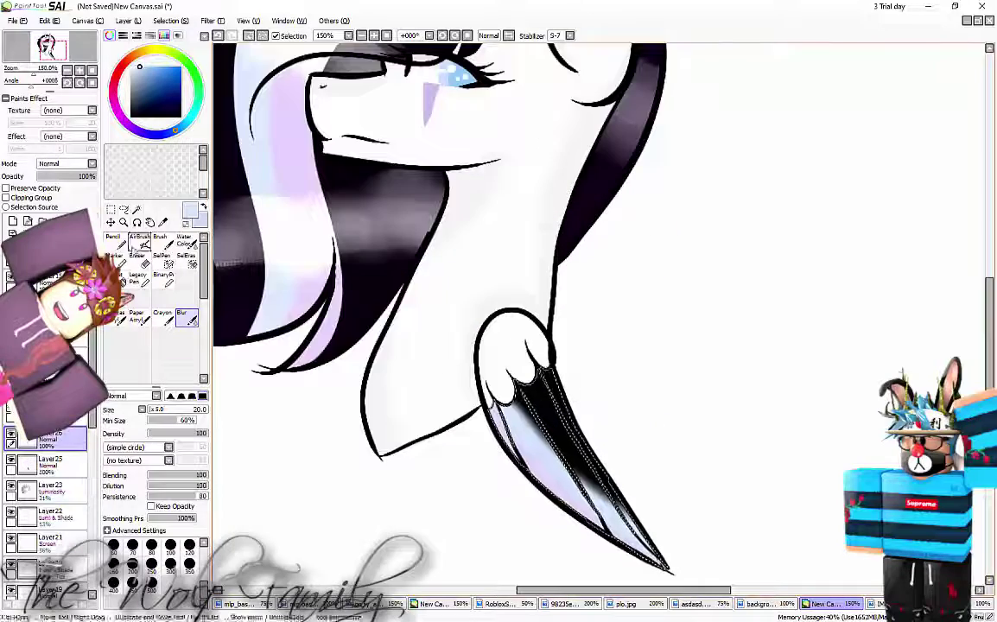
click(113, 239)
scroll(385, 295, down, 2)
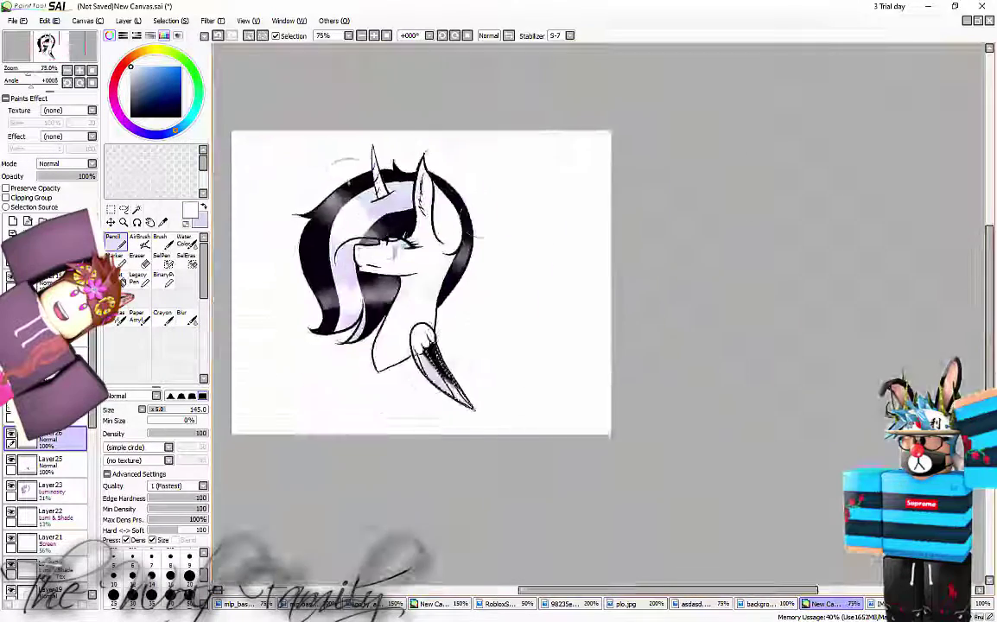
scroll(227, 212, up, 1)
scroll(52, 483, down, 5)
key(ctrl+d)
Select the empty background around the pony with the Magic Wand on the line art layer
click(137, 209)
scroll(52, 484, up, 3)
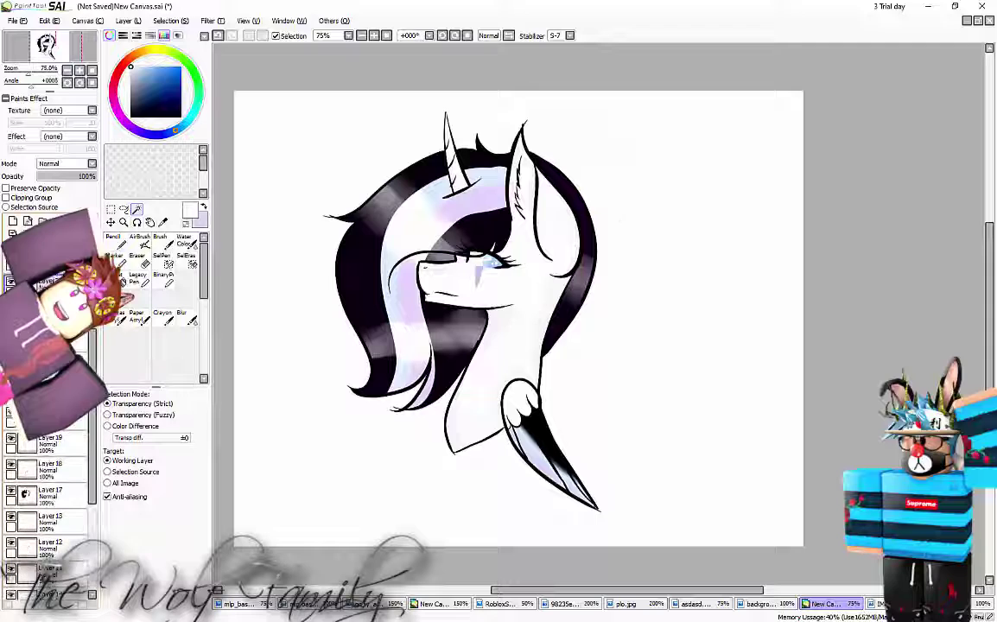
double_click(50, 283)
click(590, 275)
click(302, 290)
click(248, 35)
click(50, 262)
click(302, 289)
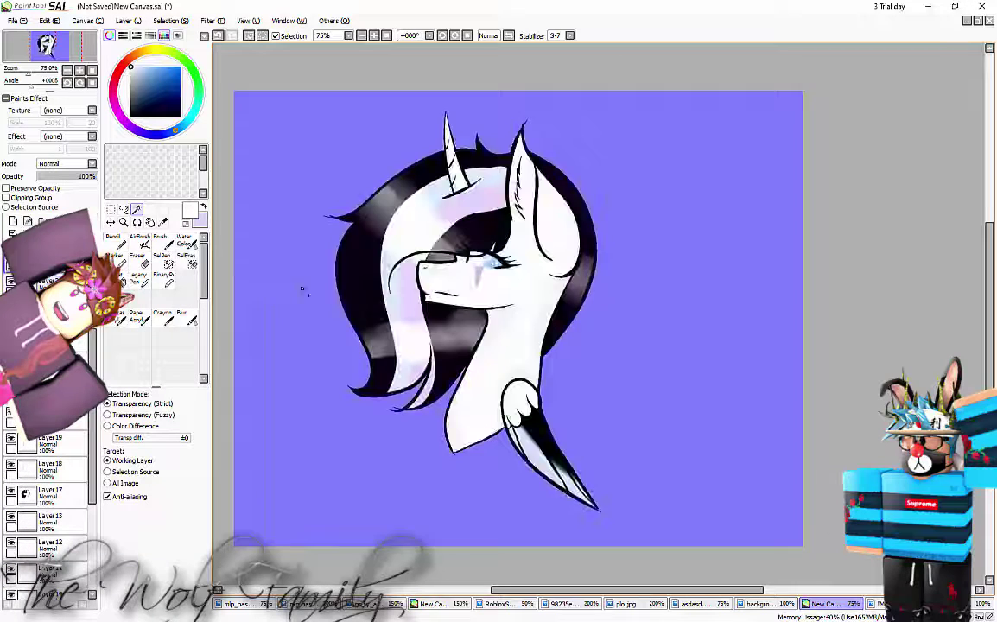
Examine the edges of the background selection around the mane tips and the wing tip
scroll(421, 415, up, 9)
scroll(458, 354, down, 2)
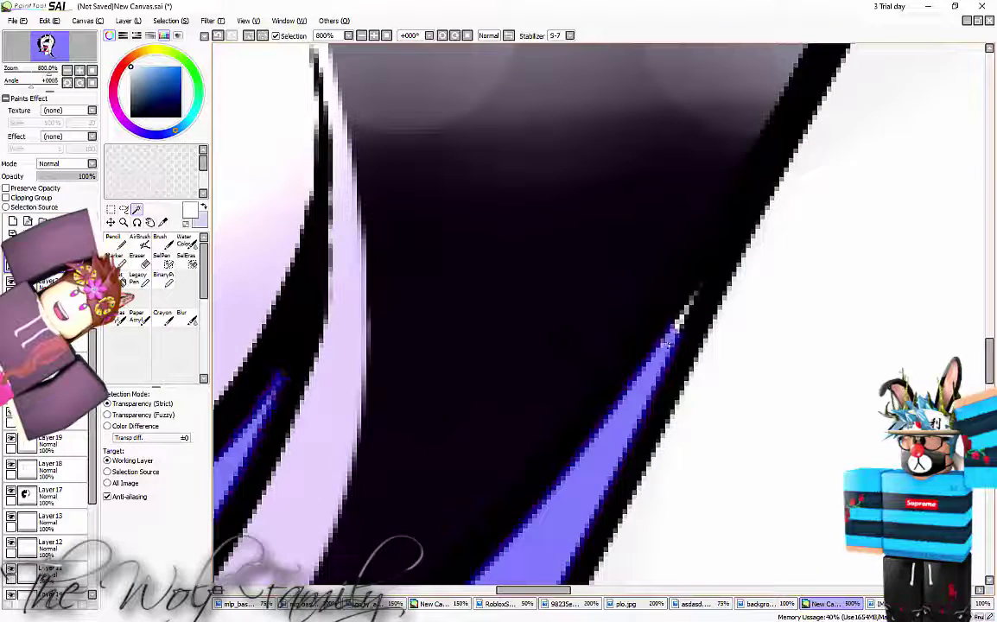
scroll(689, 306, down, 6)
scroll(311, 156, up, 7)
drag(312, 155, 460, 204)
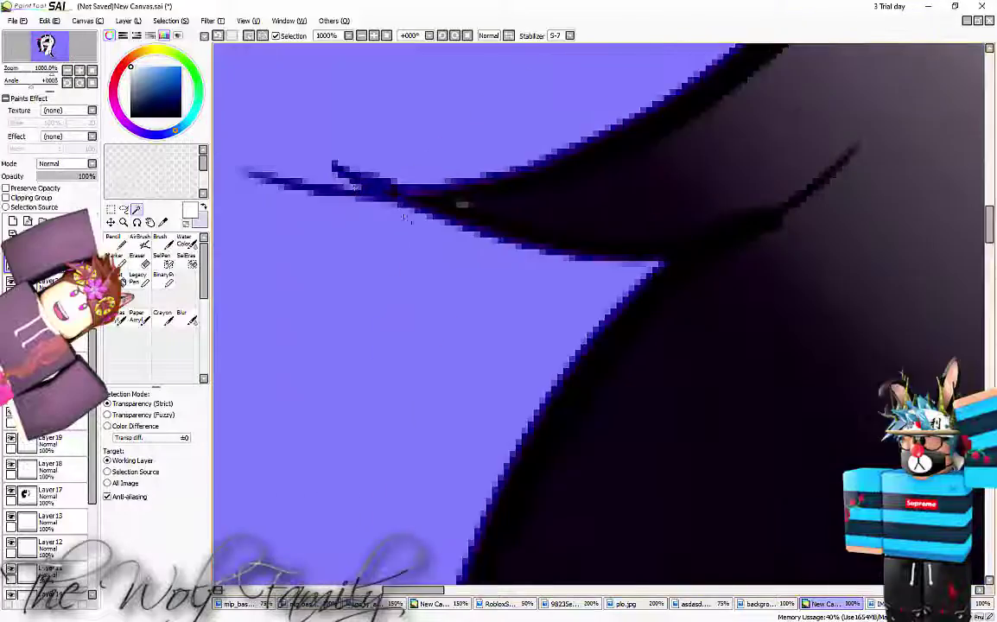
scroll(460, 205, down, 8)
scroll(504, 225, up, 4)
scroll(503, 225, up, 2)
scroll(608, 338, down, 9)
scroll(658, 478, up, 9)
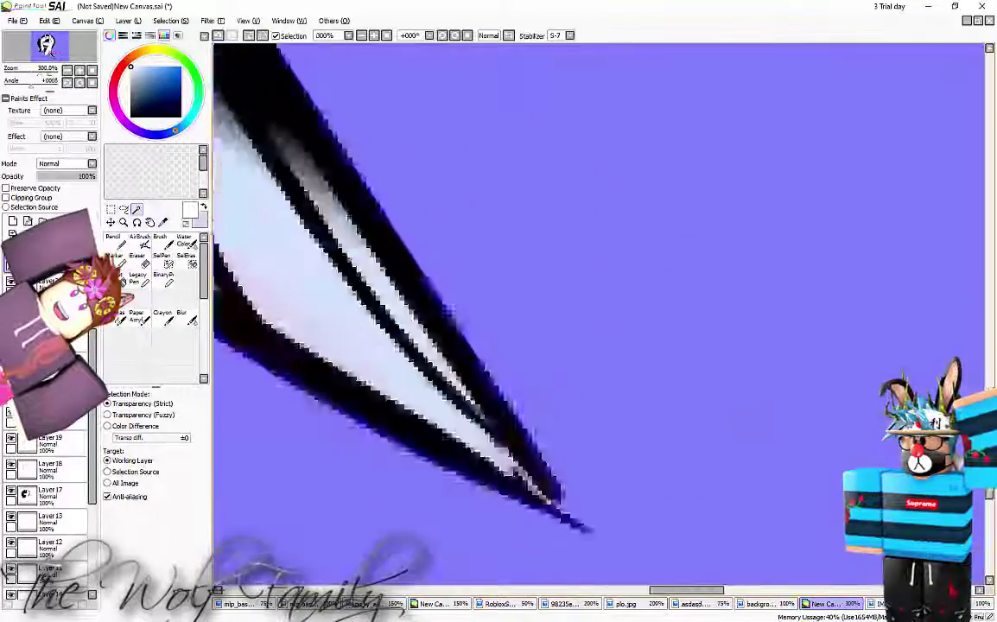
scroll(658, 477, down, 9)
scroll(599, 442, up, 4)
scroll(599, 442, down, 3)
scroll(626, 324, up, 4)
scroll(599, 248, down, 4)
scroll(73, 451, down, 3)
Add a layer above Layer3 and paint light purple bands across the lower background with the Pencil at size 495
click(56, 535)
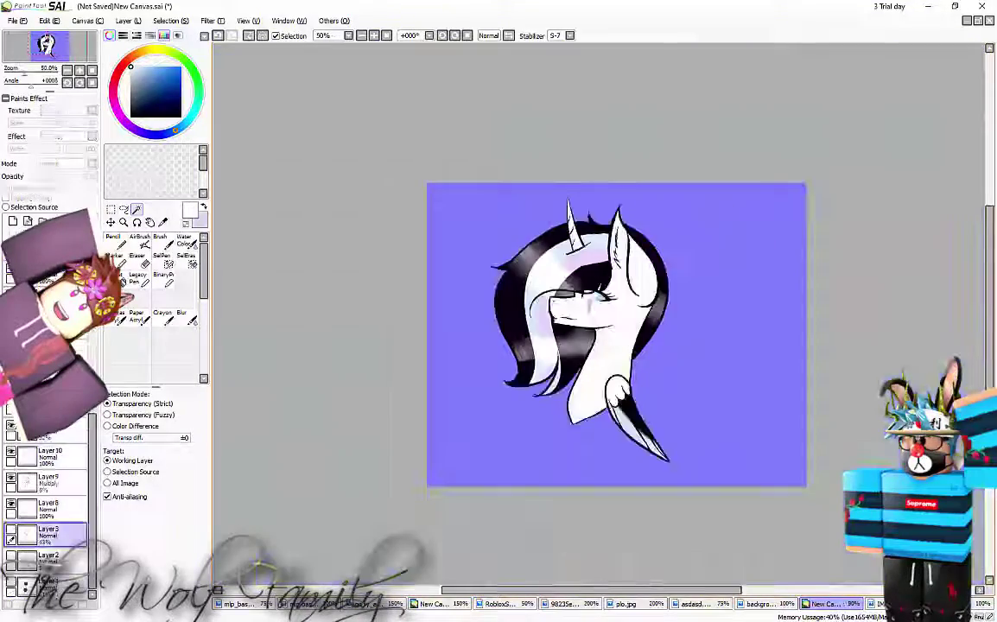
click(15, 223)
click(117, 110)
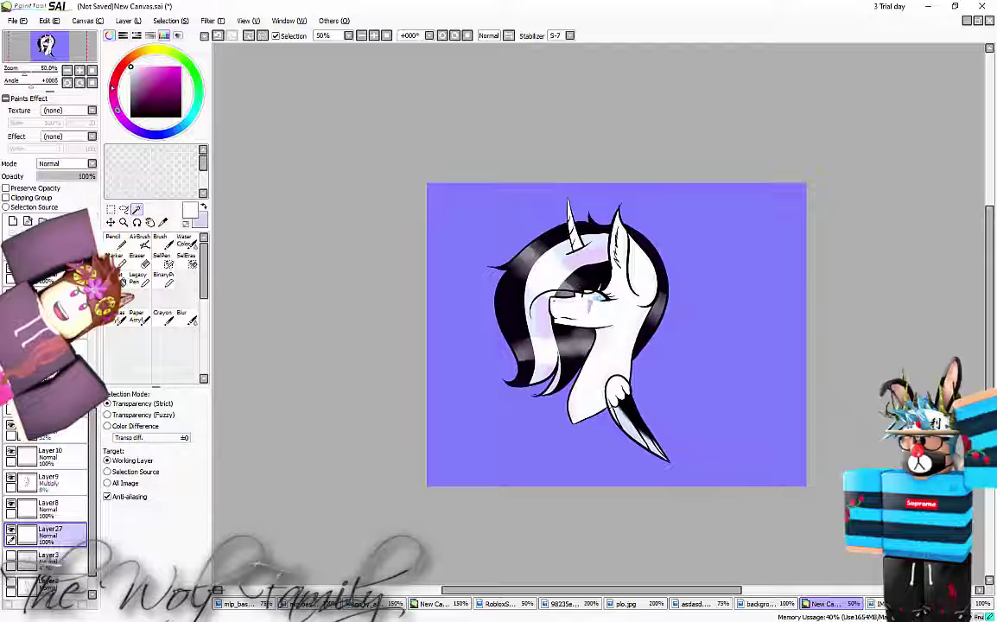
click(142, 66)
click(116, 243)
mouse_move(406, 437)
mouse_down()
mouse_move(821, 442)
mouse_move(329, 455)
mouse_up()
click(150, 67)
drag(387, 412, 841, 396)
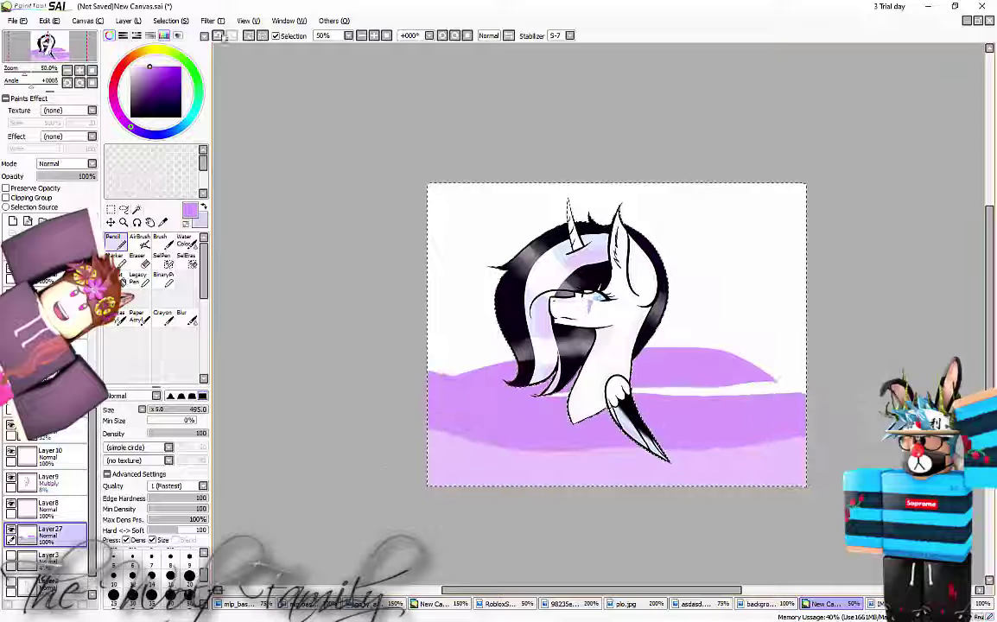
key(ctrl+z)
drag(479, 404, 410, 418)
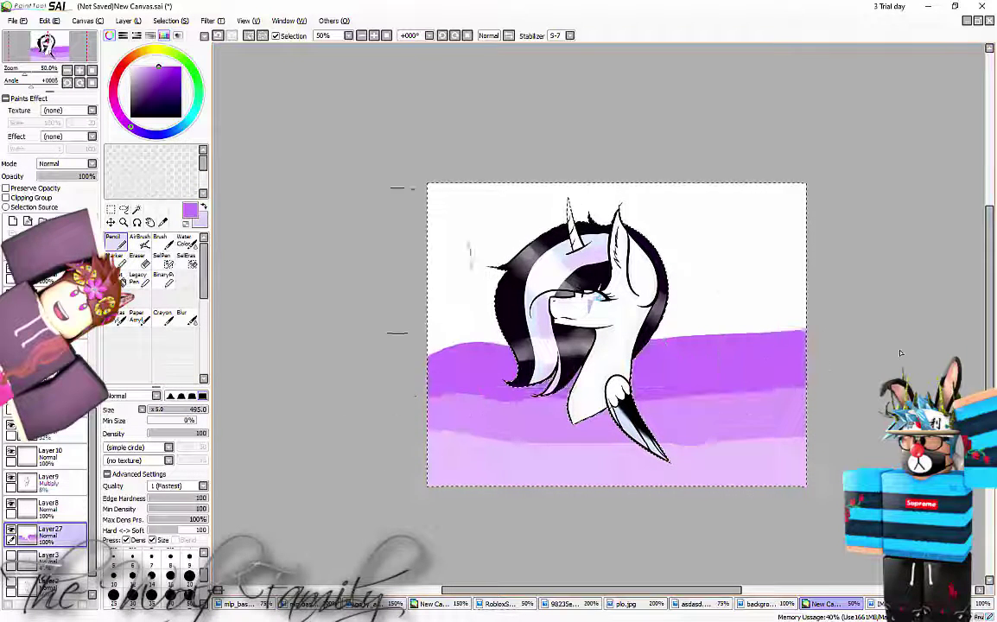
Continue the background upward with increasingly deep purple bands and fill the uppermost area with black
mouse_move(414, 346)
mouse_down()
mouse_move(845, 312)
mouse_move(678, 327)
mouse_up()
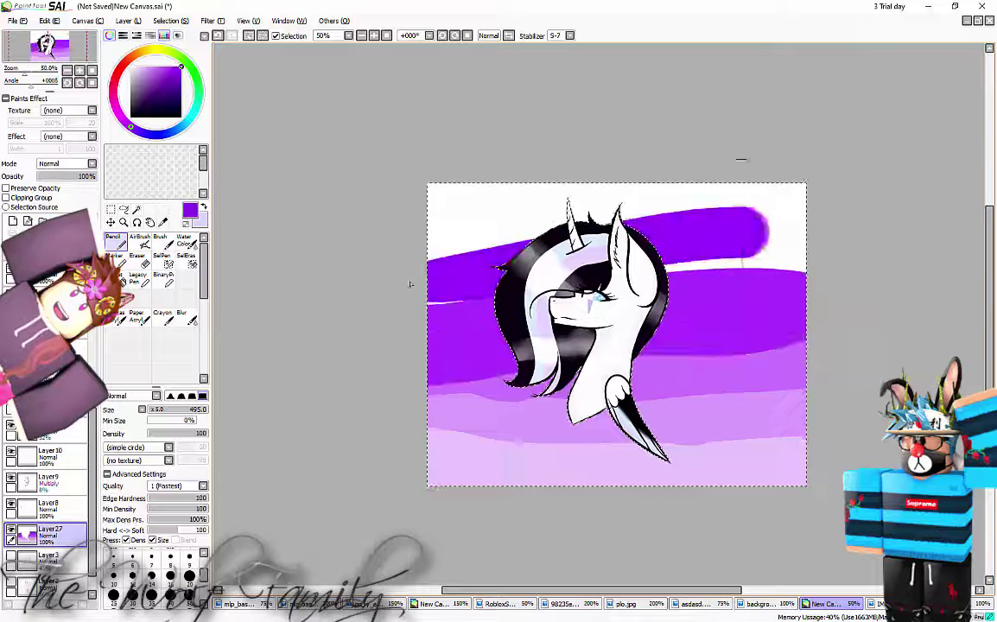
drag(741, 262, 824, 250)
drag(825, 251, 315, 304)
drag(410, 247, 486, 201)
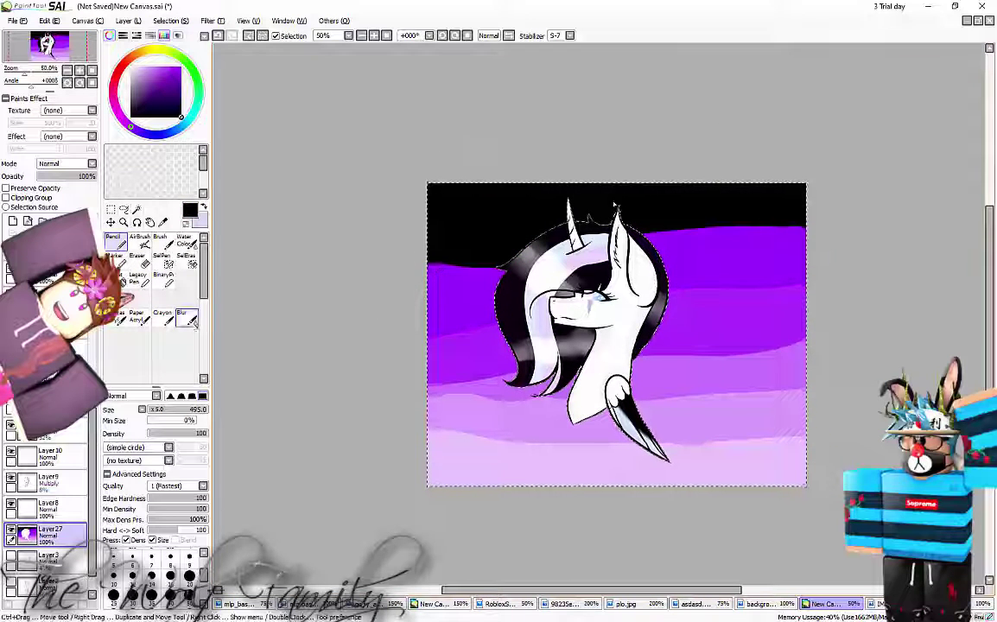
Blend the background bands into a smooth gradient with the Blur tool at size 500
click(185, 319)
drag(178, 411, 208, 410)
drag(440, 380, 485, 219)
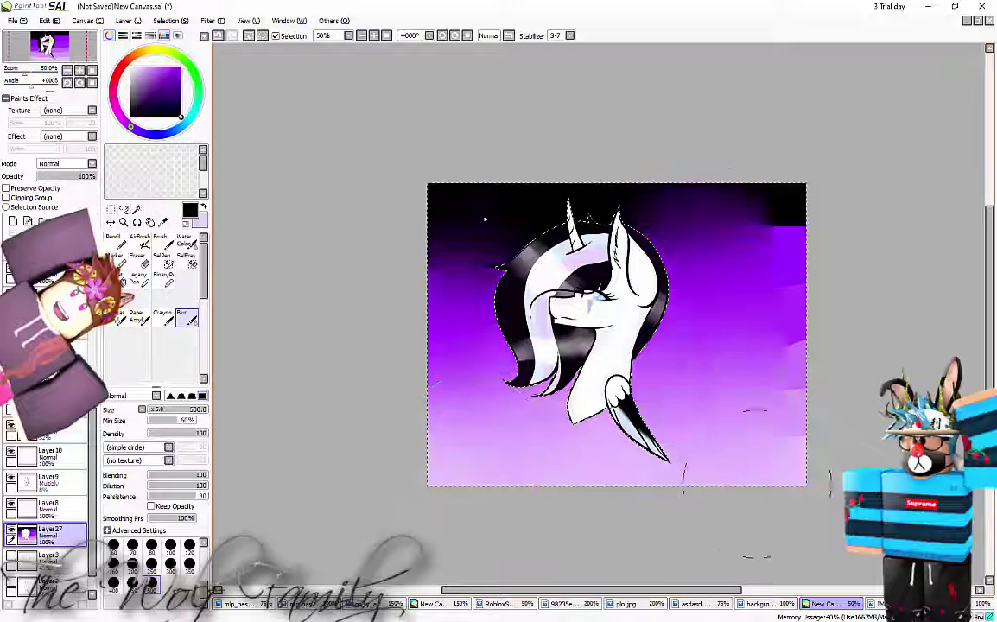
drag(756, 484, 479, 445)
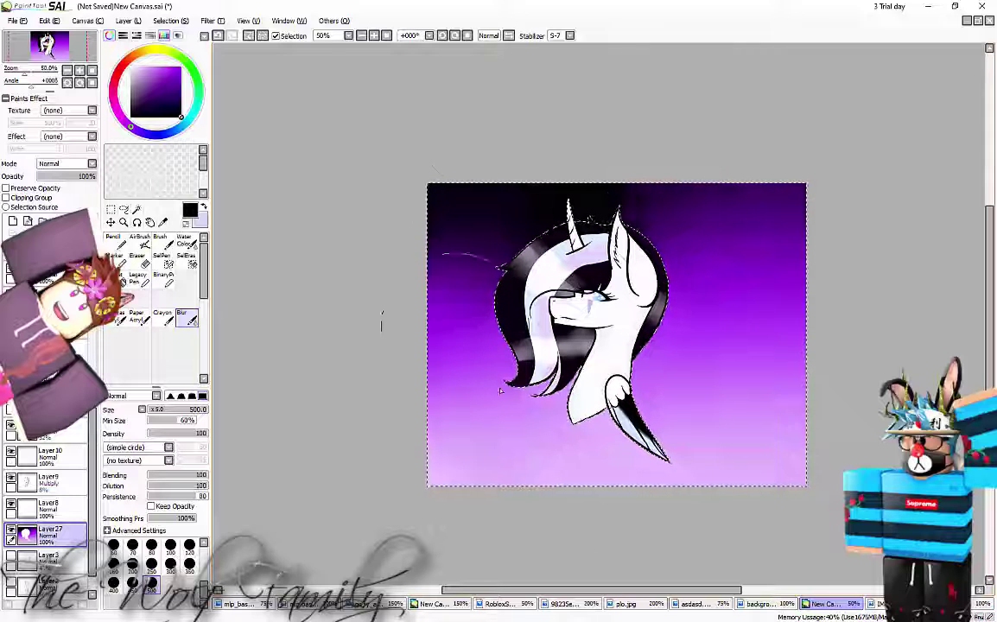
Add a new layer above the gradient and dot white circles of varied size around the pony with the Pencil
click(13, 221)
click(131, 68)
click(121, 246)
click(741, 280)
click(765, 389)
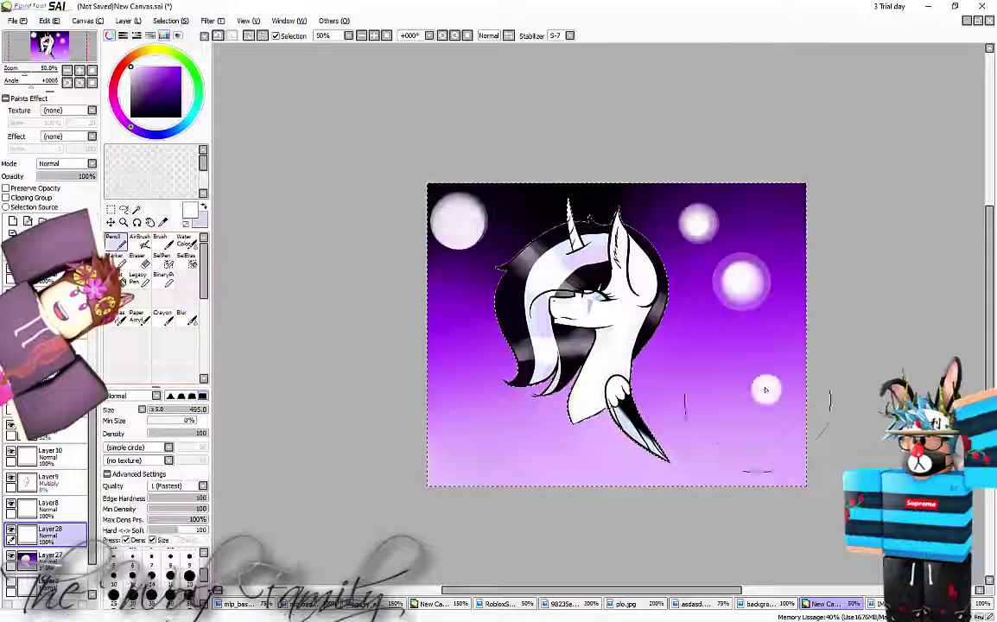
click(496, 434)
click(462, 345)
click(648, 373)
click(676, 289)
click(791, 196)
click(754, 463)
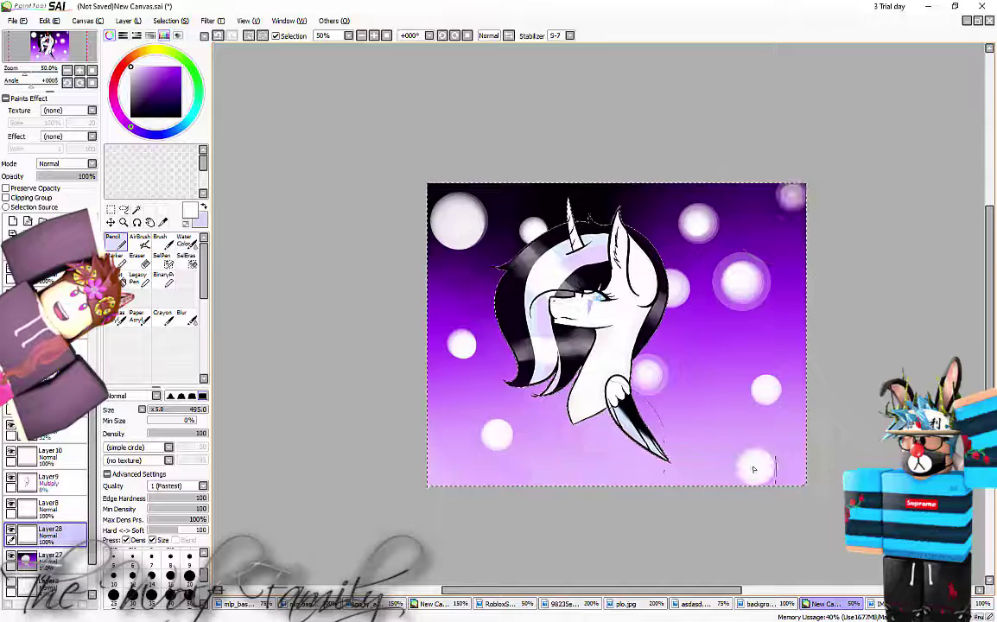
Set the white circles' layer to Overlay mode at 41% opacity
click(69, 165)
click(76, 196)
drag(91, 177, 62, 180)
Add a new layer above the circles and set the Pencil colour to black
click(13, 222)
click(131, 117)
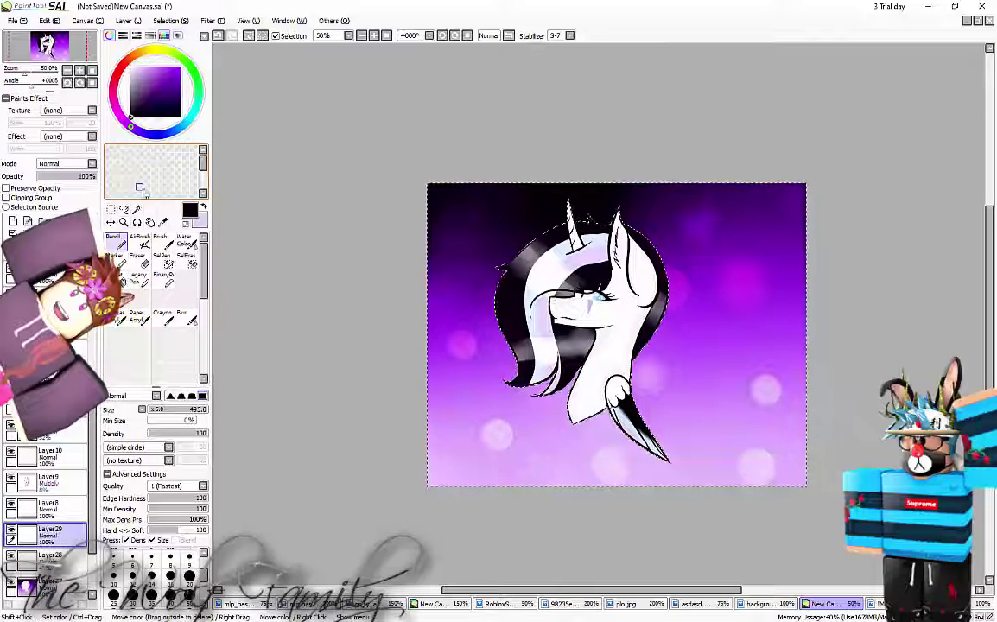
scroll(481, 412, up, 2)
scroll(482, 412, up, 1)
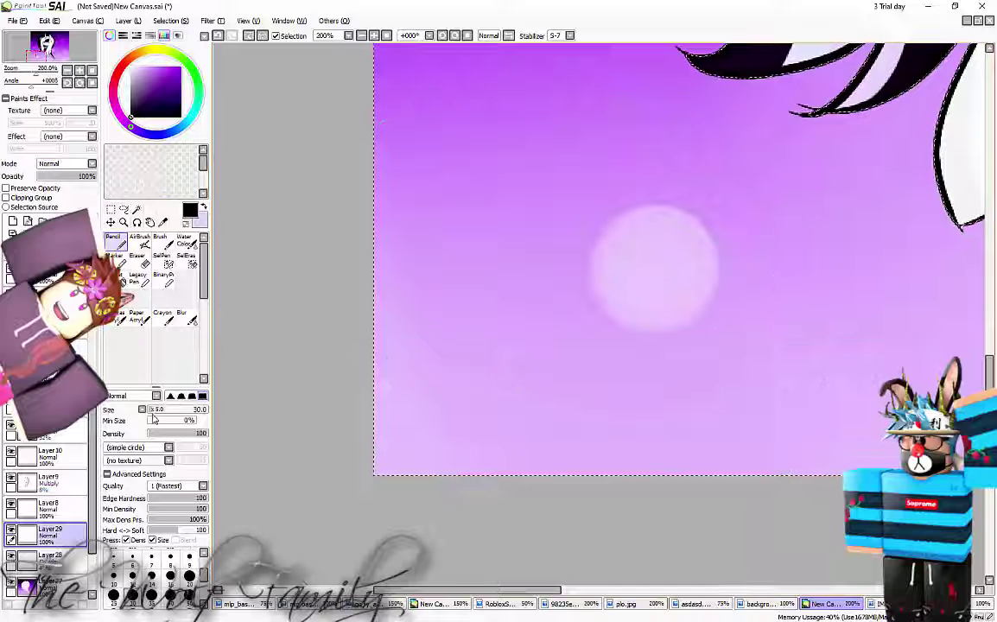
drag(432, 350, 426, 443)
key(ctrl+z)
key(ctrl+z)
Handwrite the artist's signature in the lower-left corner of the background with the black Pencil at size 10
click(113, 576)
mouse_move(425, 354)
mouse_down()
mouse_move(405, 413)
mouse_move(421, 446)
mouse_up()
drag(405, 409, 417, 431)
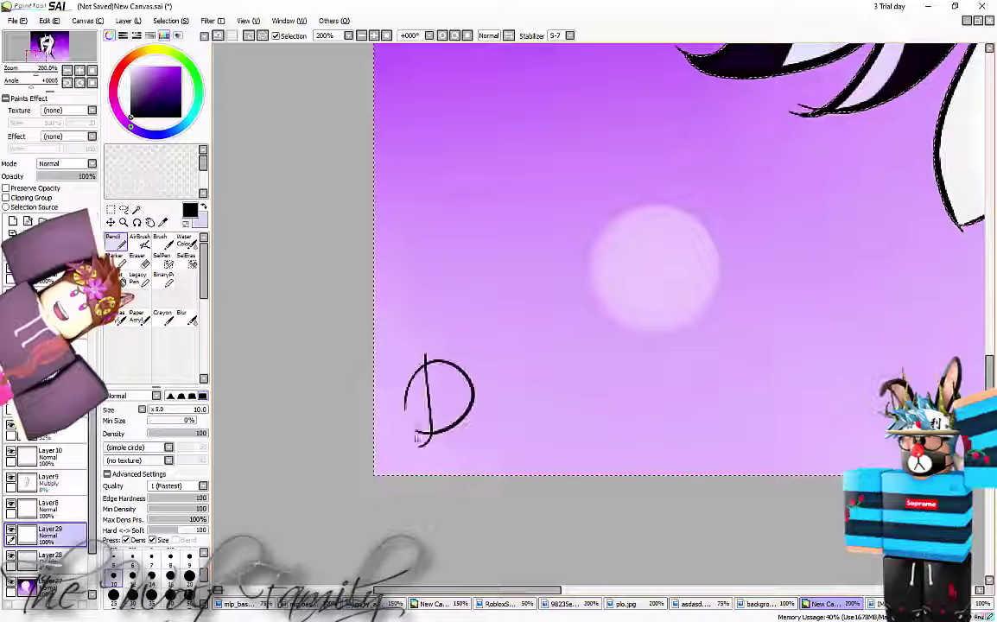
drag(448, 358, 468, 424)
mouse_move(503, 349)
mouse_down()
mouse_move(522, 424)
mouse_move(546, 423)
mouse_up()
drag(609, 421, 640, 453)
drag(637, 416, 669, 450)
drag(691, 399, 678, 466)
drag(702, 430, 719, 432)
drag(734, 434, 758, 432)
Set the signature layer to Overlay mode at 30% opacity
click(92, 163)
click(54, 191)
click(92, 163)
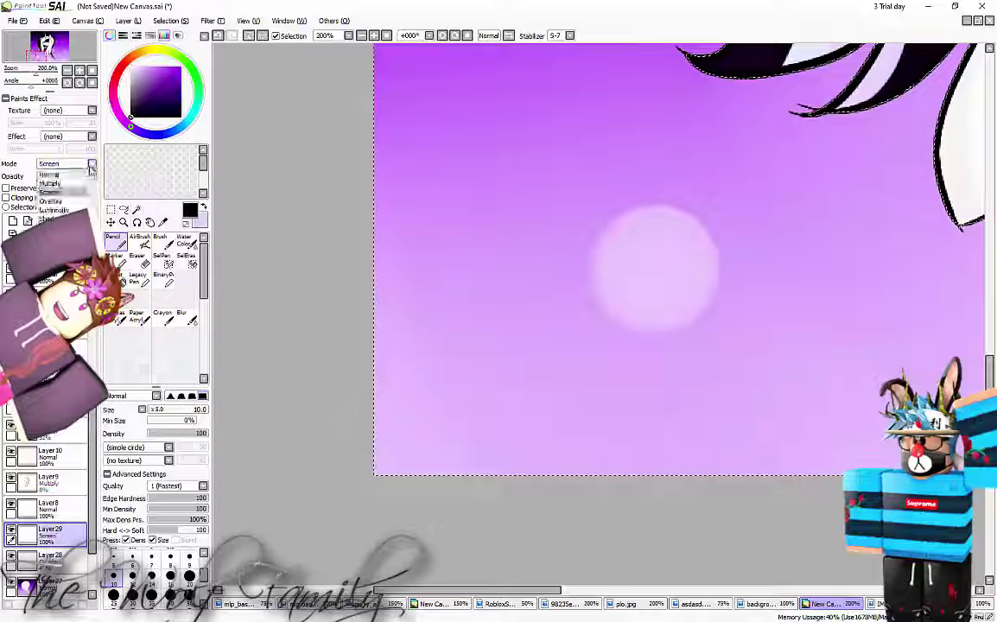
click(53, 200)
drag(88, 178, 55, 187)
Touch up the line work around the pony's ear and eye
scroll(374, 315, down, 1)
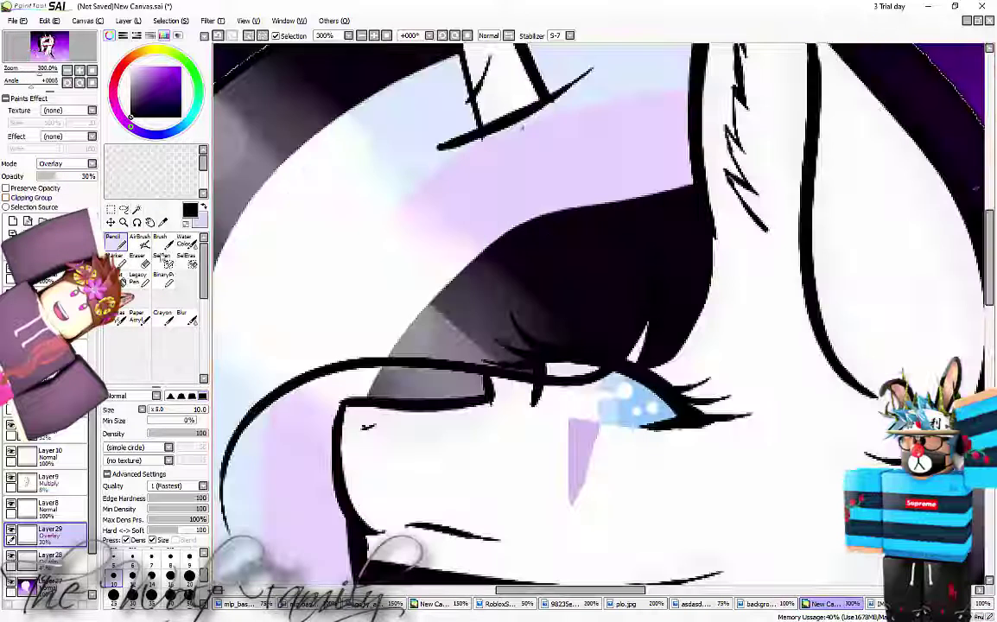
drag(739, 52, 765, 229)
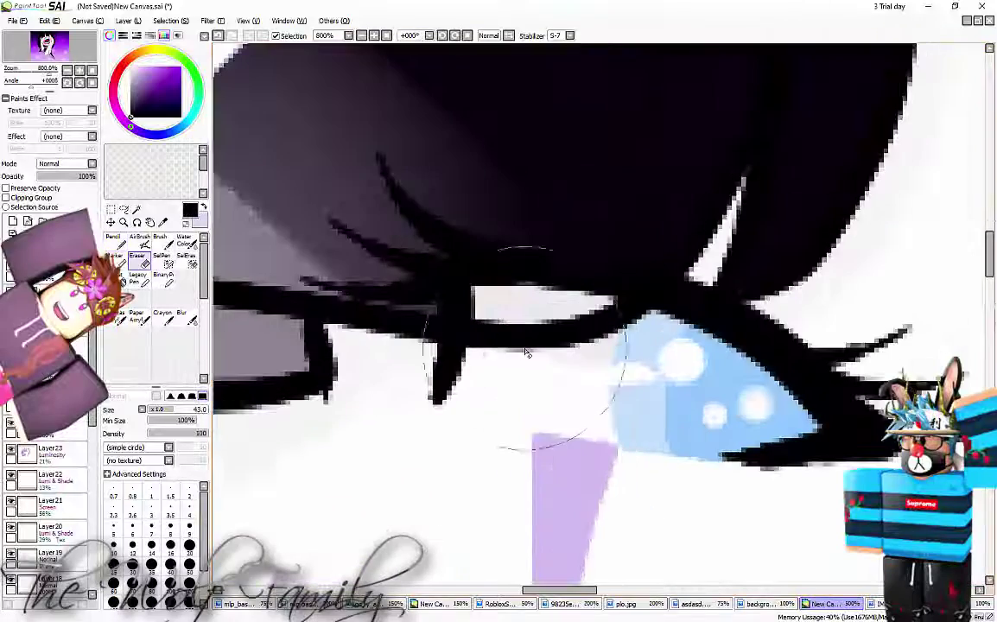